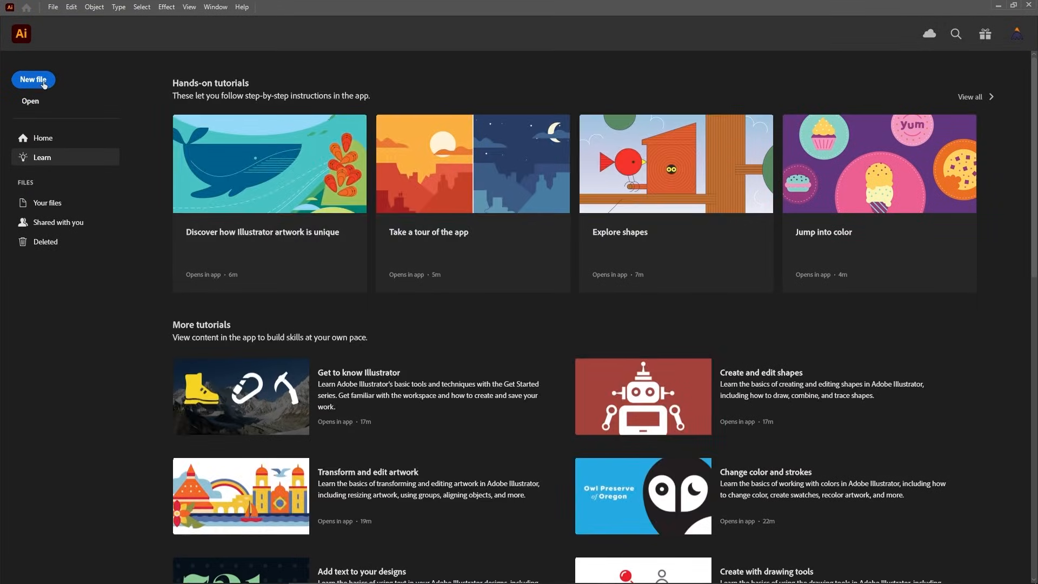
- Create a new 850 x 850 px document in RGB Color mode with raster effects at Screen (72 ppi)
left_click(44, 82)
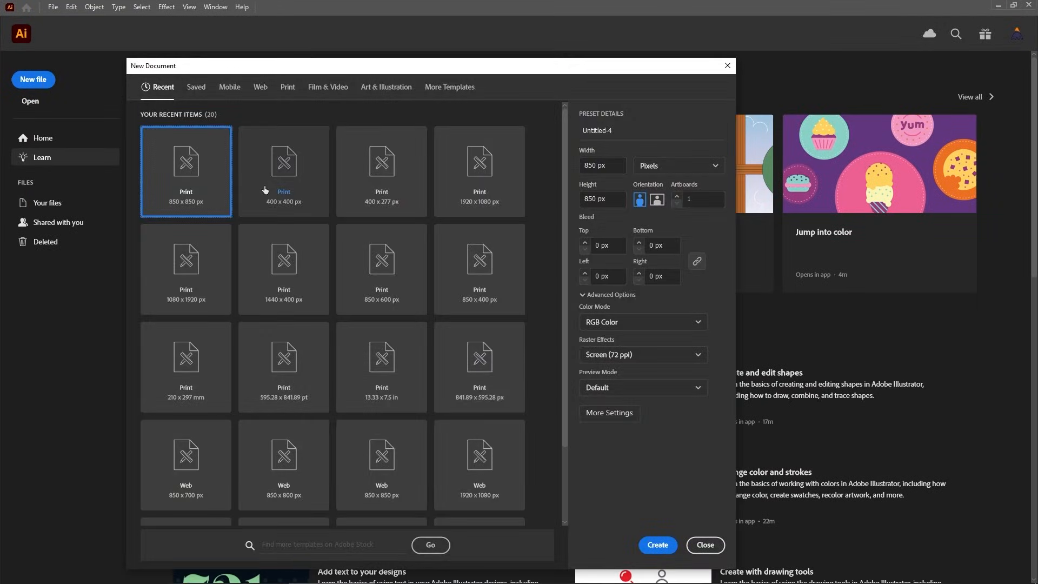
left_click(663, 167)
left_click(661, 189)
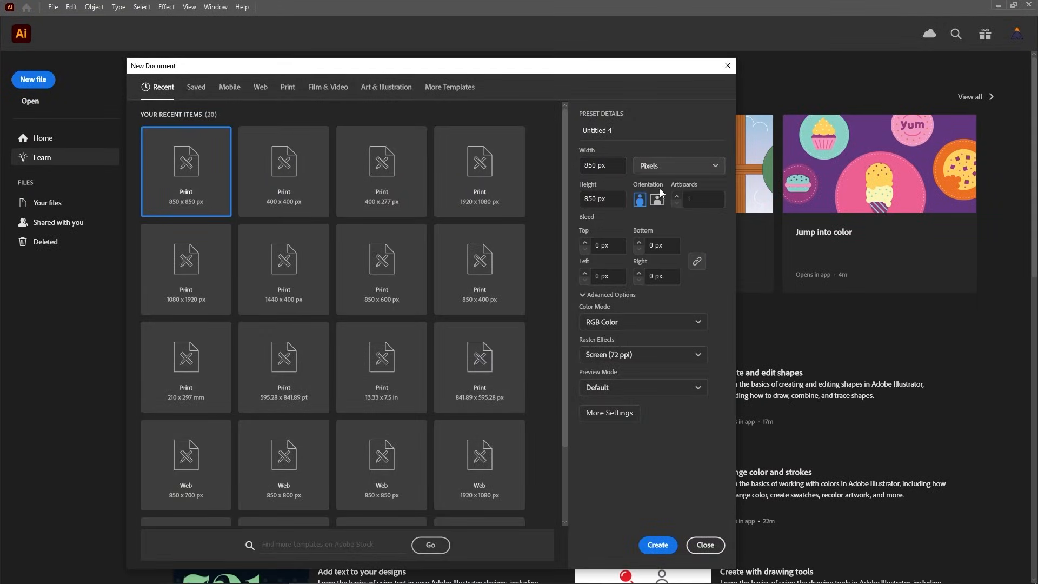
left_click_drag(615, 165, 563, 162)
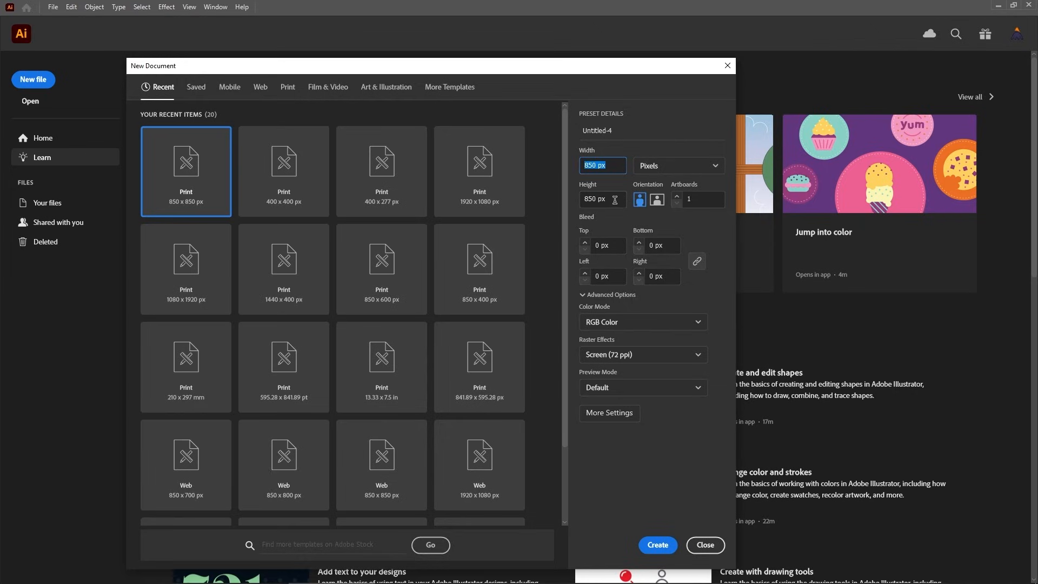
left_click_drag(615, 199, 576, 198)
left_click(687, 319)
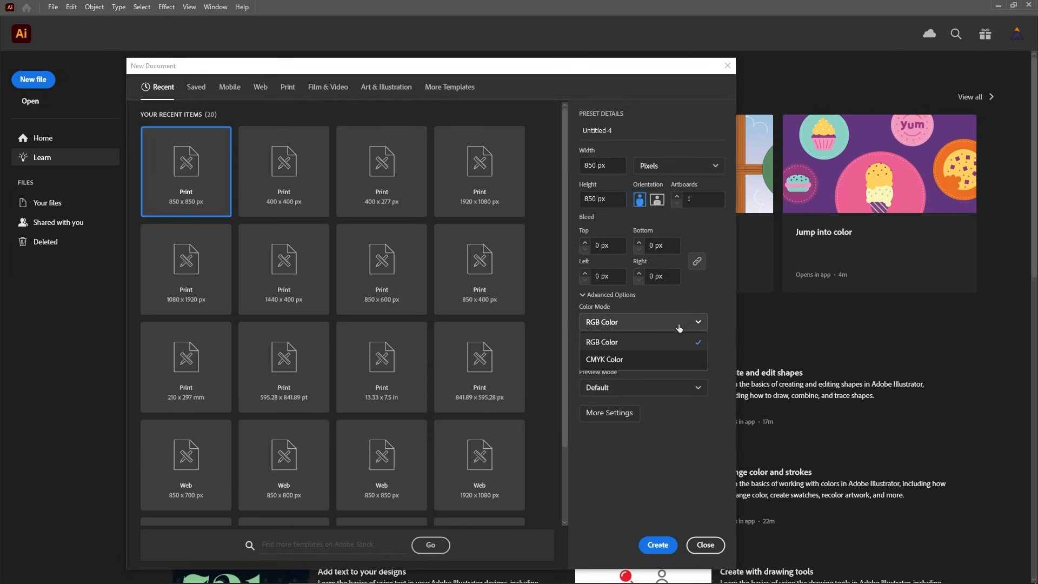
left_click(635, 347)
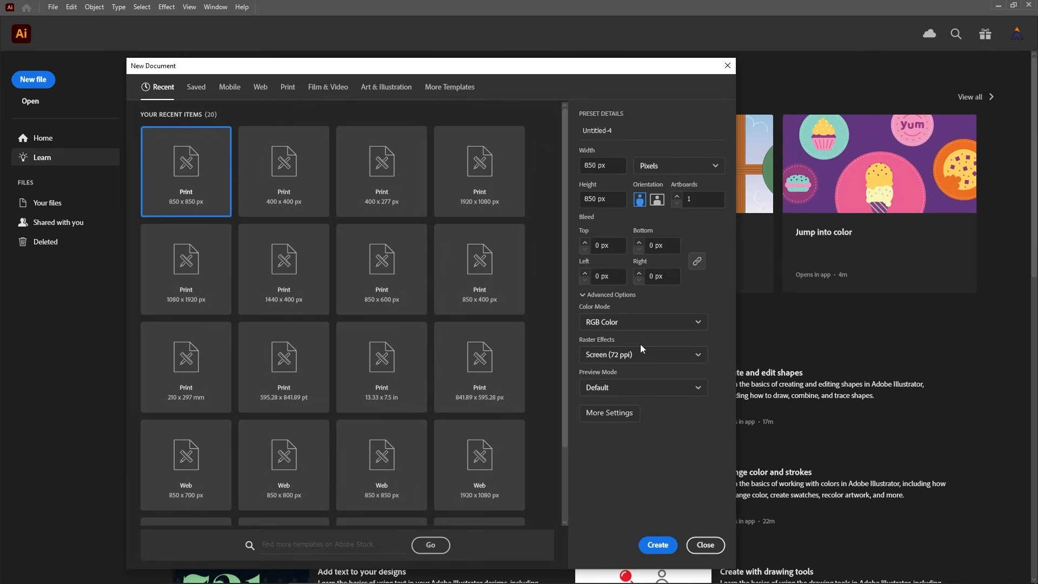
left_click(676, 355)
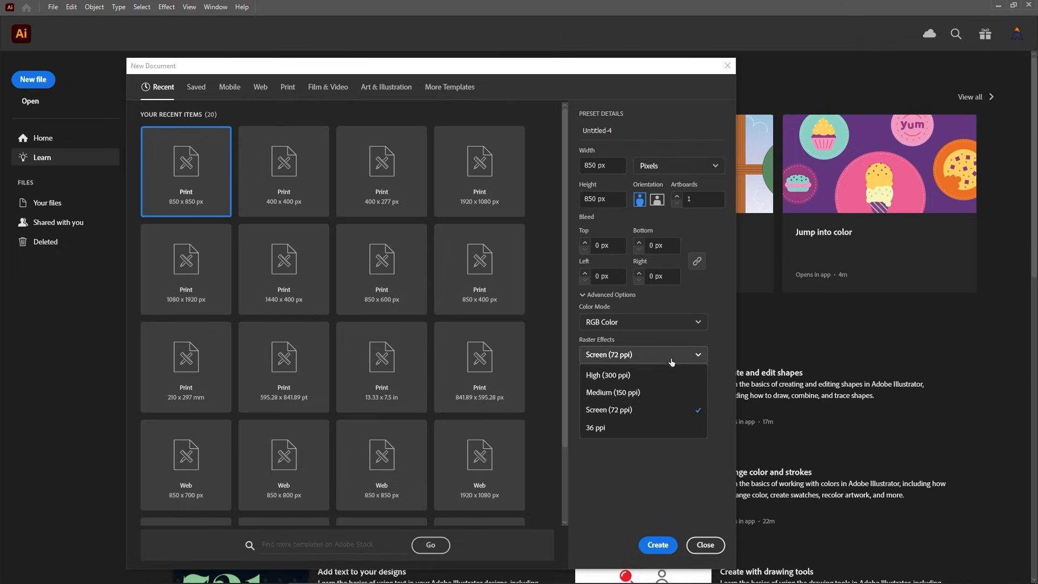
left_click(640, 411)
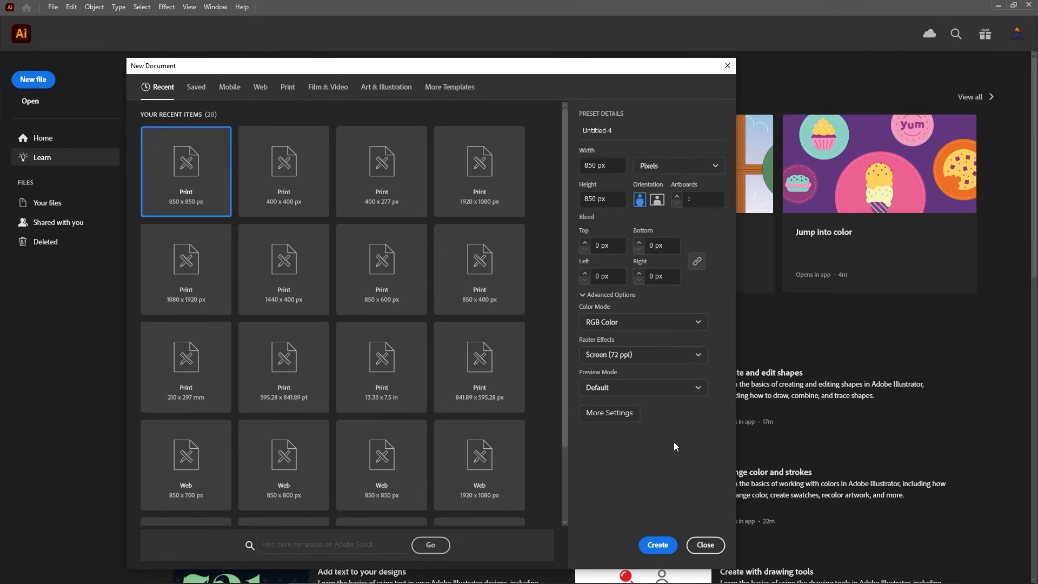
left_click(659, 545)
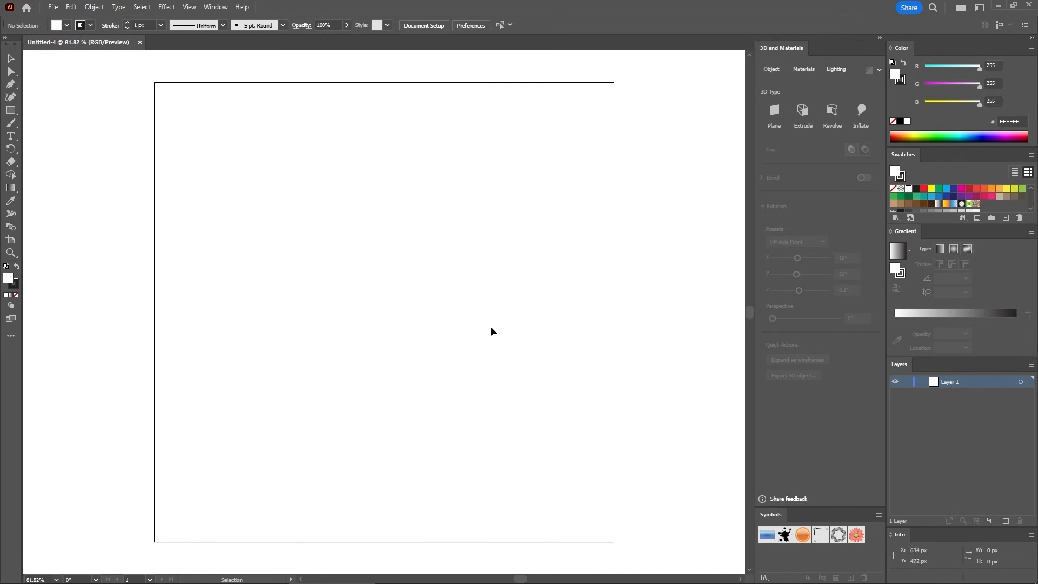
- Show the grid and turn on Snap to Grid for the document
left_click(216, 8)
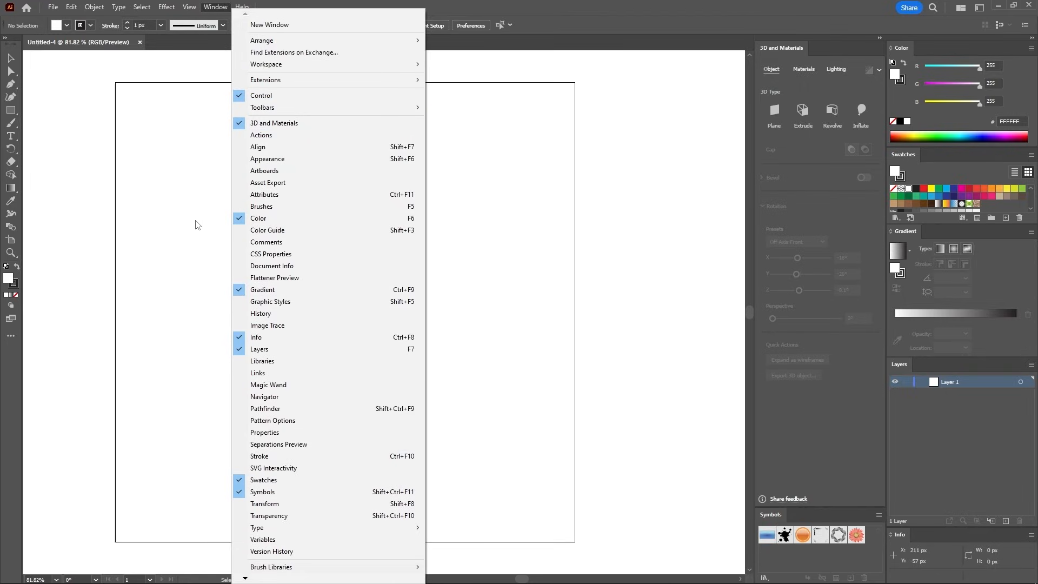
left_click(192, 157)
left_click(186, 7)
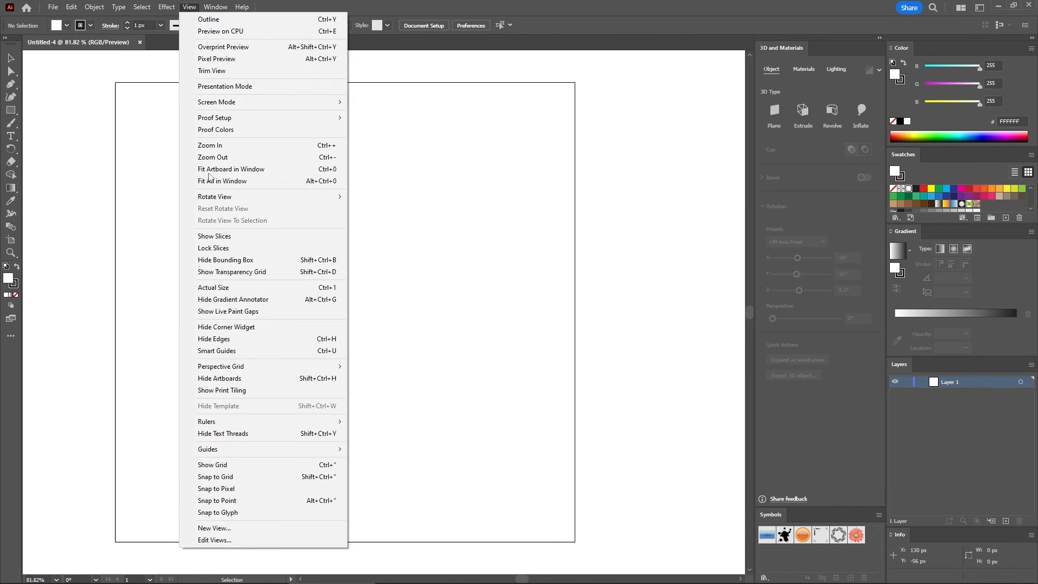
left_click(236, 463)
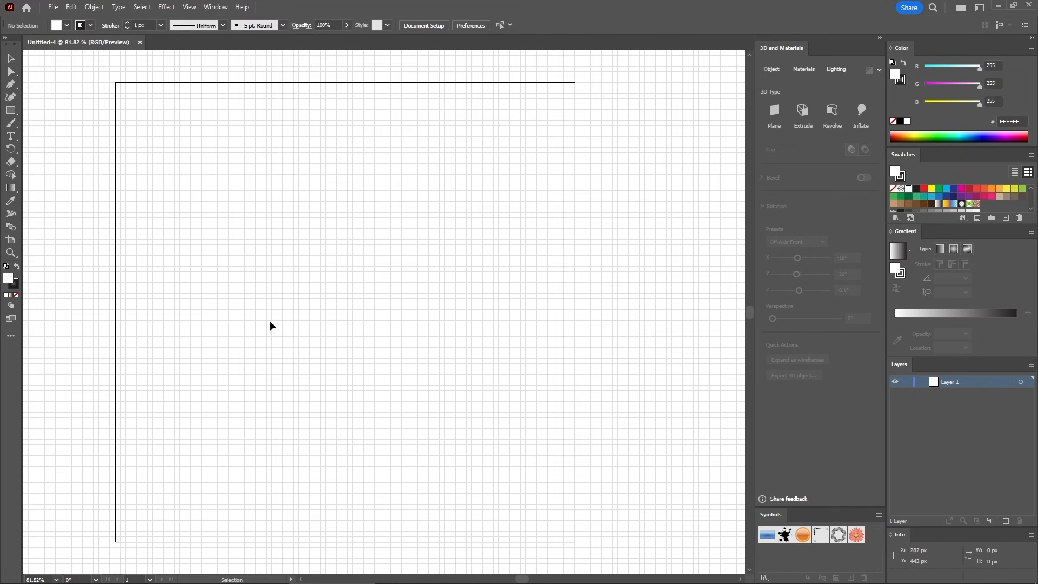
left_click(189, 7)
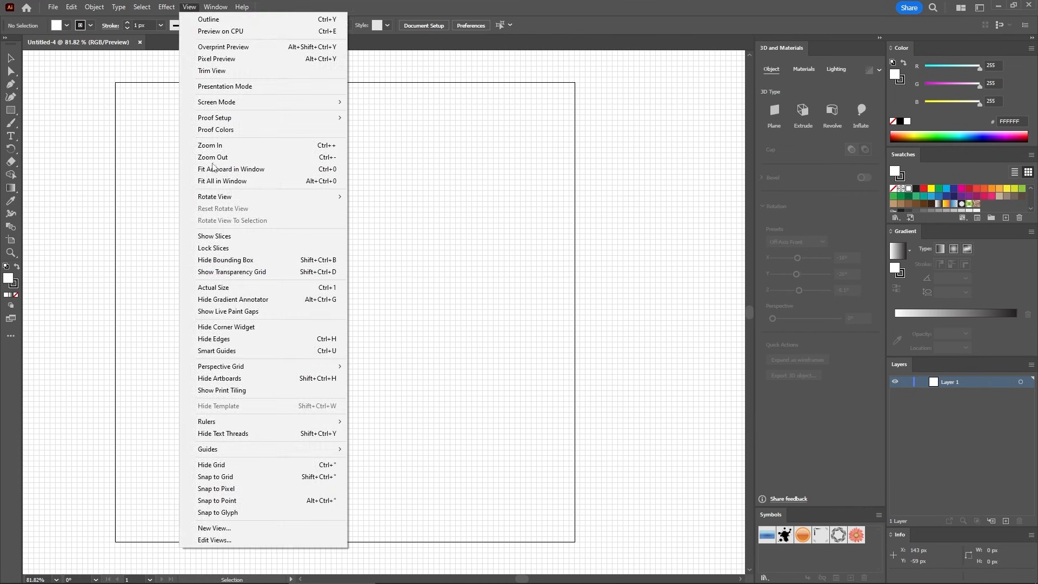
left_click(249, 476)
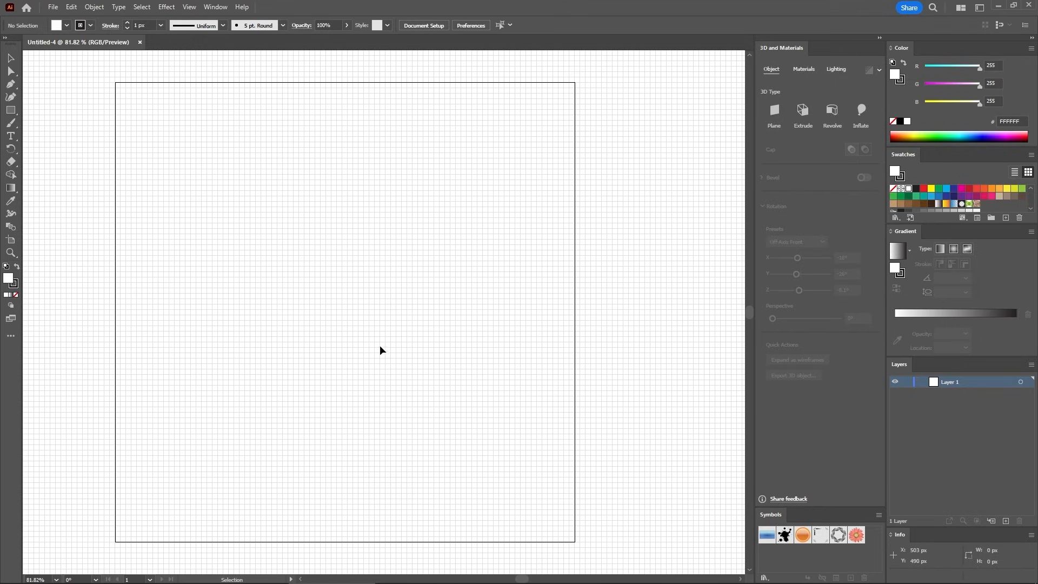
- Set the grid preferences to a gridline every 5 px
left_click(71, 7)
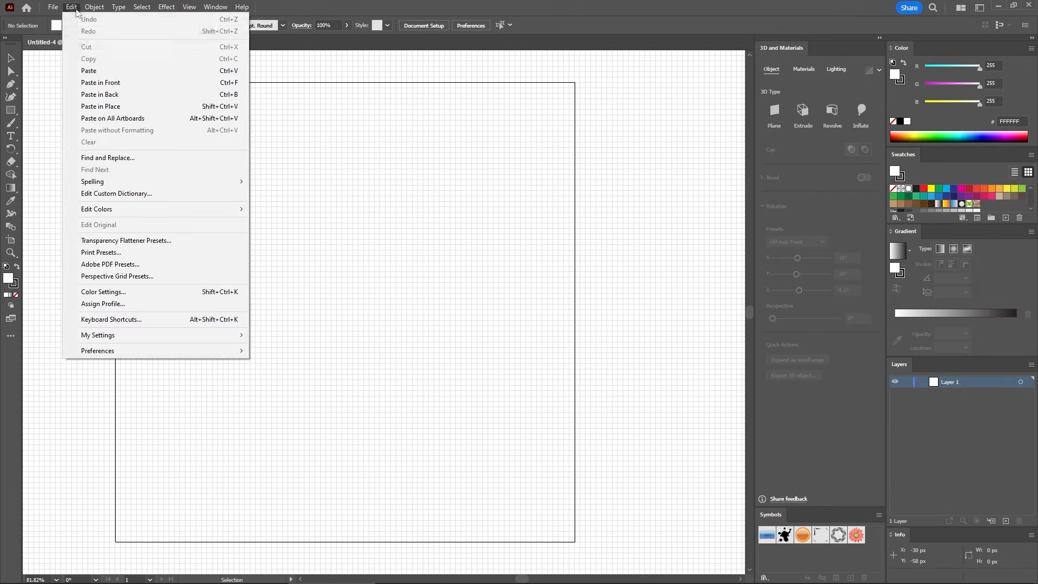
mouse_move(135, 351)
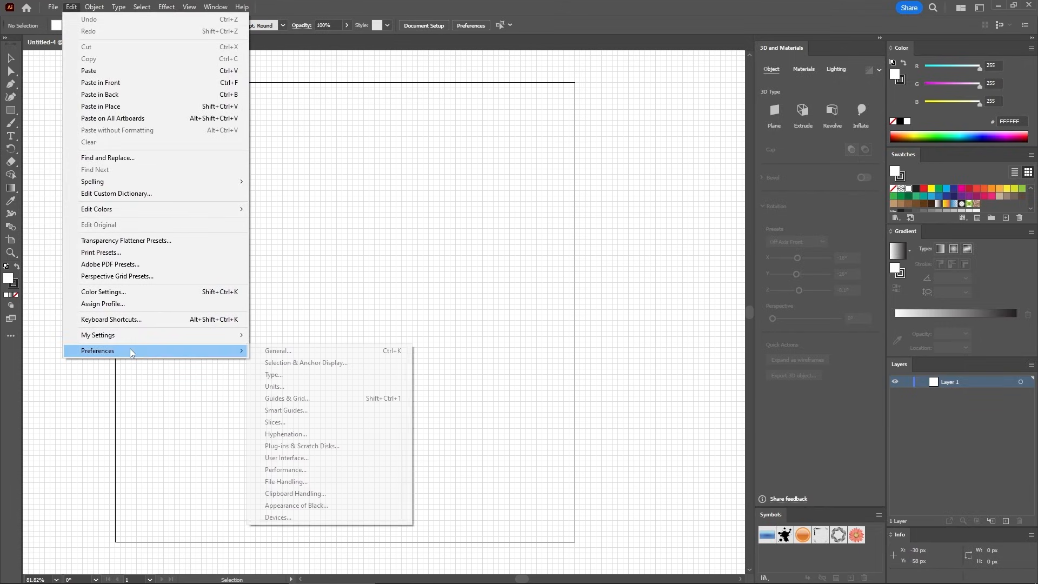
left_click(289, 405)
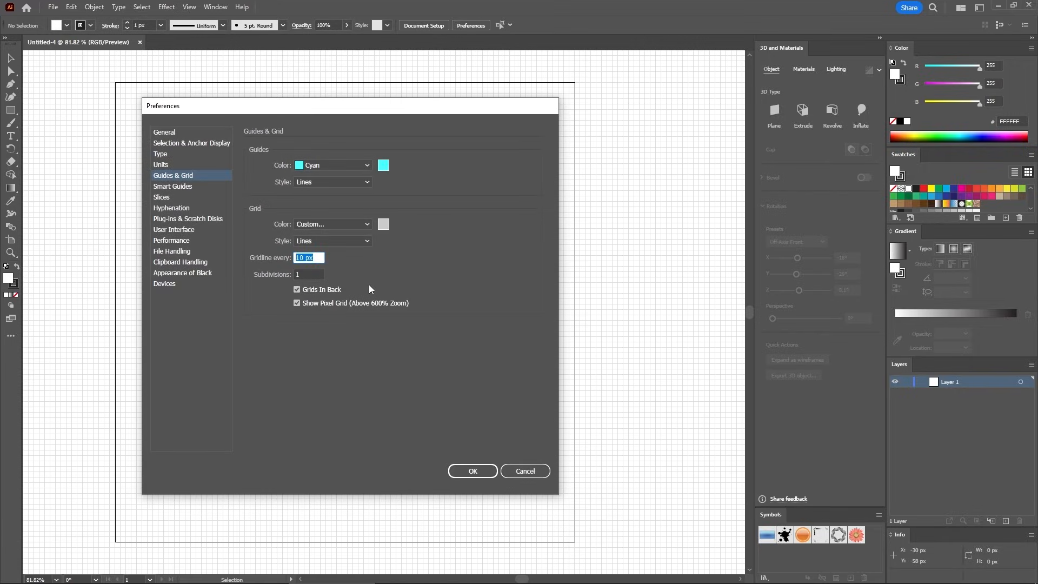
type("5")
left_click(468, 468)
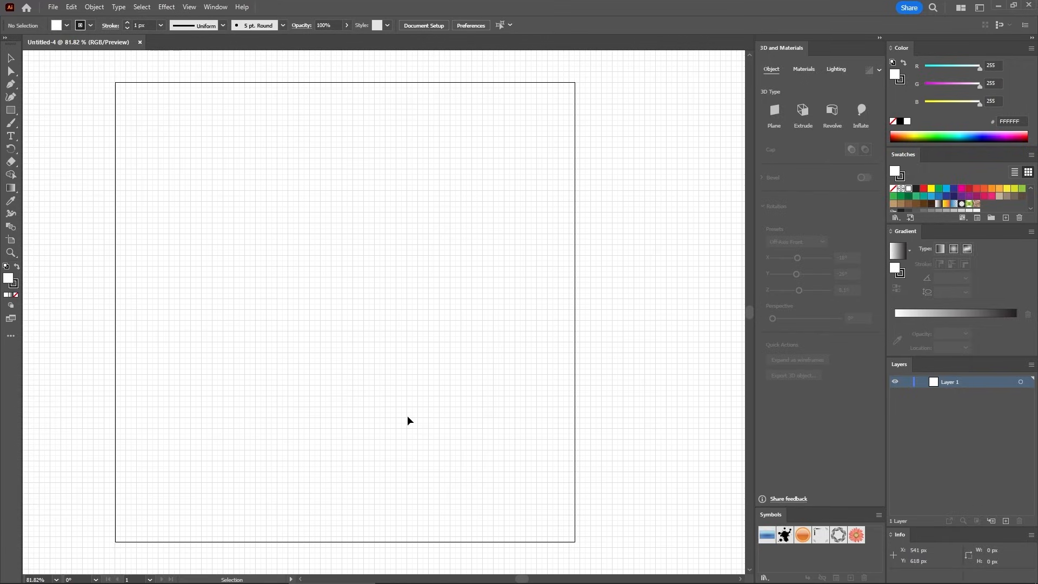
- Draw a 180 x 180 px circle on the artboard with the Ellipse tool
key("ctrl+plus")
key("ctrl+plus")
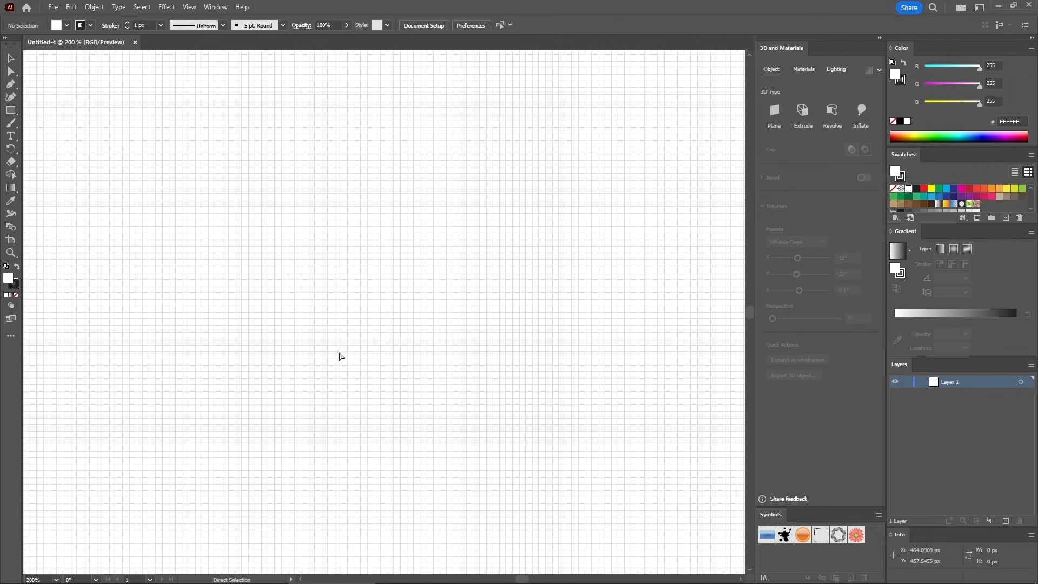
key("v")
left_click_drag(11, 110, 38, 123)
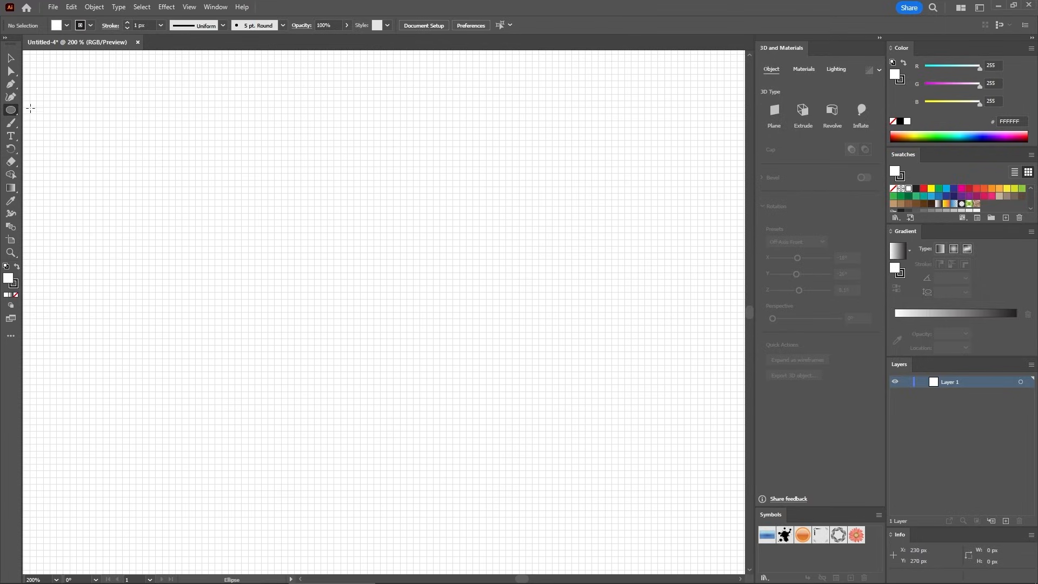
left_click(141, 143)
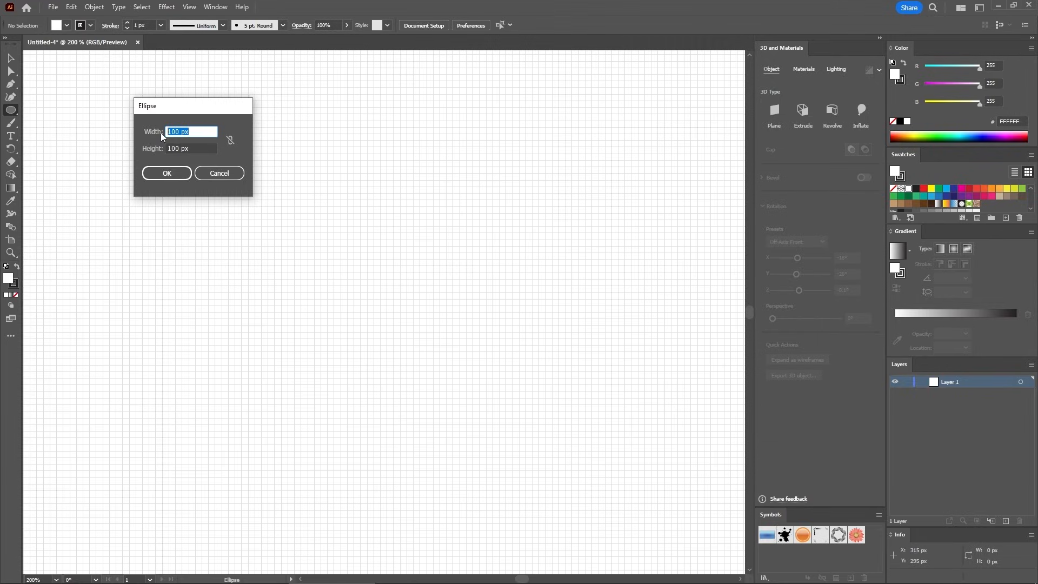
type("180")
key("Tab")
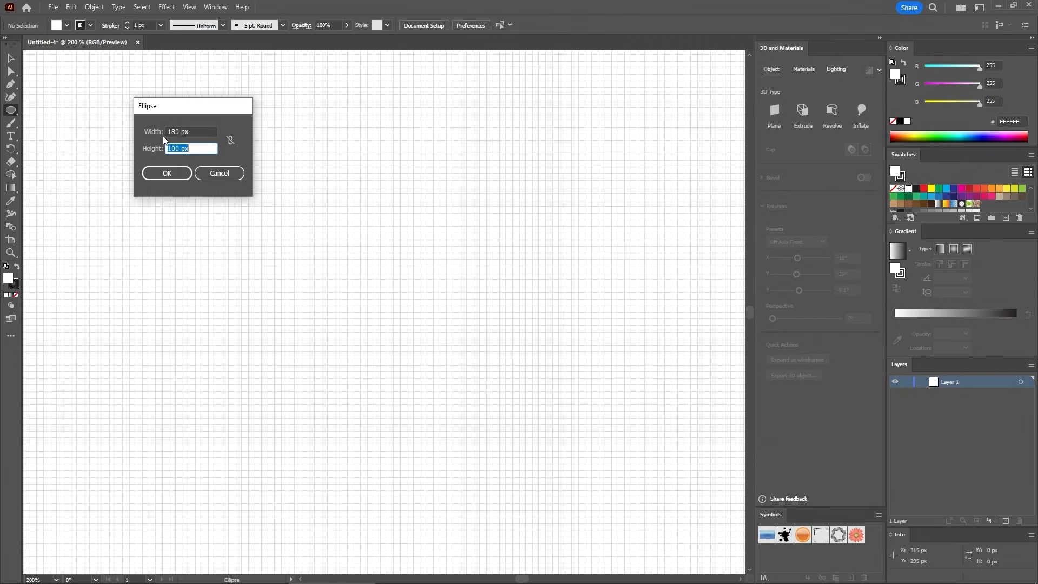
type("180")
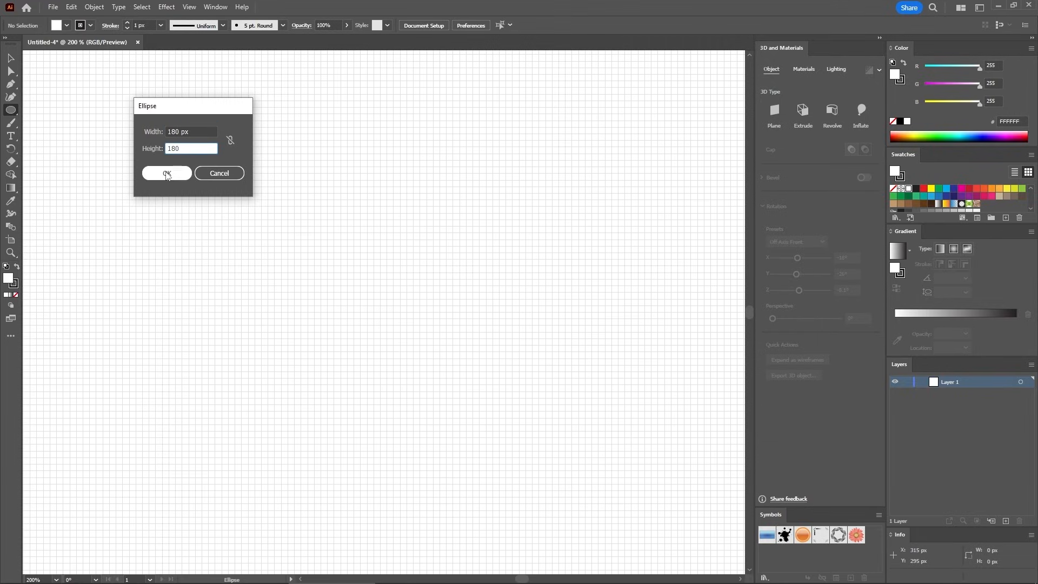
left_click(167, 173)
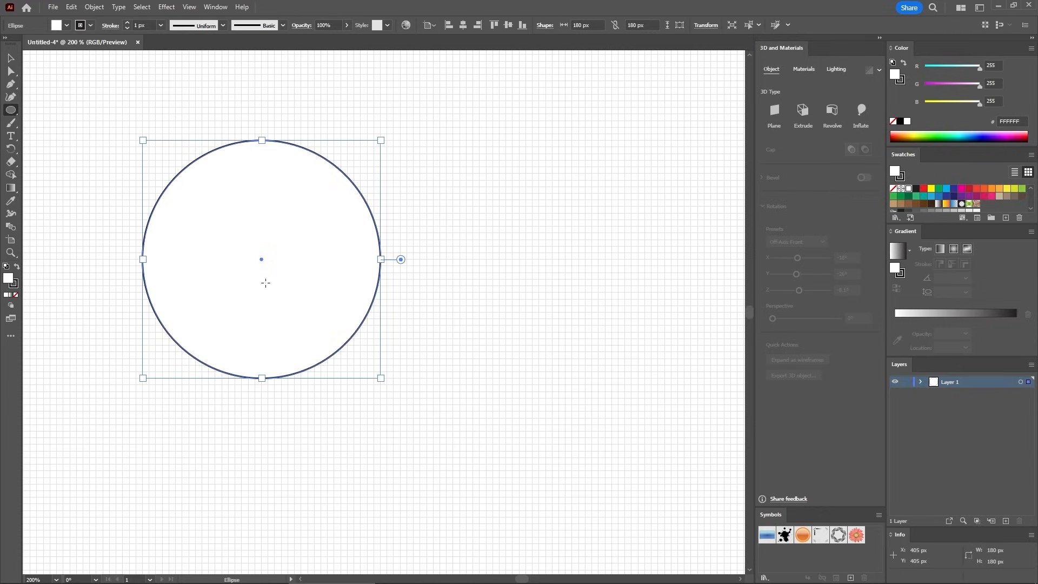
- Remove the circle's stroke and set its fill to RGB 250, 145, 180
left_click(902, 177)
left_click(894, 188)
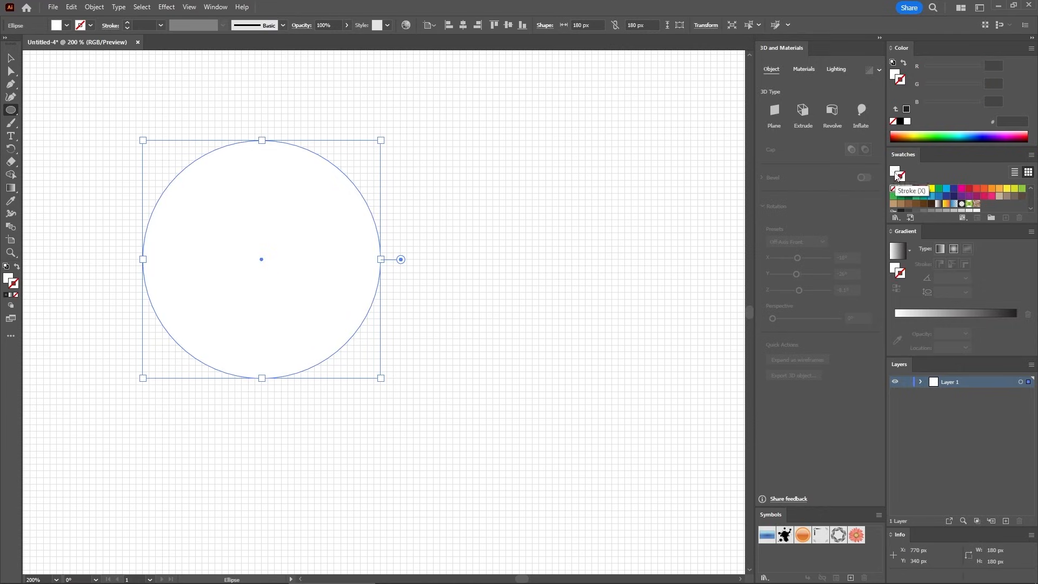
left_click(894, 170)
left_click(998, 65)
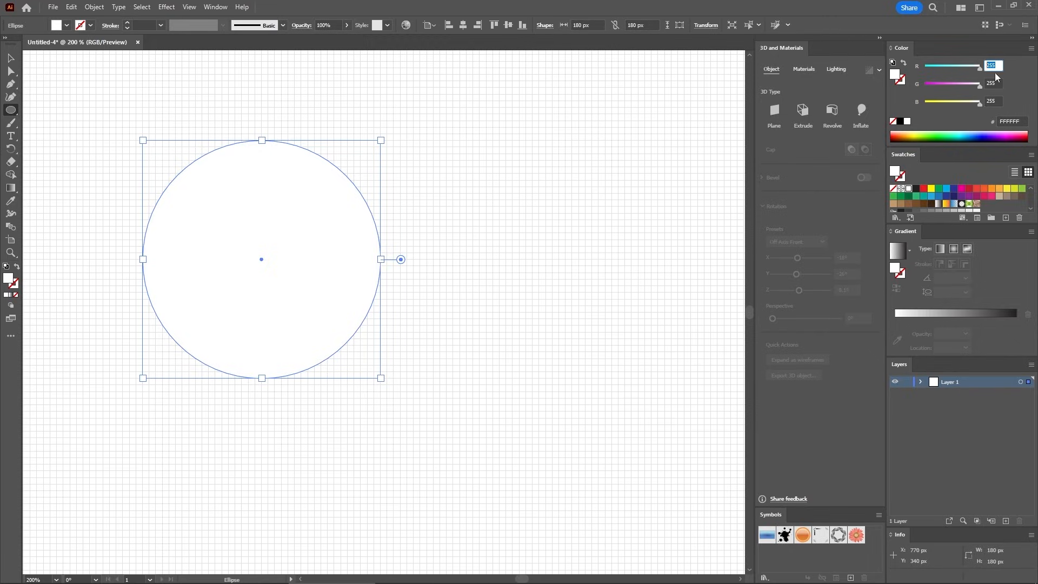
type("25")
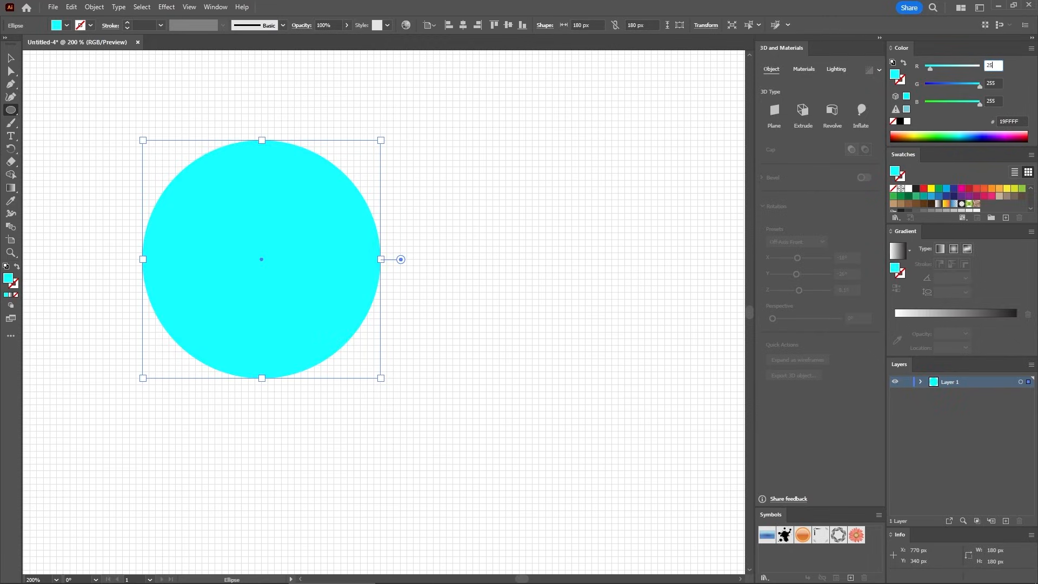
type("0")
key("Tab")
type("145")
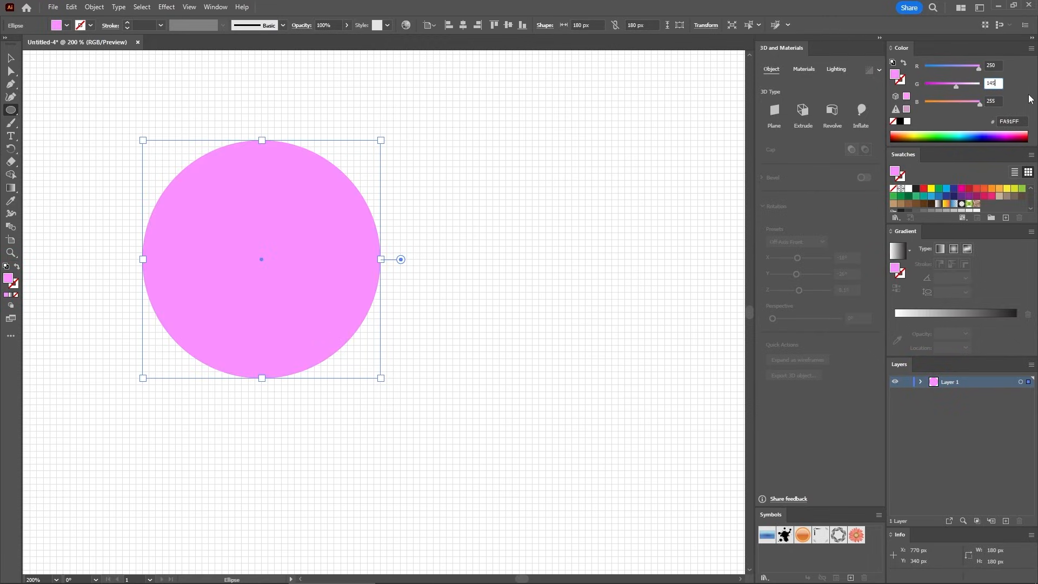
key("Tab")
type("180")
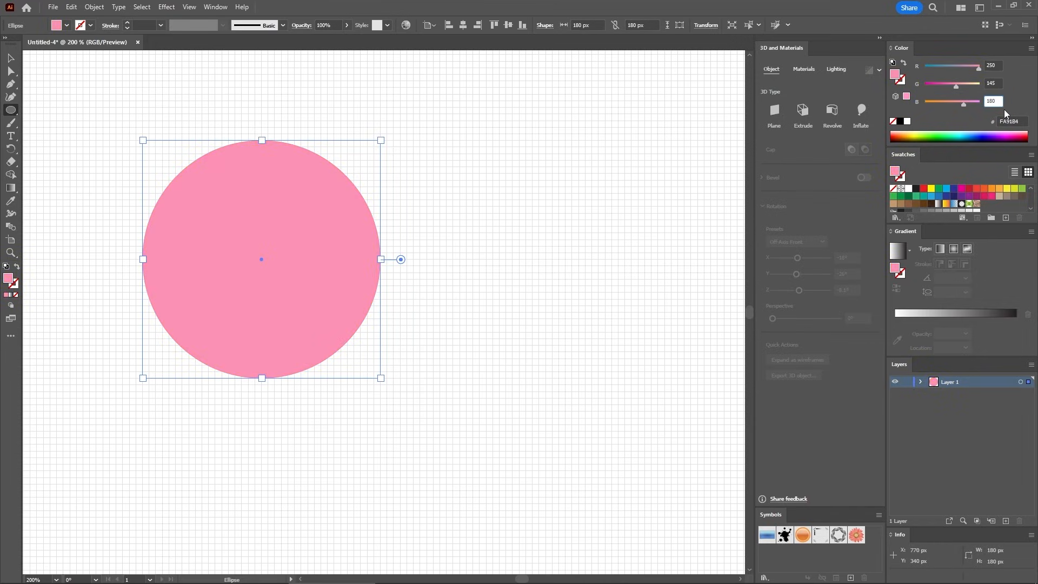
key("Return")
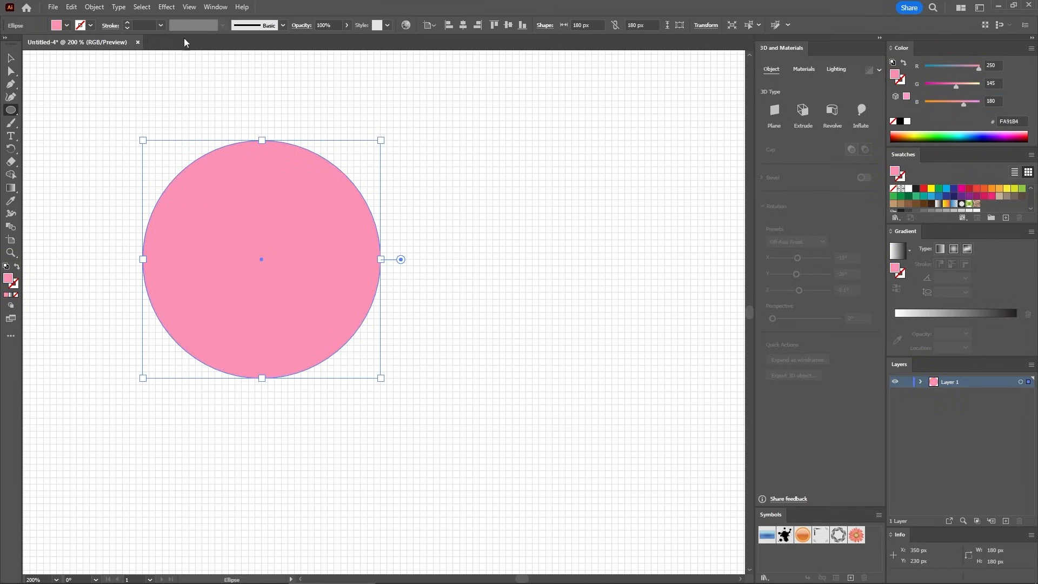
- Apply a Roughen effect to the pink circle with absolute size 10 px, detail 3/in and smooth points
left_click(167, 7)
mouse_move(227, 94)
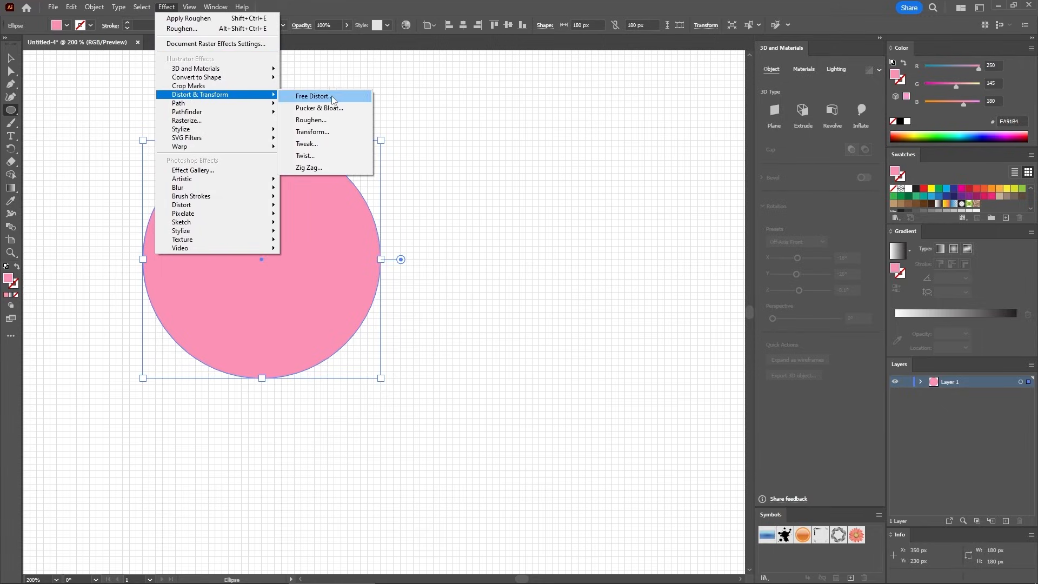
left_click(323, 120)
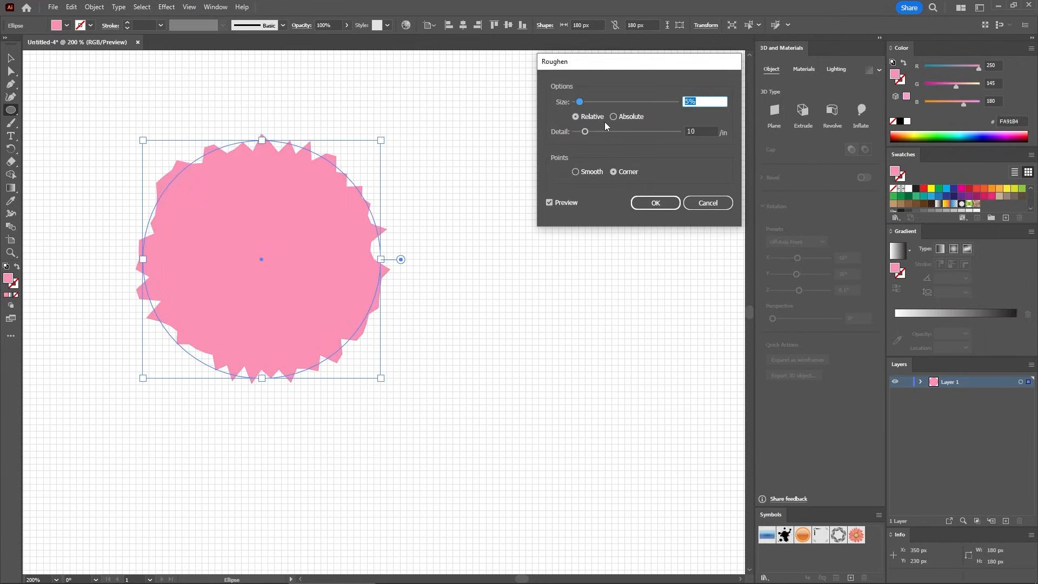
left_click(613, 117)
left_click(576, 172)
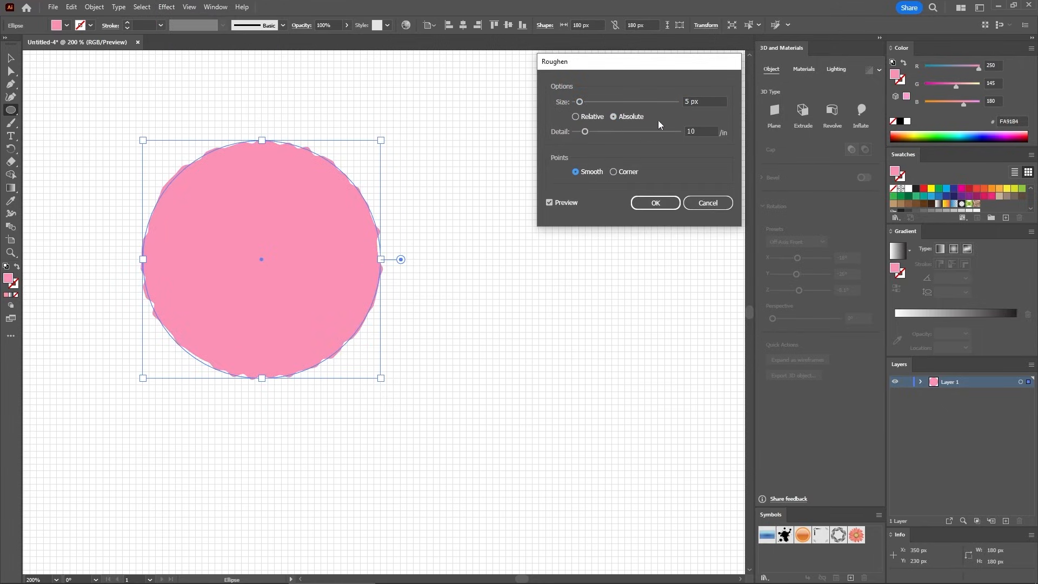
double_click(708, 103)
type("10")
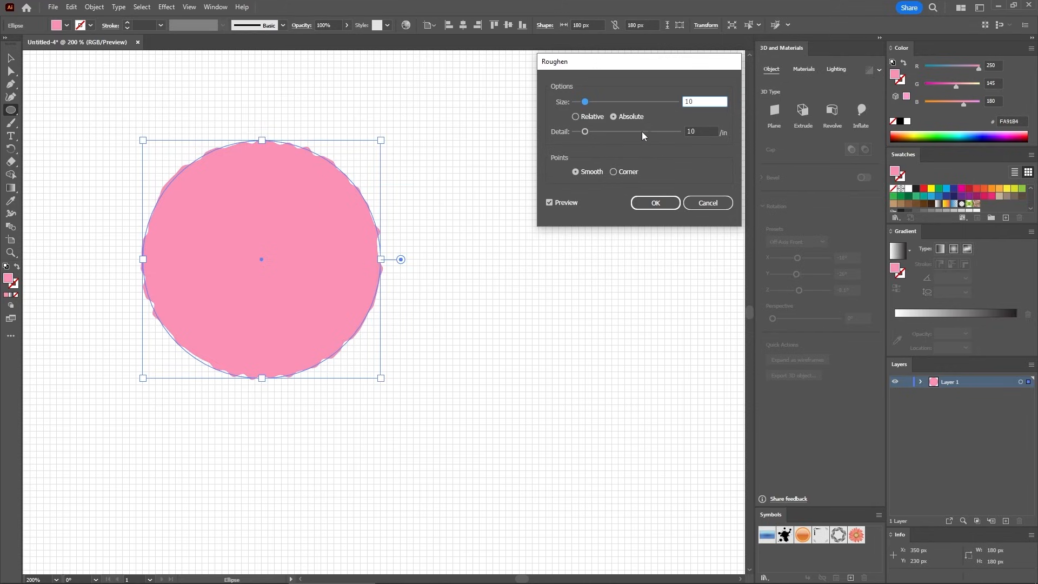
double_click(692, 131)
type("3")
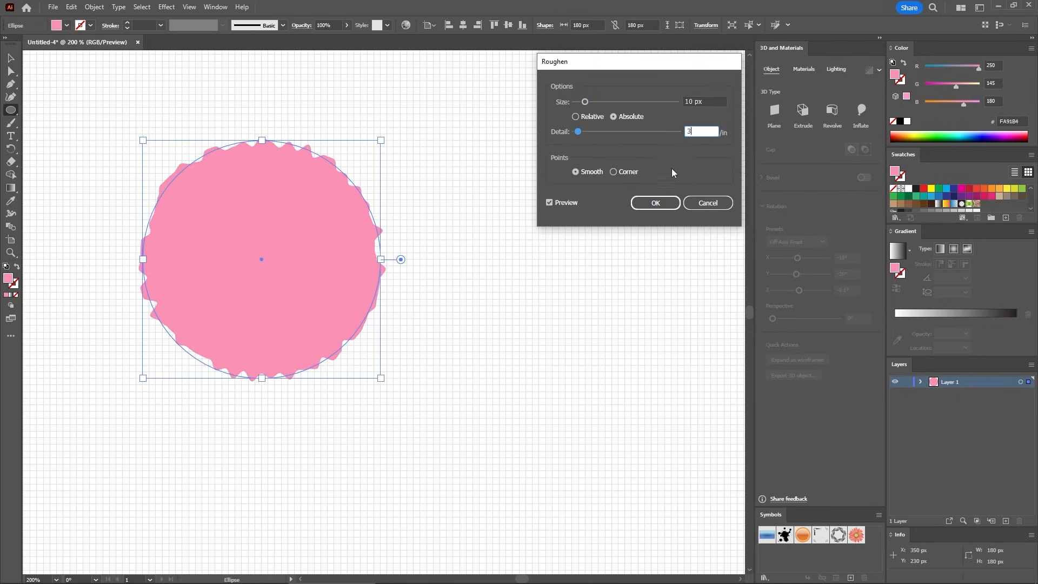
left_click(659, 202)
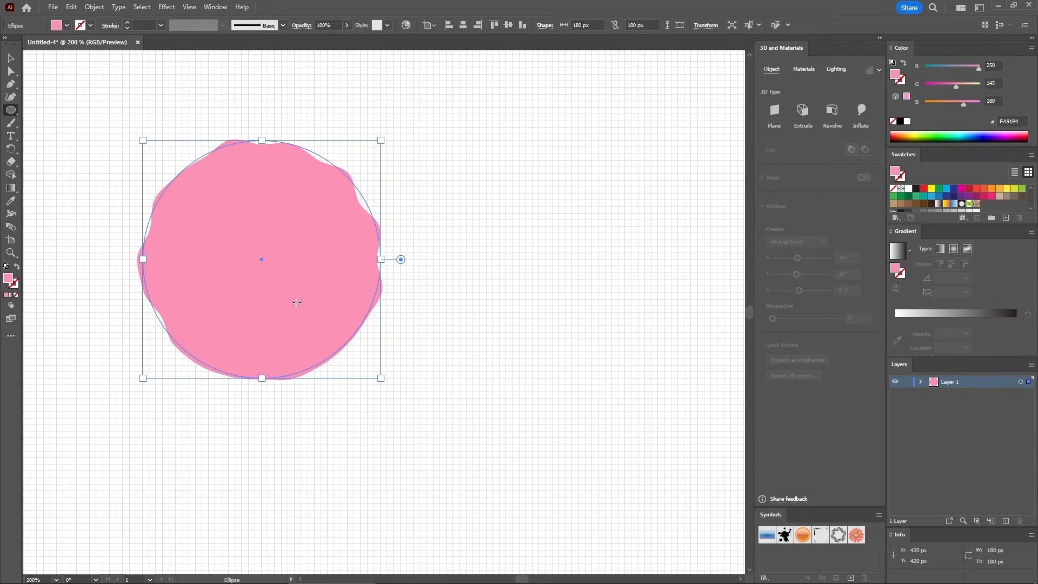
- Draw a closed 60 x 60 px teardrop shape beside the pink circle with the Pen tool, with a pointed top and a square lower-left corner
left_click(10, 84)
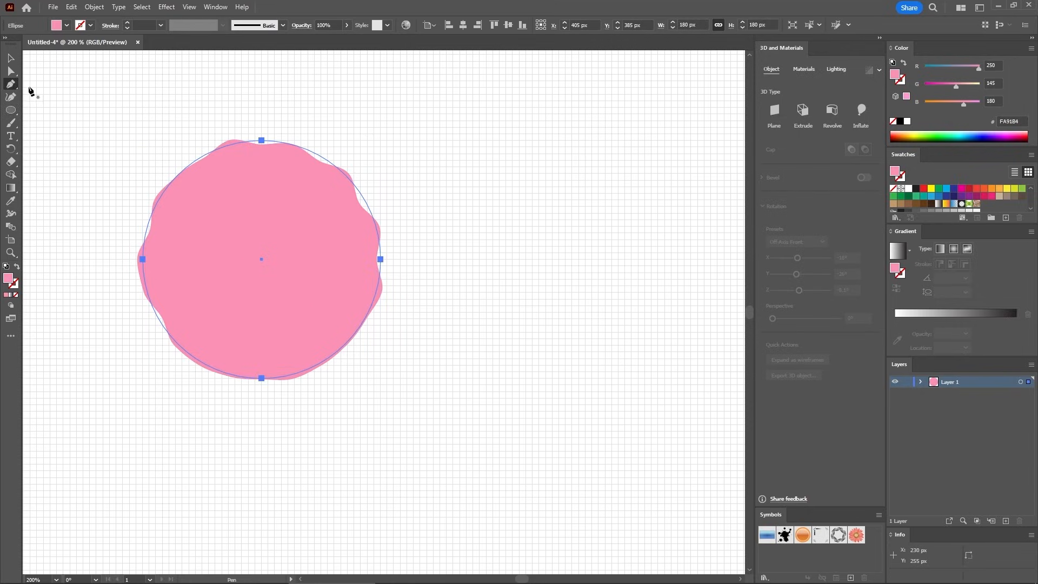
key("ctrl+shift+a")
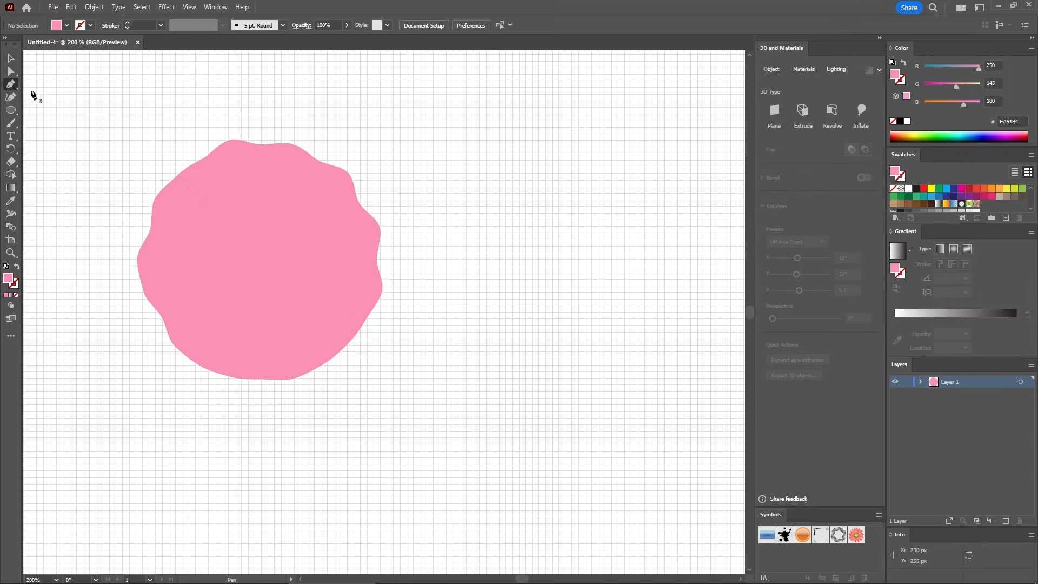
left_click(453, 206)
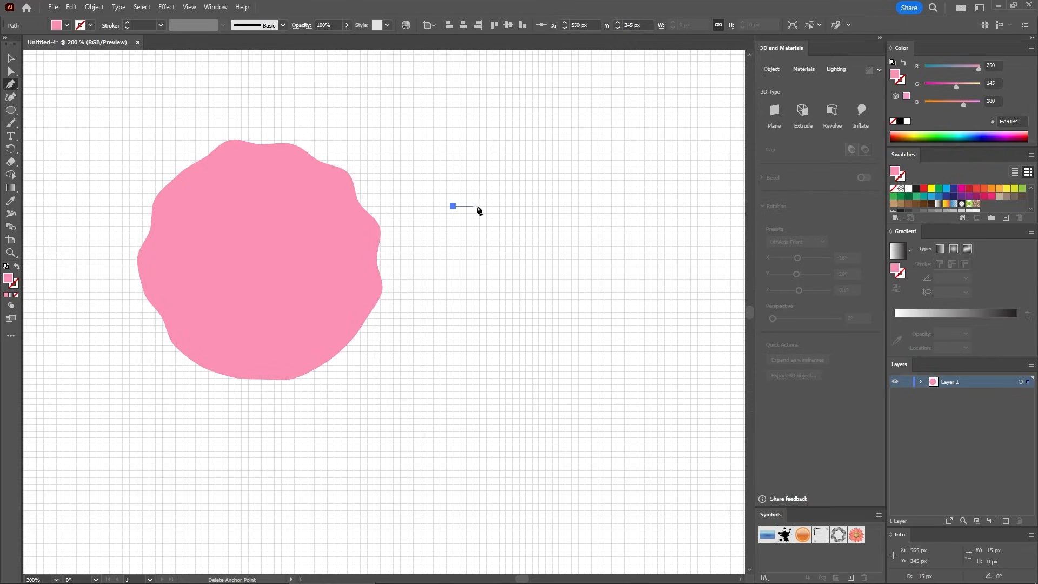
left_click(507, 207)
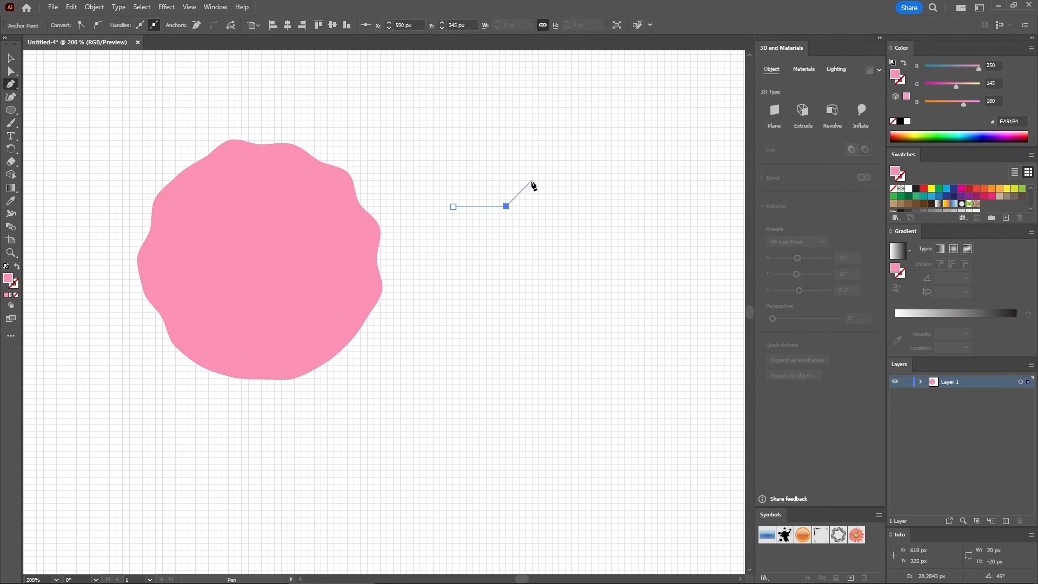
left_click_drag(532, 180, 534, 158)
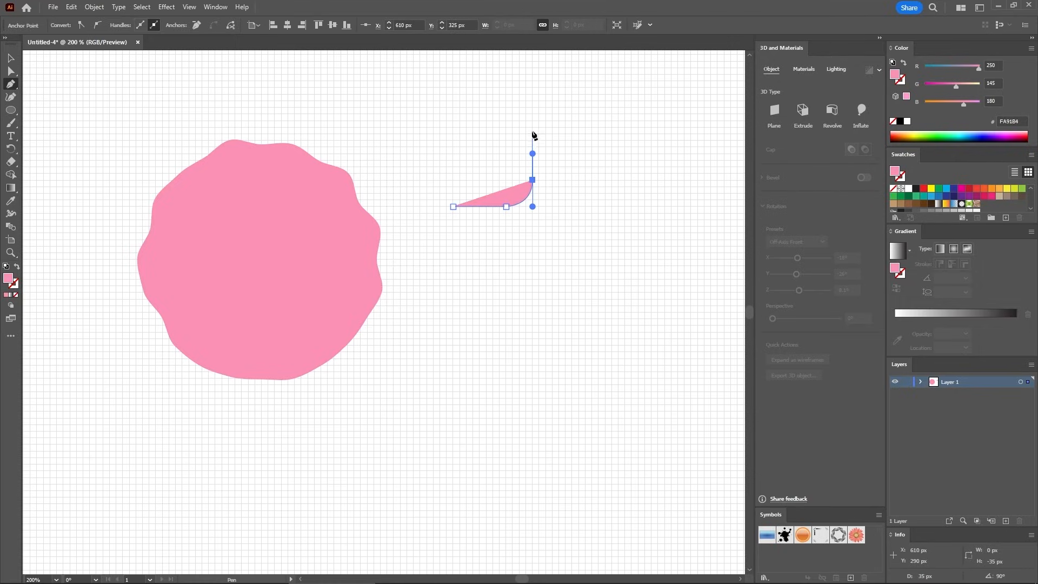
left_click(493, 128)
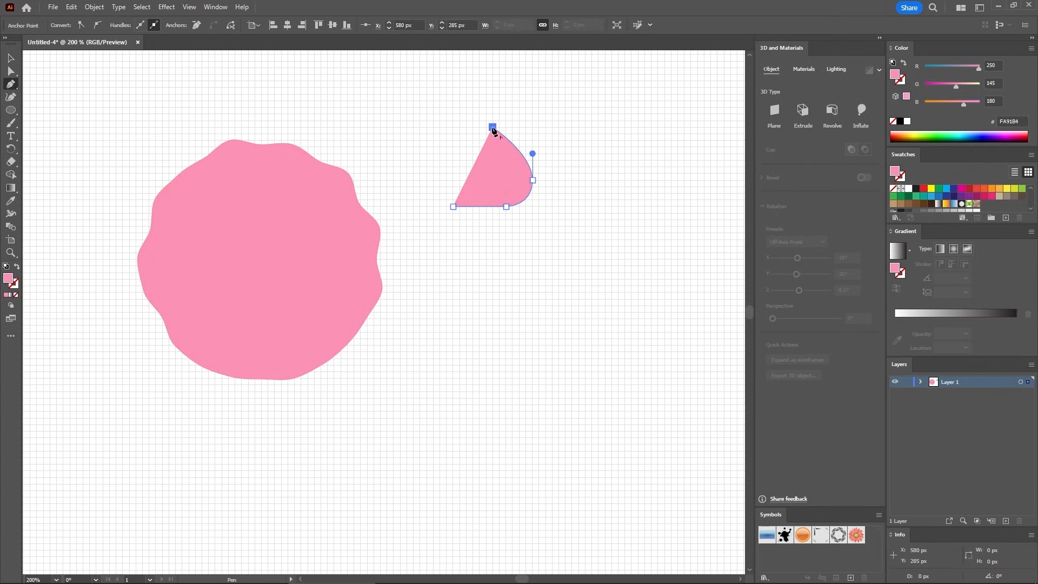
left_click_drag(493, 128, 492, 139)
left_click(453, 167)
left_click_drag(451, 174, 452, 184)
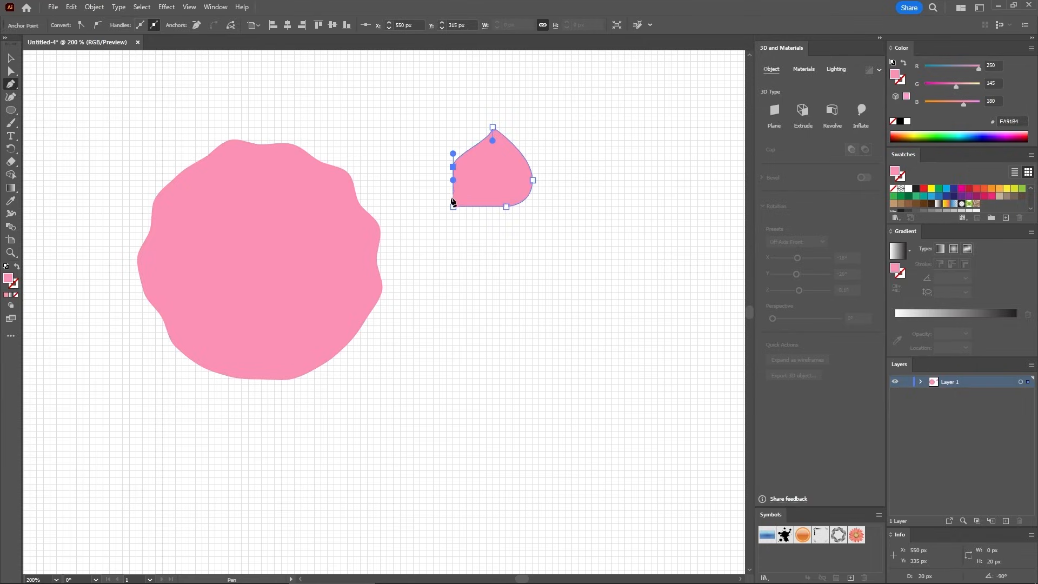
left_click(453, 207)
- Draw a closed, curved swoosh about 100 x 60 px below the teardrop with the Pen tool, tapering to a point at its lower right
left_click(453, 246)
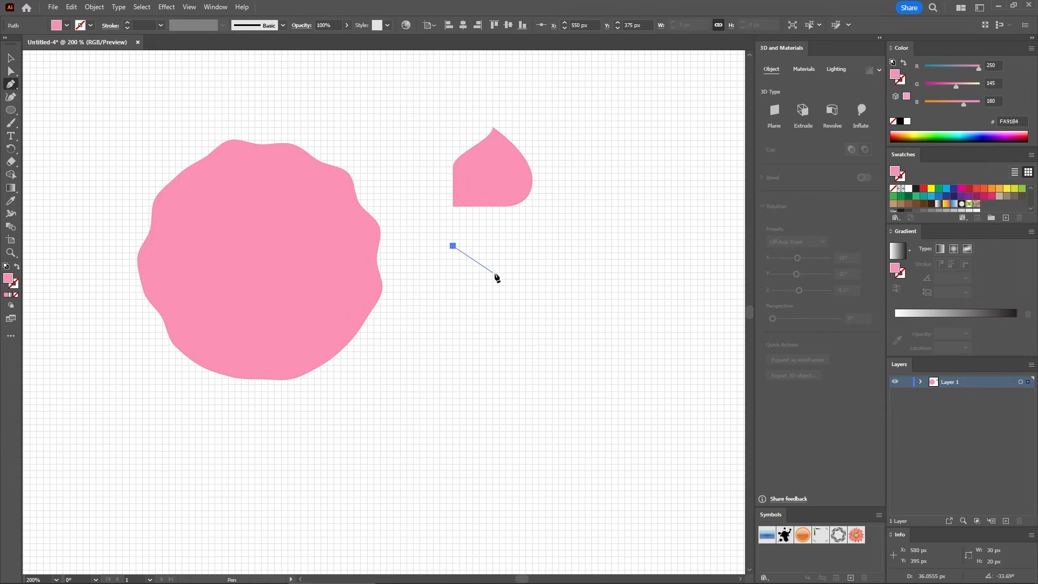
left_click_drag(493, 273, 532, 273)
left_click(533, 274)
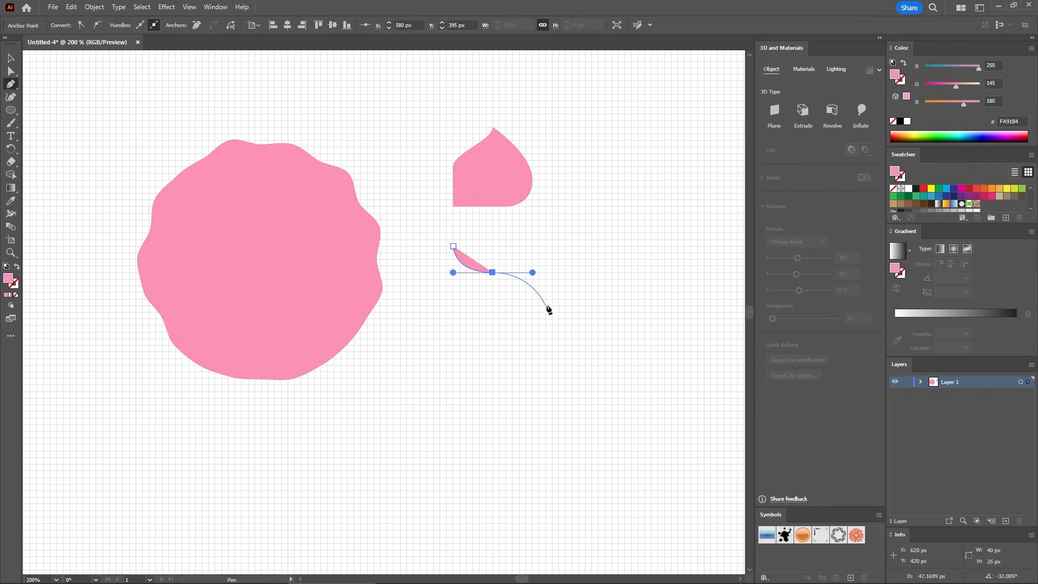
left_click_drag(547, 326, 547, 352)
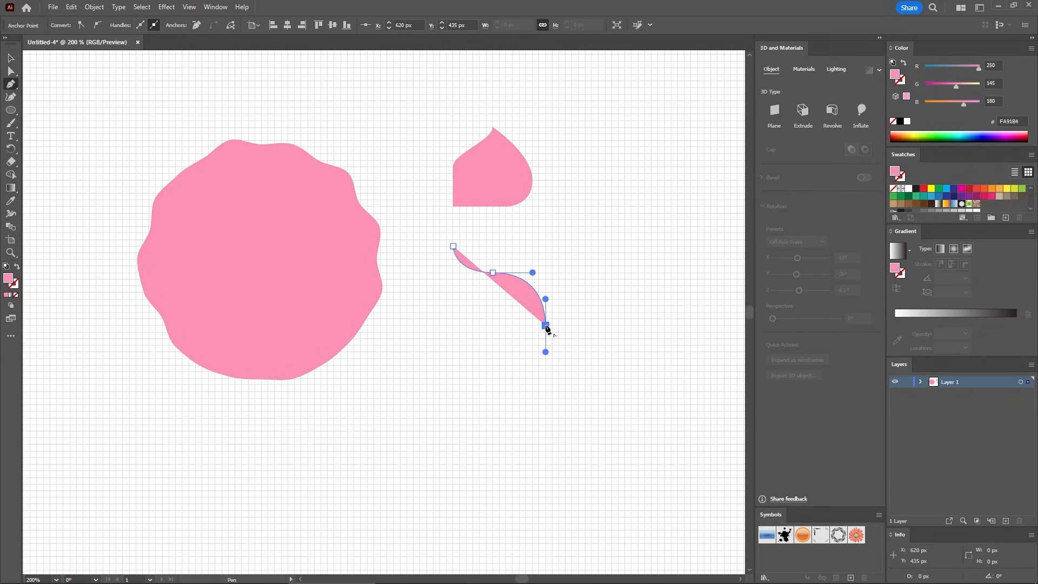
left_click(547, 326)
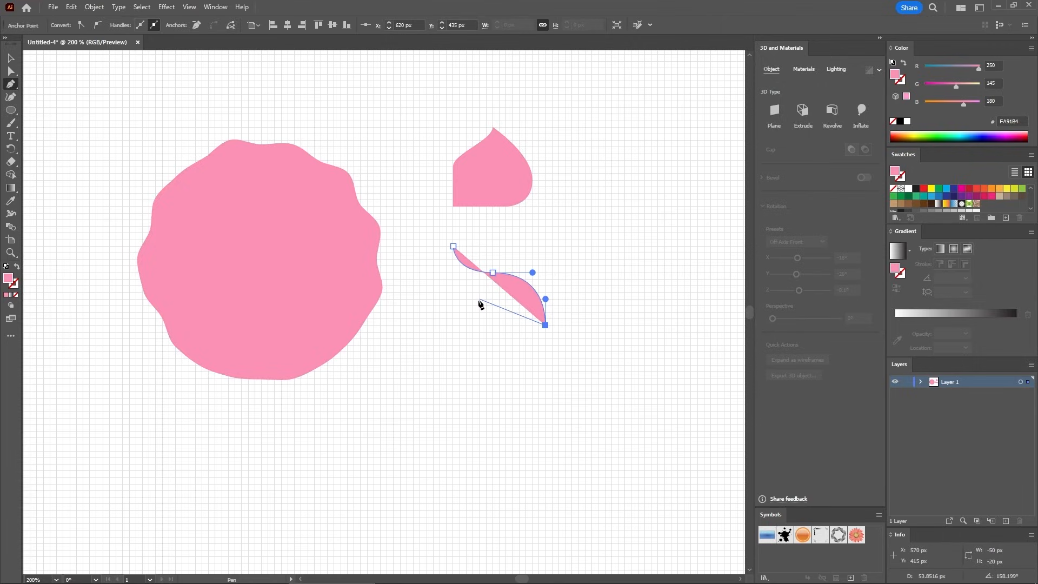
left_click_drag(479, 299, 437, 303)
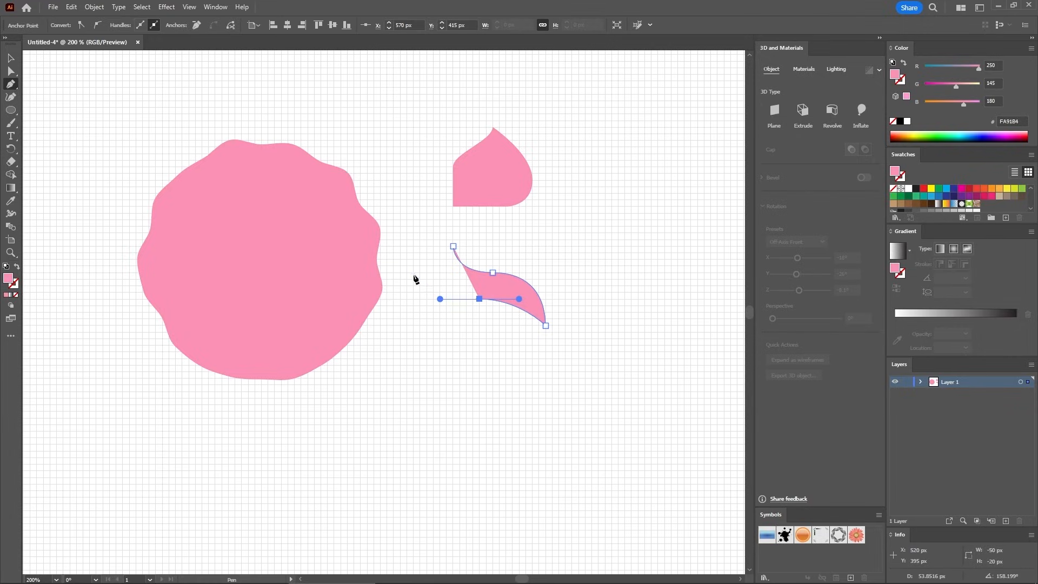
left_click_drag(413, 273, 414, 246)
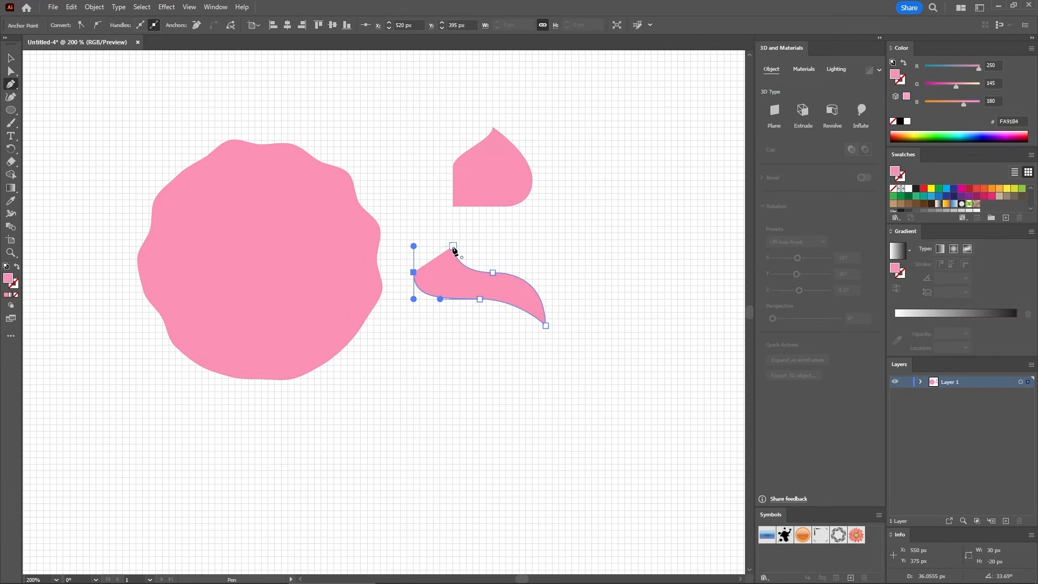
left_click_drag(453, 246, 466, 245)
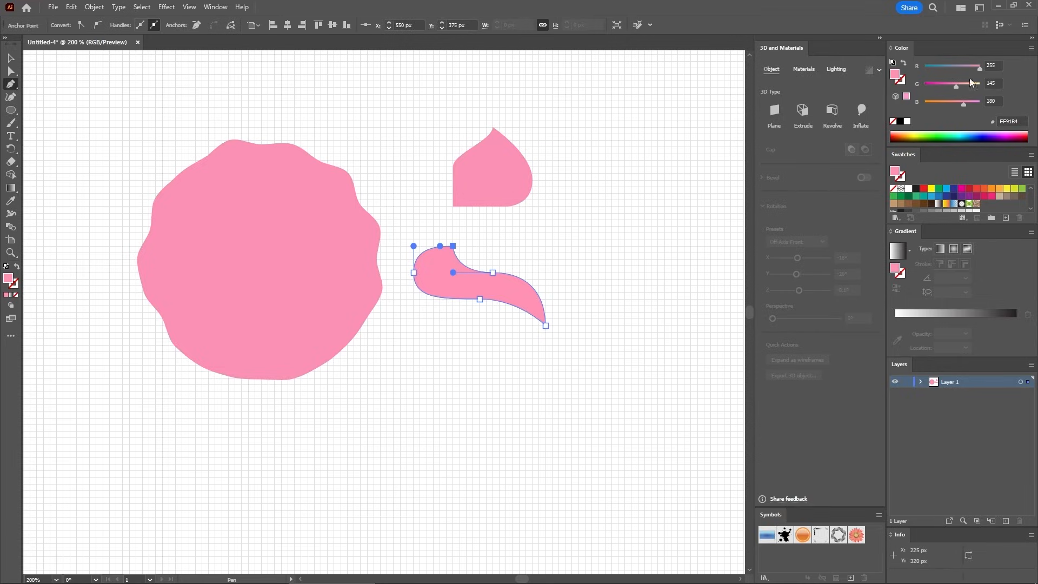
- Set the swoosh's fill to RGB 255, 255, 235
left_click(1000, 65)
type("255")
key("Tab")
type("235")
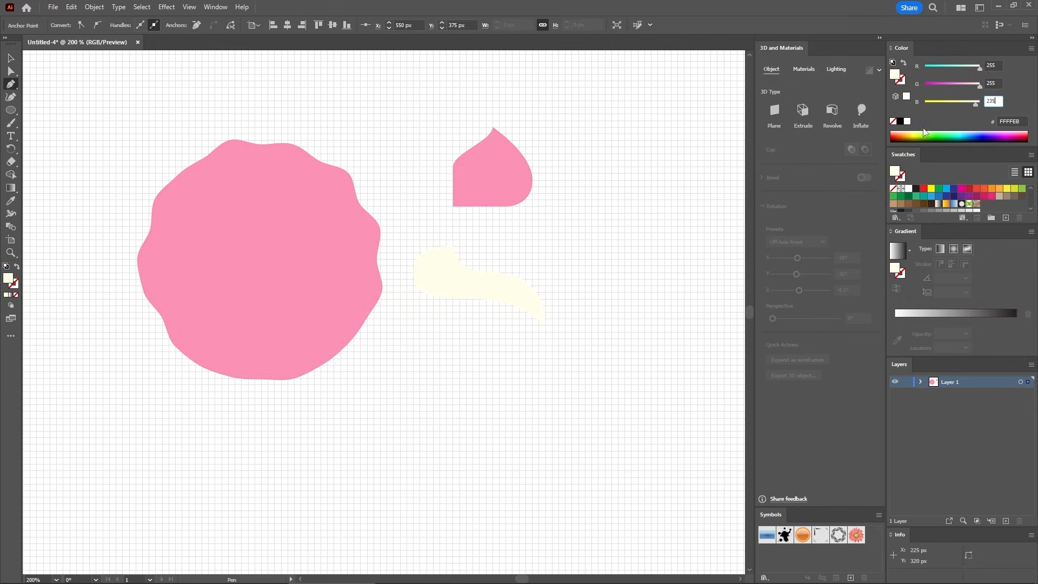
key("Return")
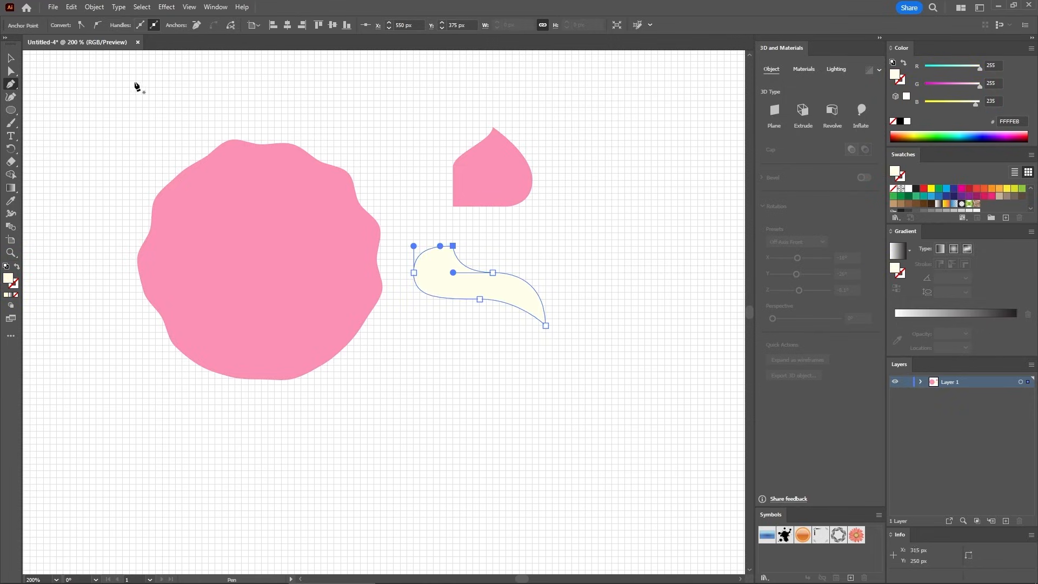
- Set the teardrop's fill to RGB 255, 255, 245
left_click(10, 57)
left_click(473, 173)
left_click(995, 66)
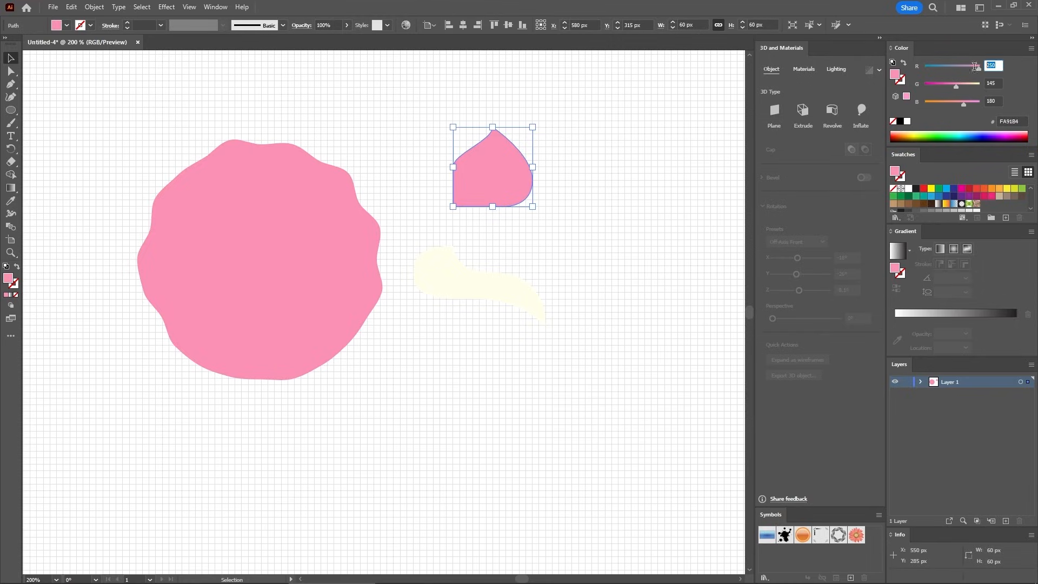
type("255")
key("Tab")
type("255")
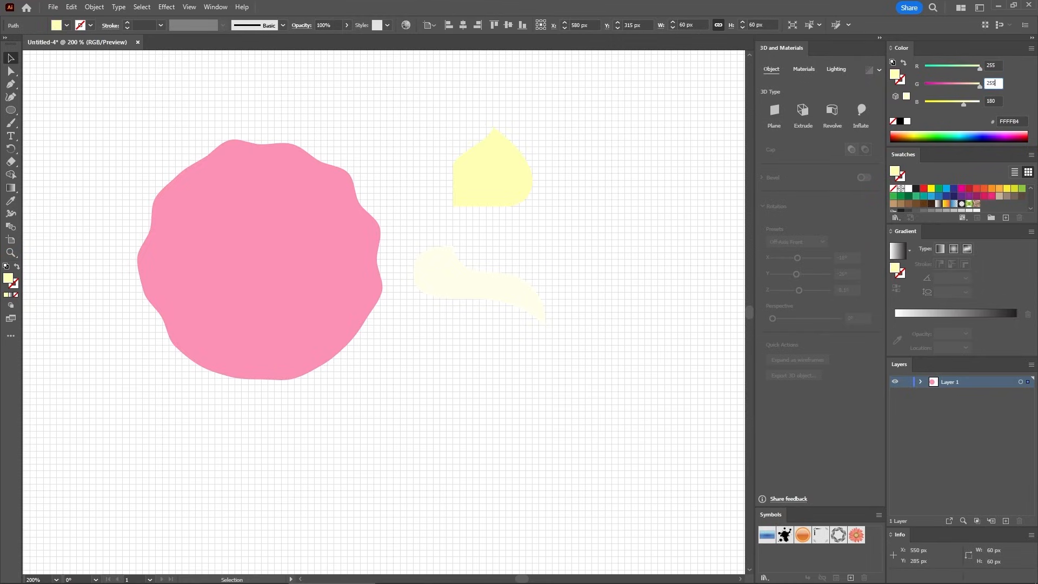
key("Tab")
type("245")
key("Return")
- Move the swoosh up over the teardrop's lower part, and place both cream shapes together on top of the pink circle
left_click_drag(448, 277, 453, 199)
left_click(488, 166)
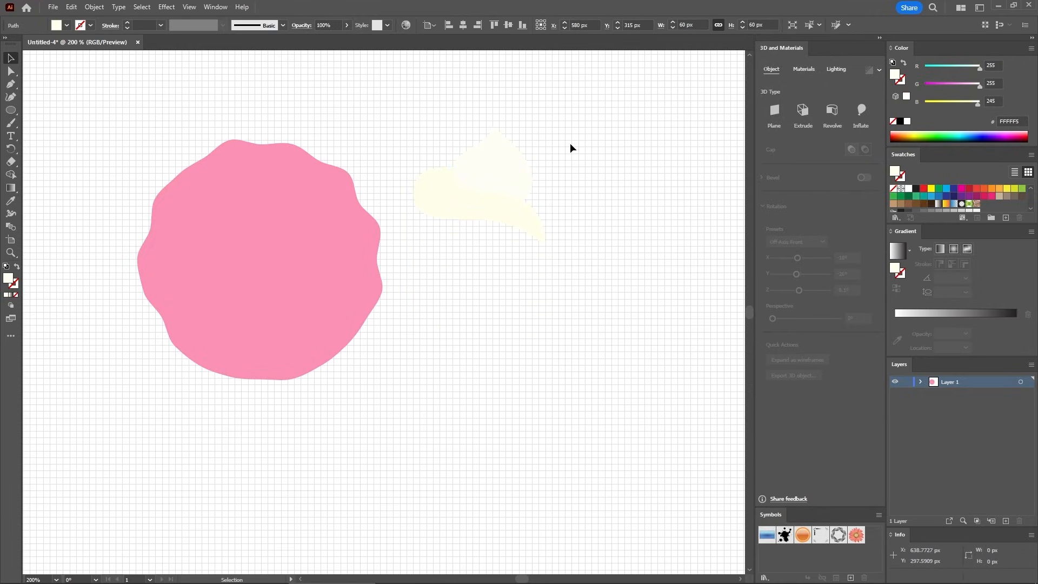
left_click_drag(568, 120, 415, 225)
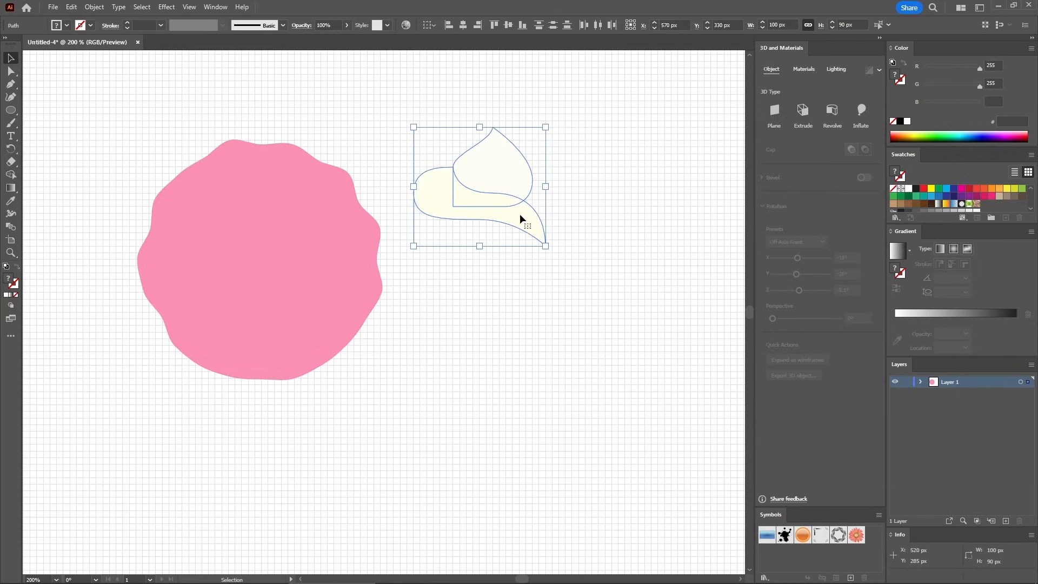
left_click_drag(520, 215, 330, 152)
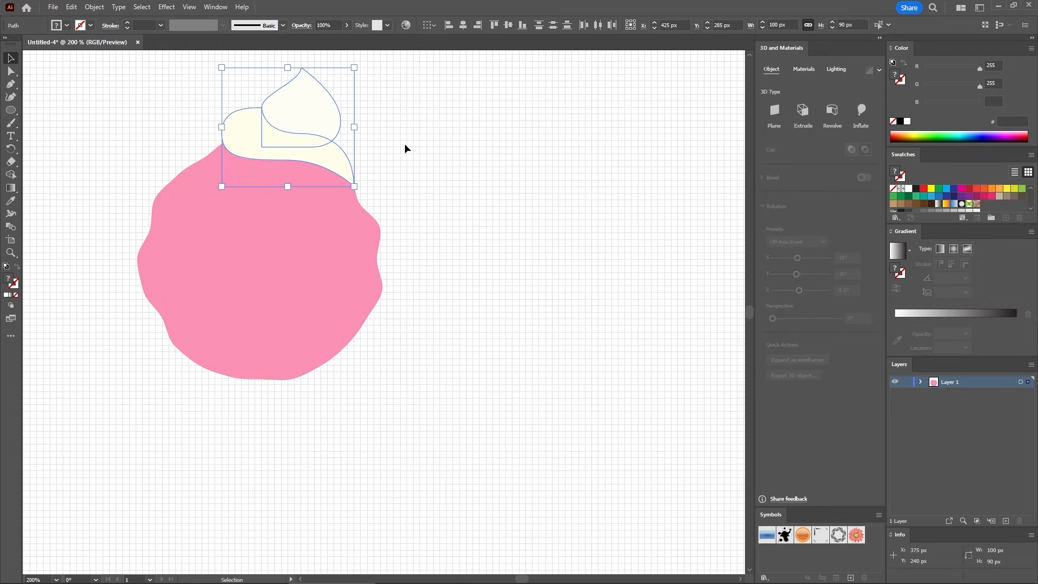
left_click_drag(417, 96, 122, 347)
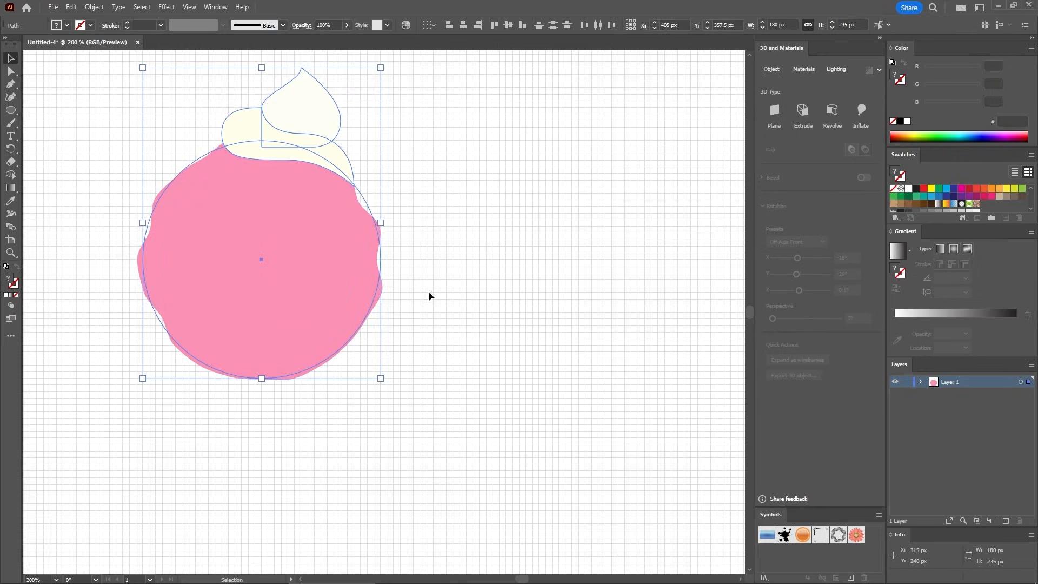
key("a")
key("ctrl+plus")
key("ctrl+minus")
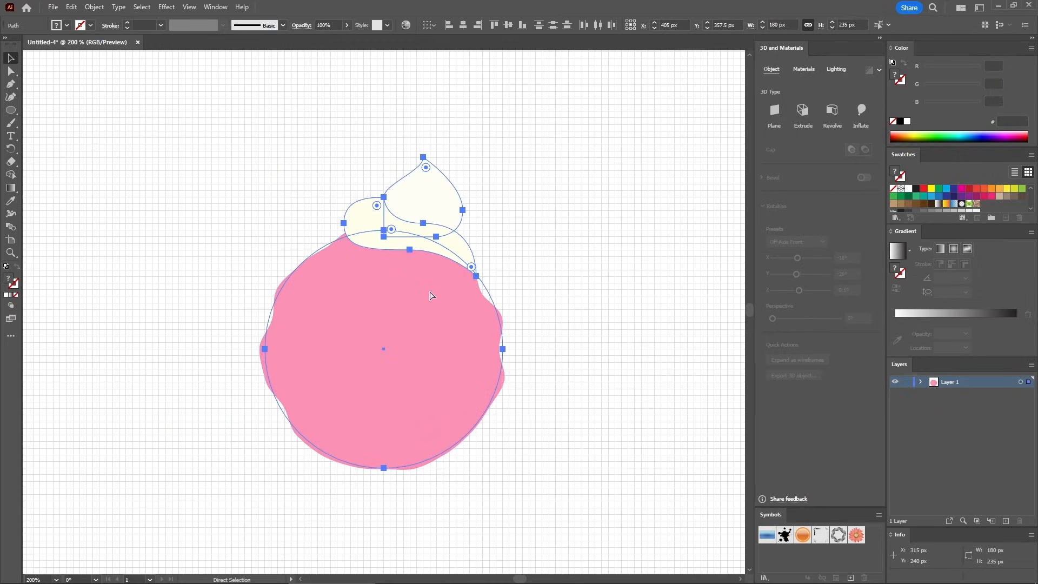
key("ctrl+plus")
key("ctrl+minus")
key("v")
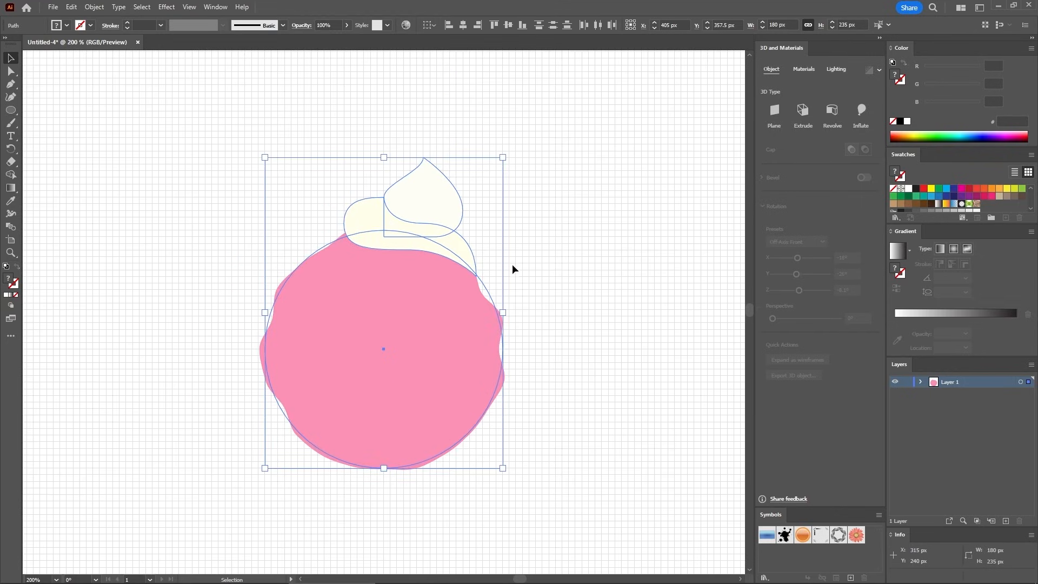
left_click(517, 248)
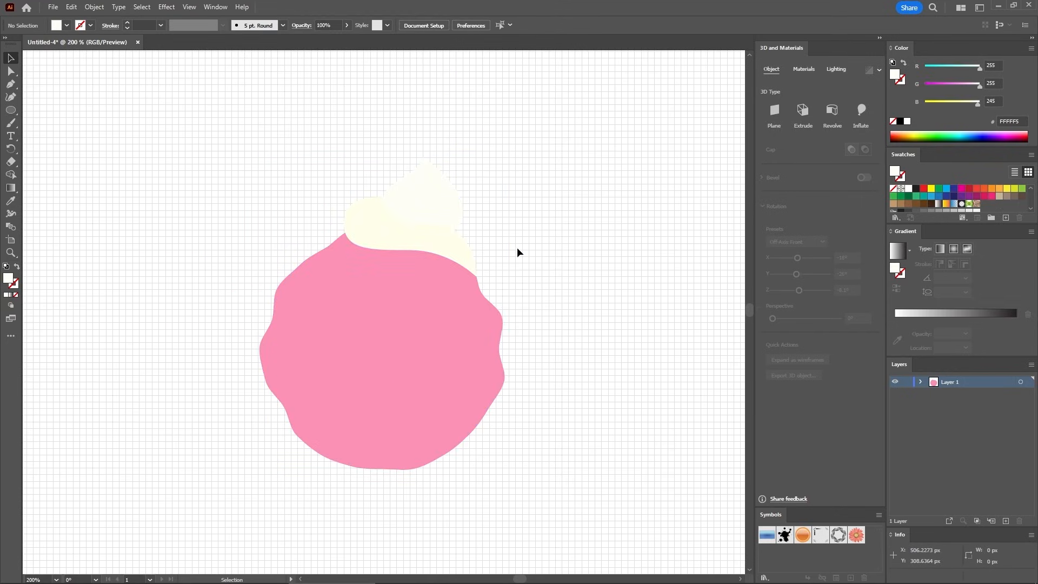
- Draw a 50 x 50 px circle just left of the pink circle with the Ellipse tool
left_click(10, 111)
left_click(183, 266)
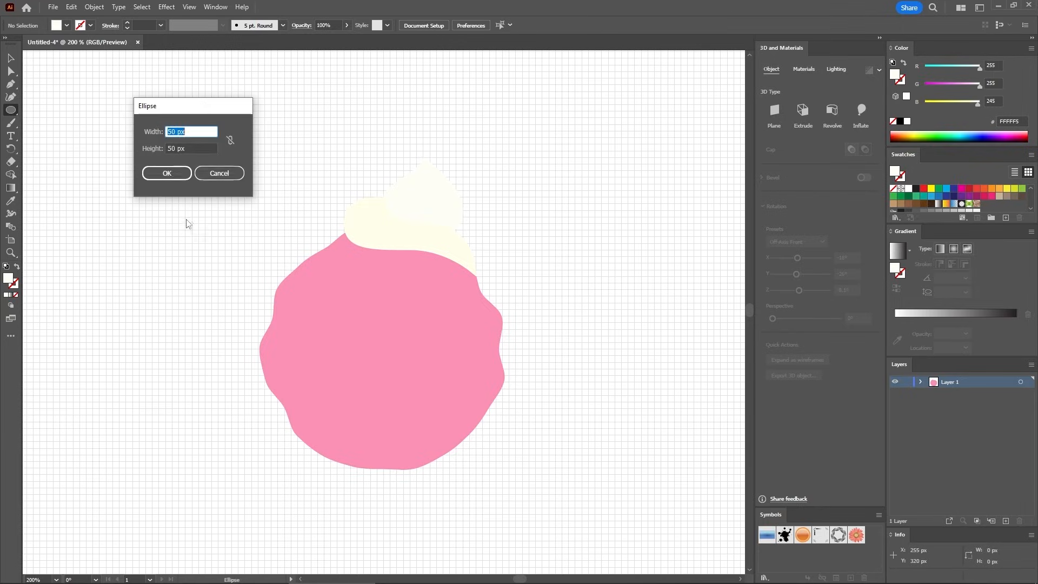
left_click(190, 147)
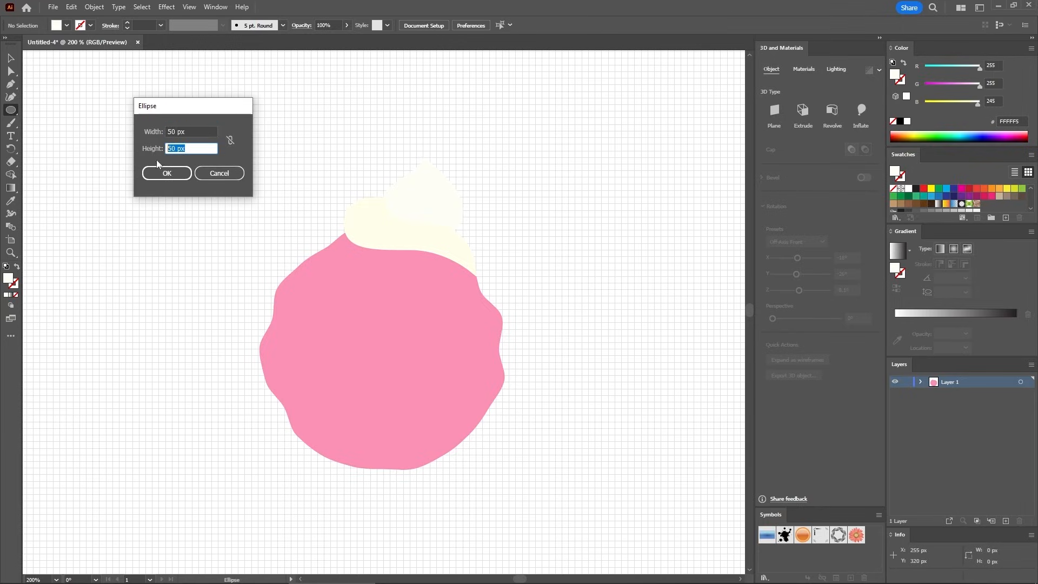
left_click(170, 172)
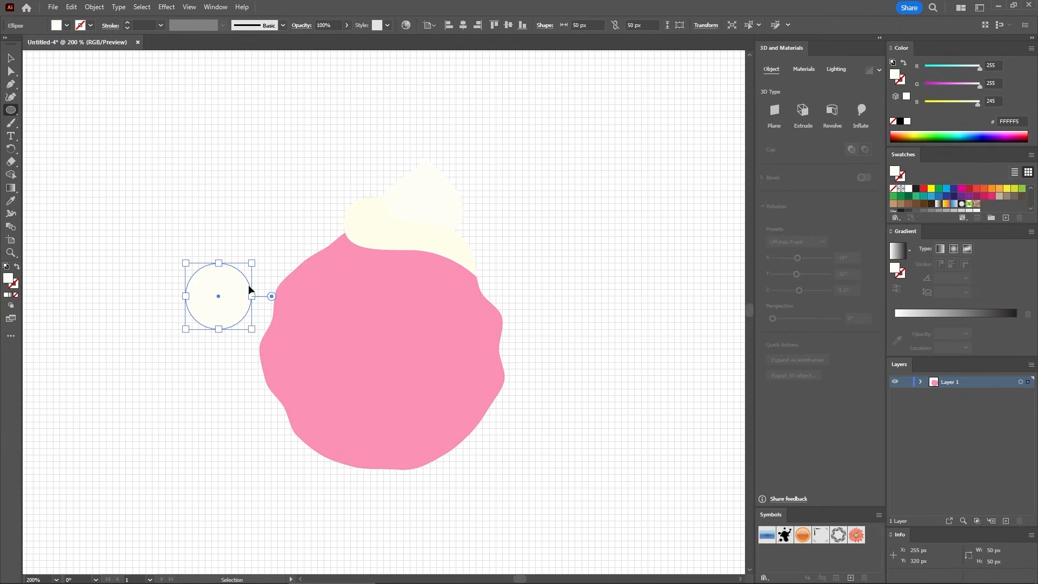
- Set the small circle's fill to RGB 255, 76, 62
key("ctrl+plus")
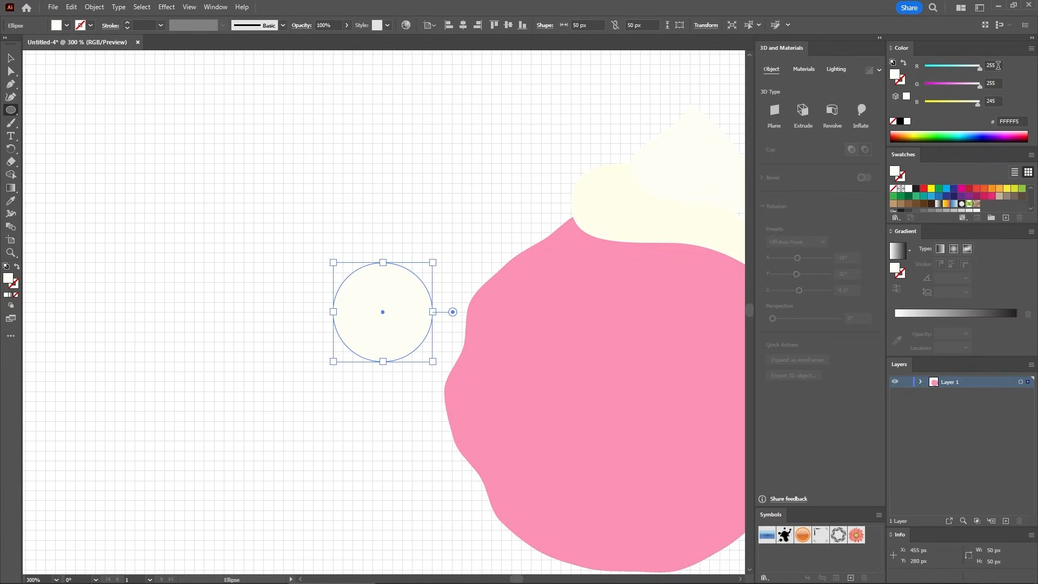
left_click(998, 84)
type("76")
key("Return")
key("Tab")
type("62")
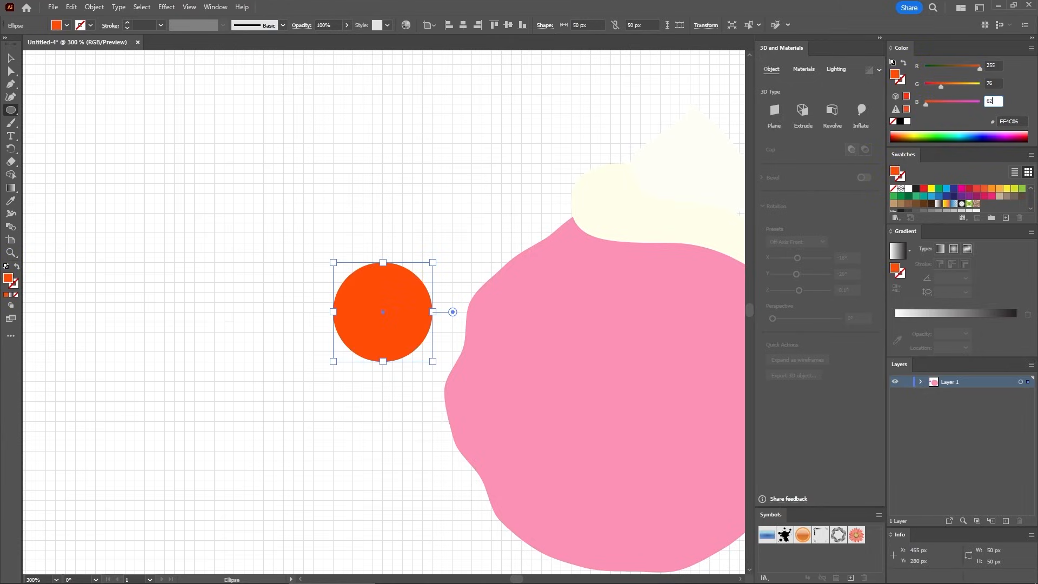
key("Return")
- Flatten the red circle by moving its top anchor point down 5 px and its bottom anchor point up 5 px
left_click(10, 71)
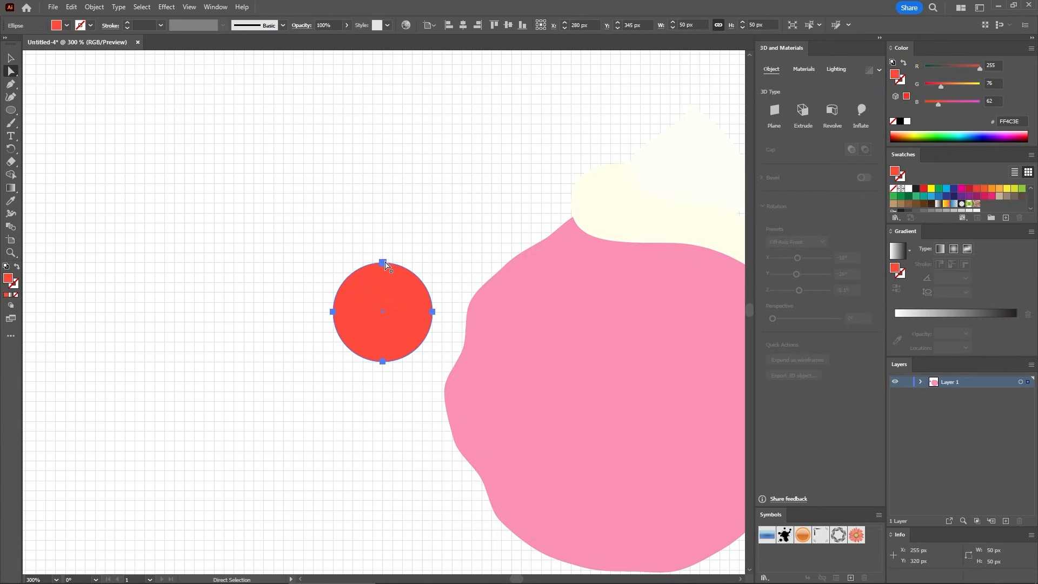
left_click(384, 263)
left_click_drag(384, 265, 384, 272)
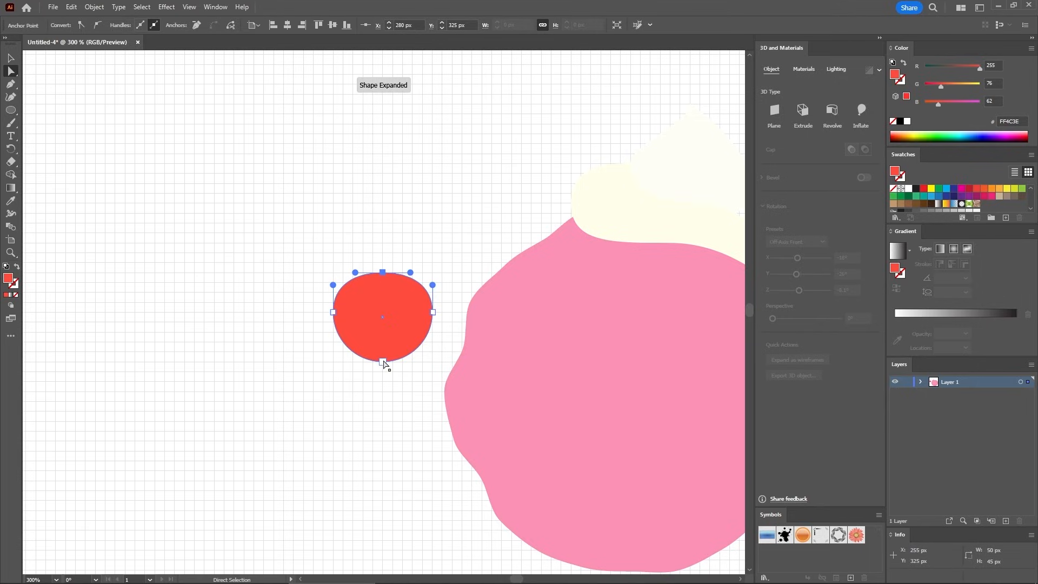
left_click(384, 361)
left_click_drag(383, 359, 383, 352)
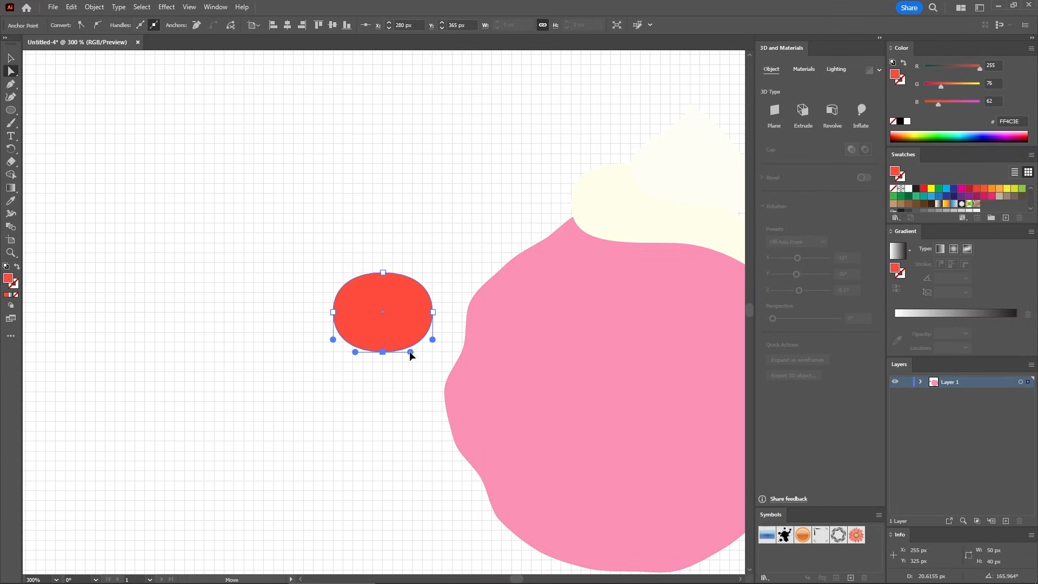
- Reshape the red circle into a cherry by bending the bottom anchor's handles downward and the top anchor's handles upward, leaving a dip at each
left_click_drag(411, 354, 362, 362)
left_click(384, 273)
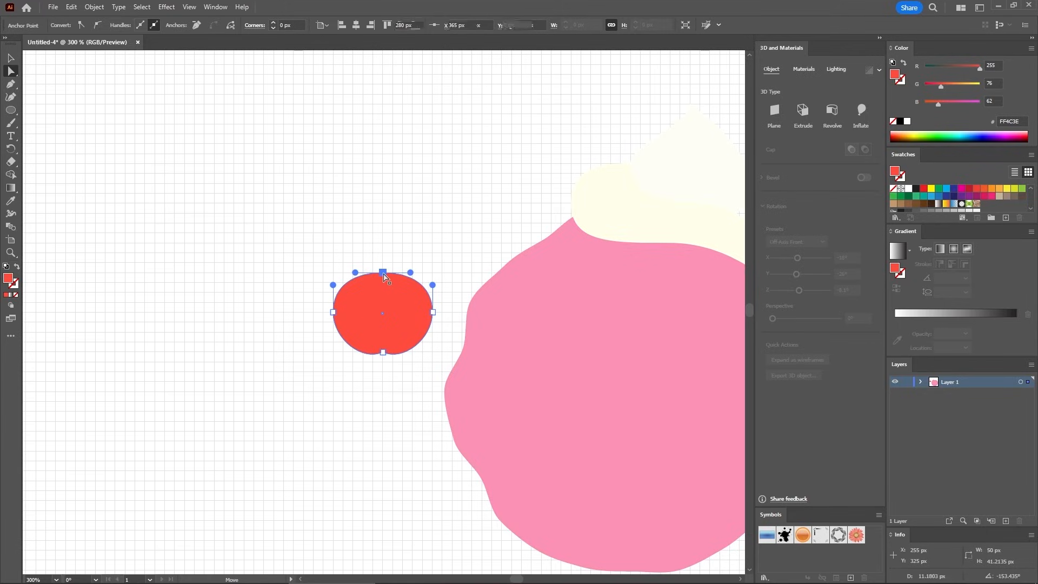
left_click_drag(410, 273, 423, 265)
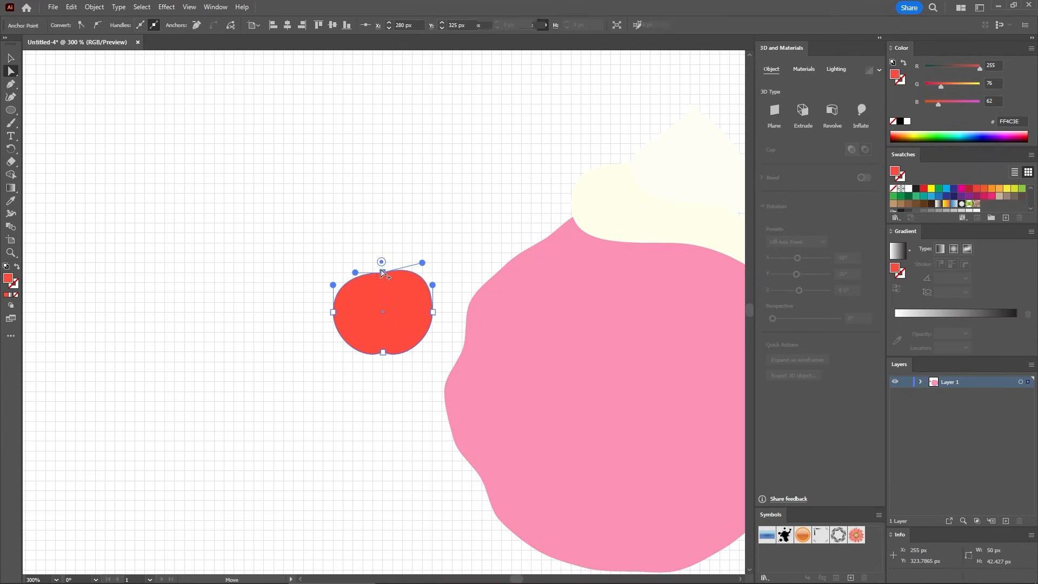
left_click_drag(355, 273, 344, 264)
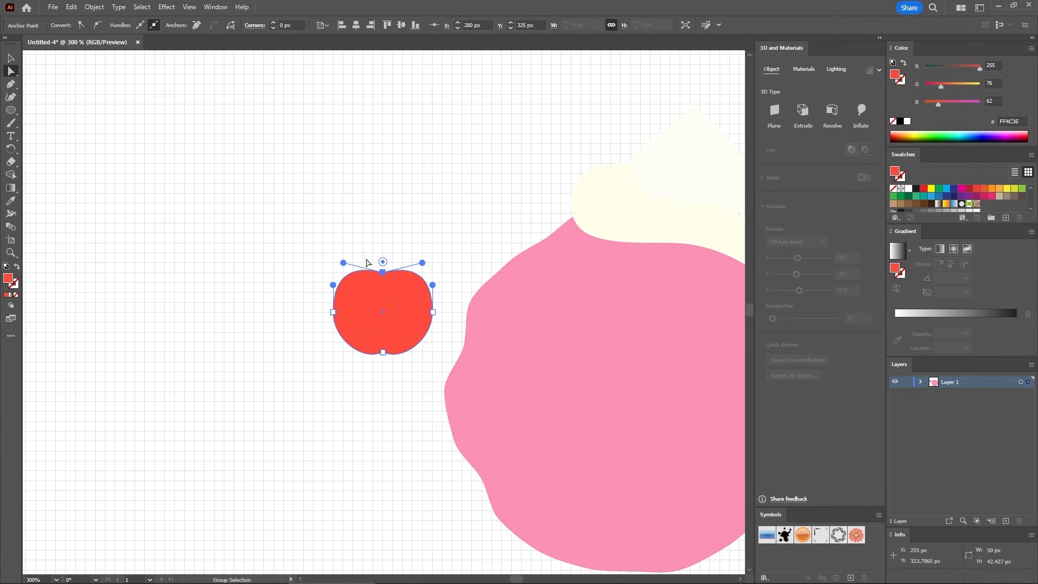
left_click(368, 243)
- Draw a 35 x 55 px cherry stem with the Arc tool, curving up and left from the dip in the cherry's top
left_click(14, 333)
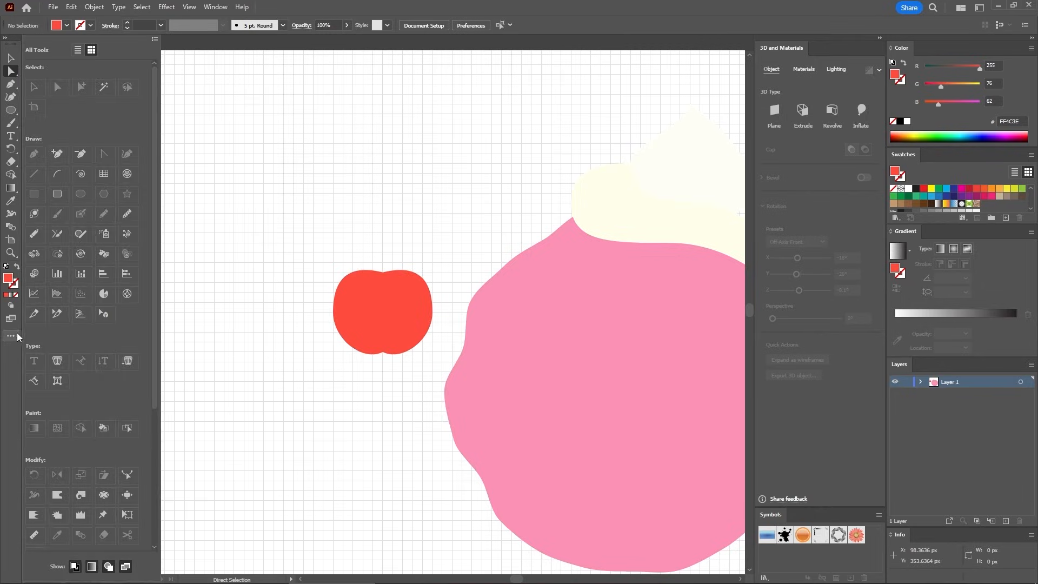
left_click(63, 177)
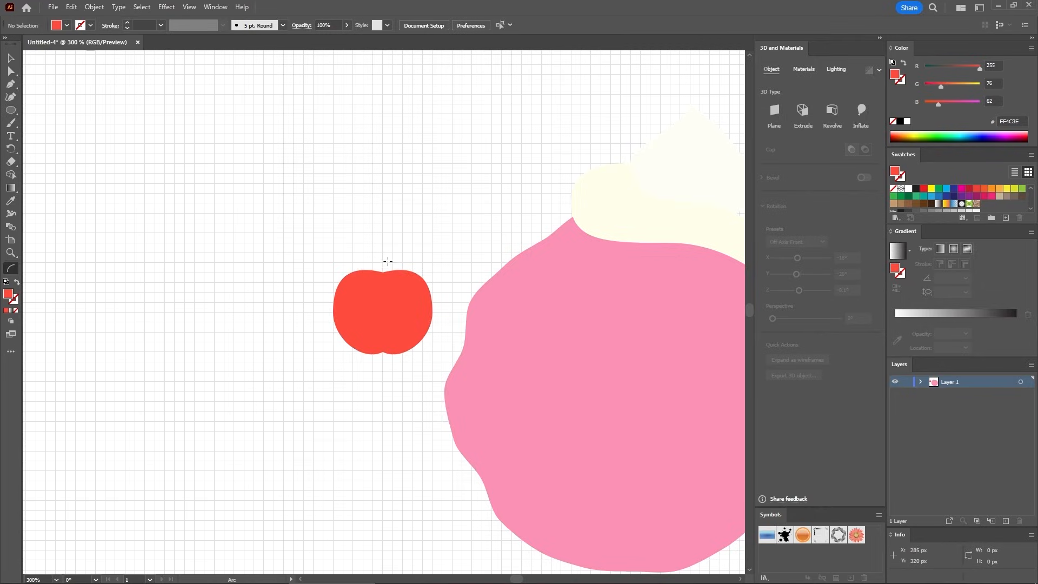
left_click_drag(383, 271, 313, 163)
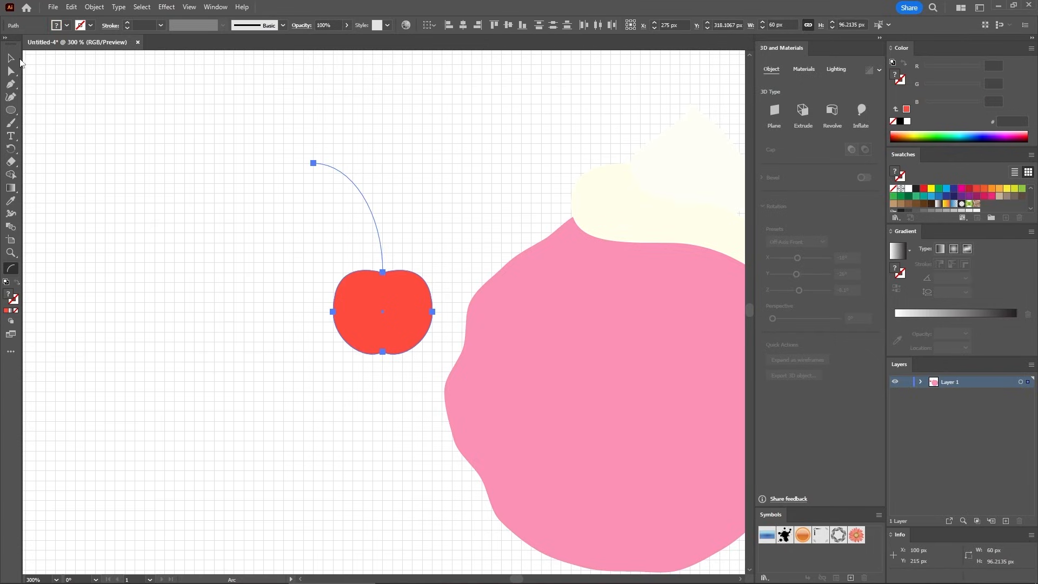
- Select only the stem arc and set its stroke weight to 3 px
left_click(10, 58)
left_click(343, 178)
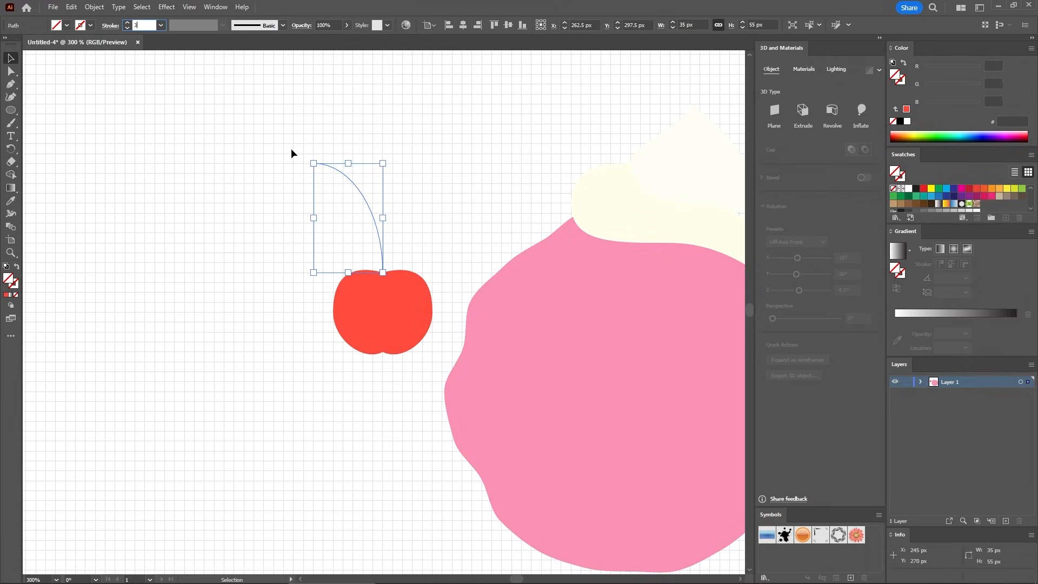
type("3")
key("Return")
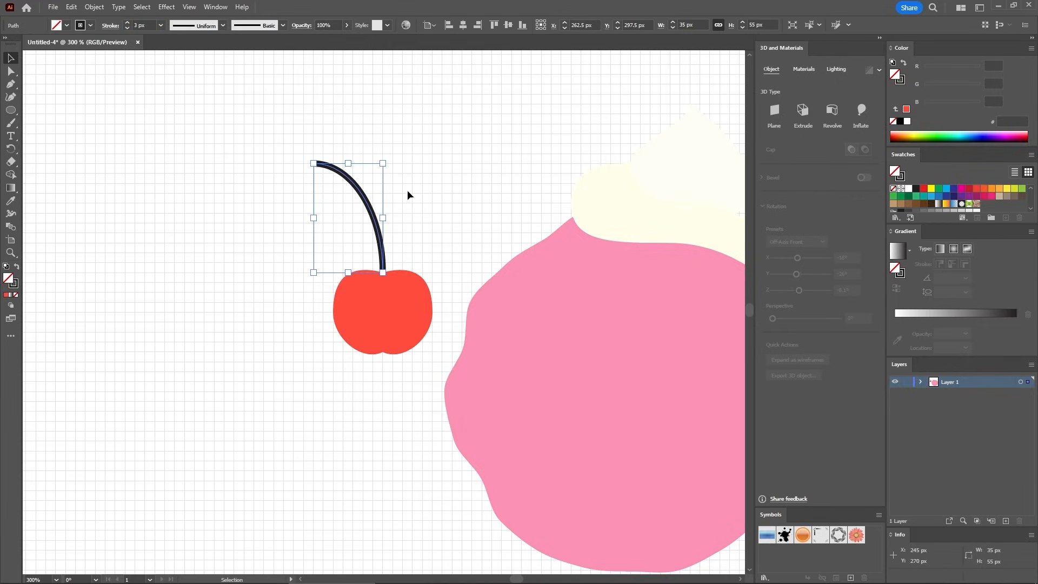
- Set the stem's stroke color to RGB 143, 101, 56
left_click(902, 85)
double_click(994, 66)
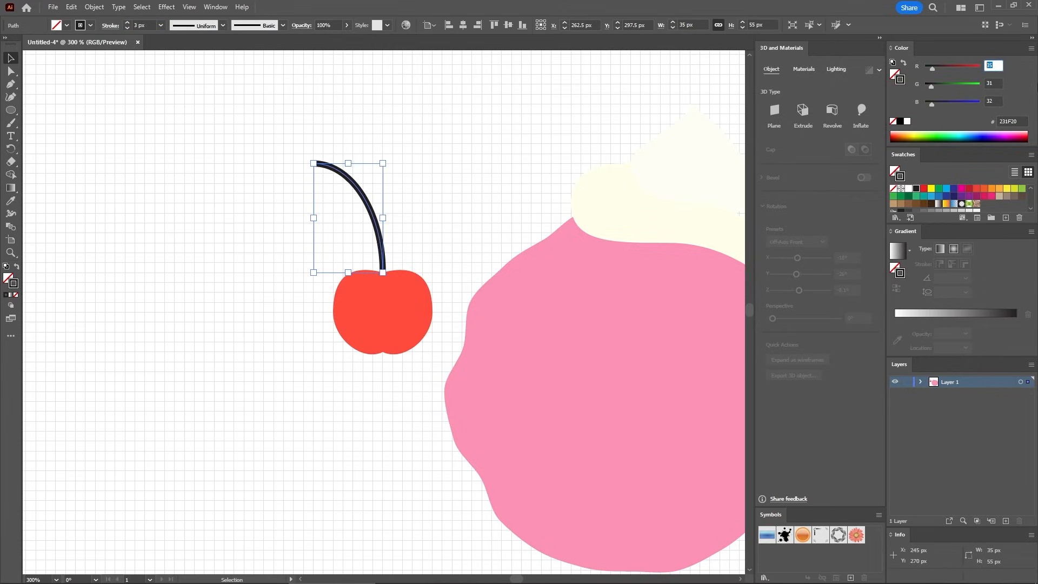
type("143")
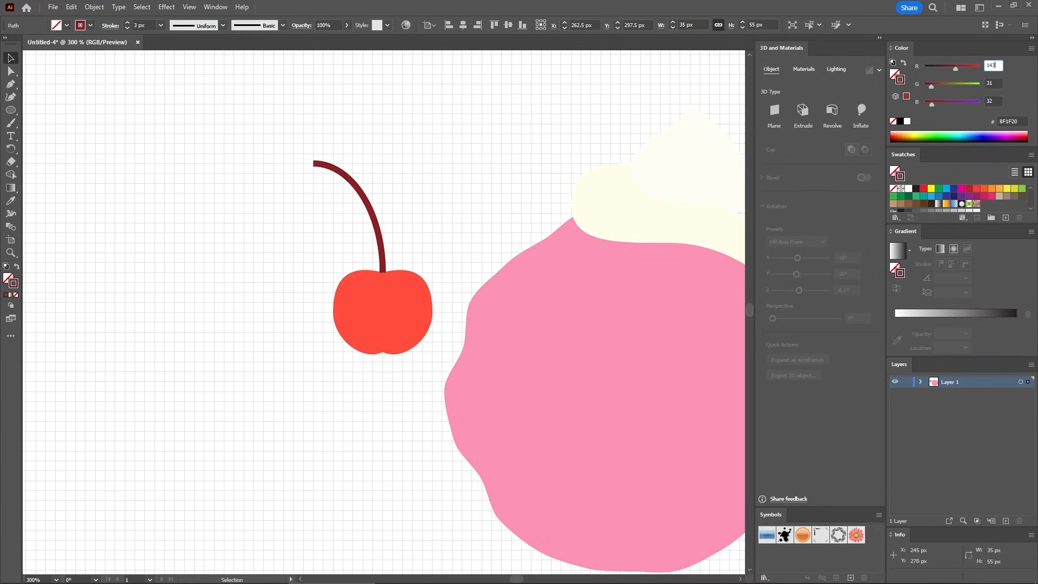
key("Tab")
type("101")
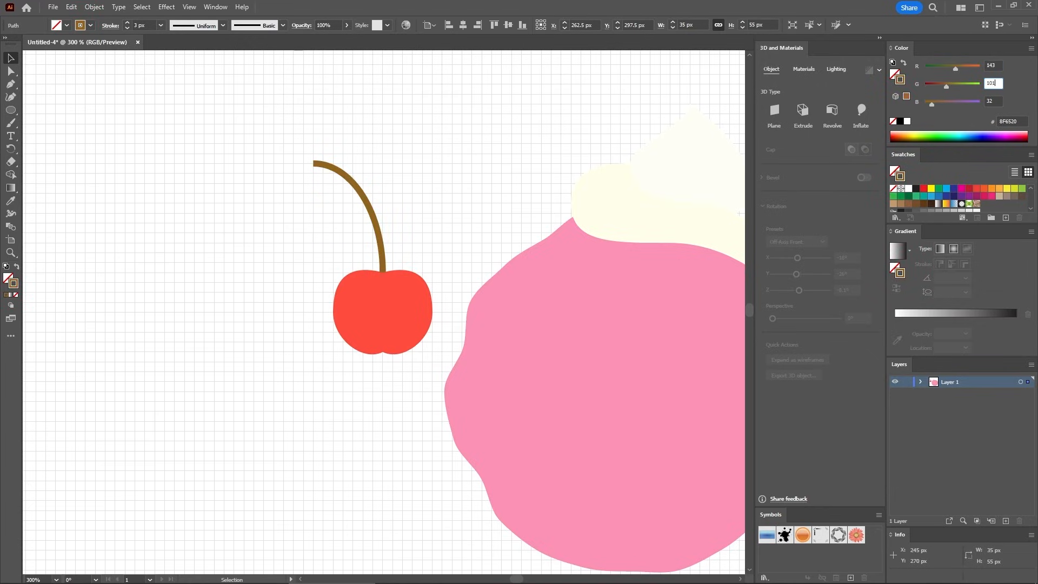
key("Tab")
type("56")
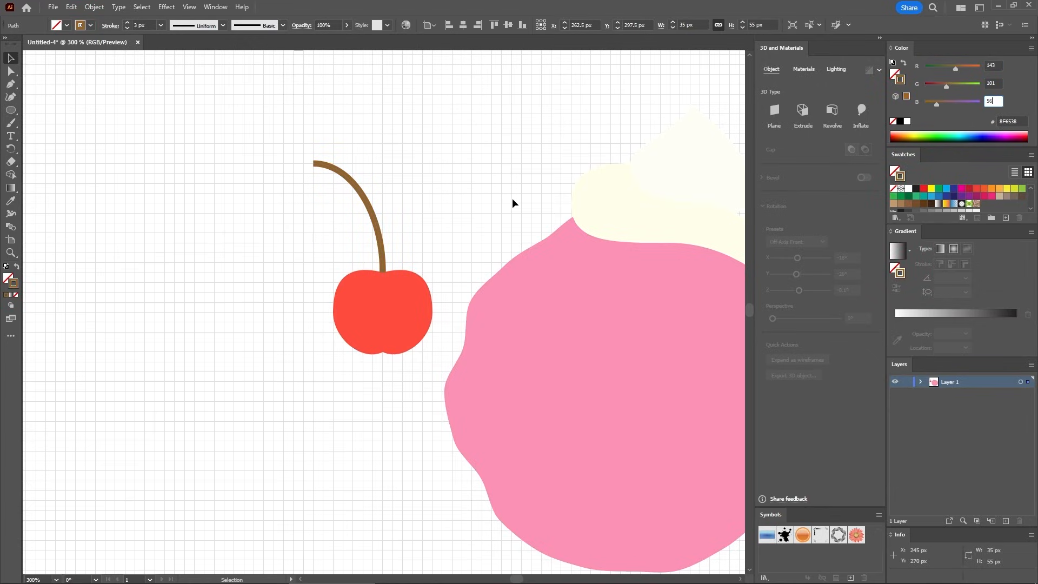
key("Return")
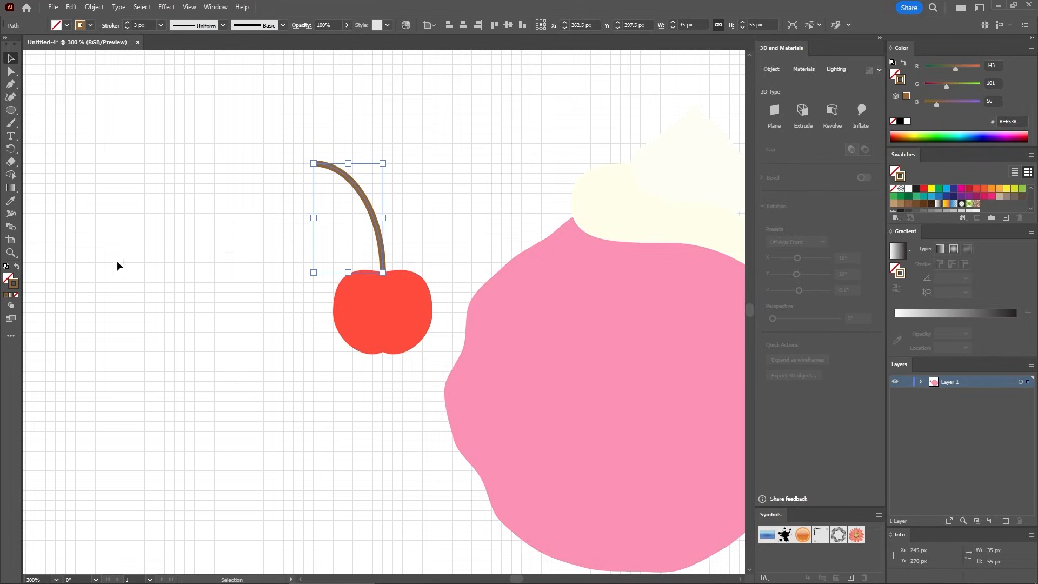
- Widen the stem's free end to about 6 px with the Width tool so that it tapers toward the cherry
left_click(14, 214)
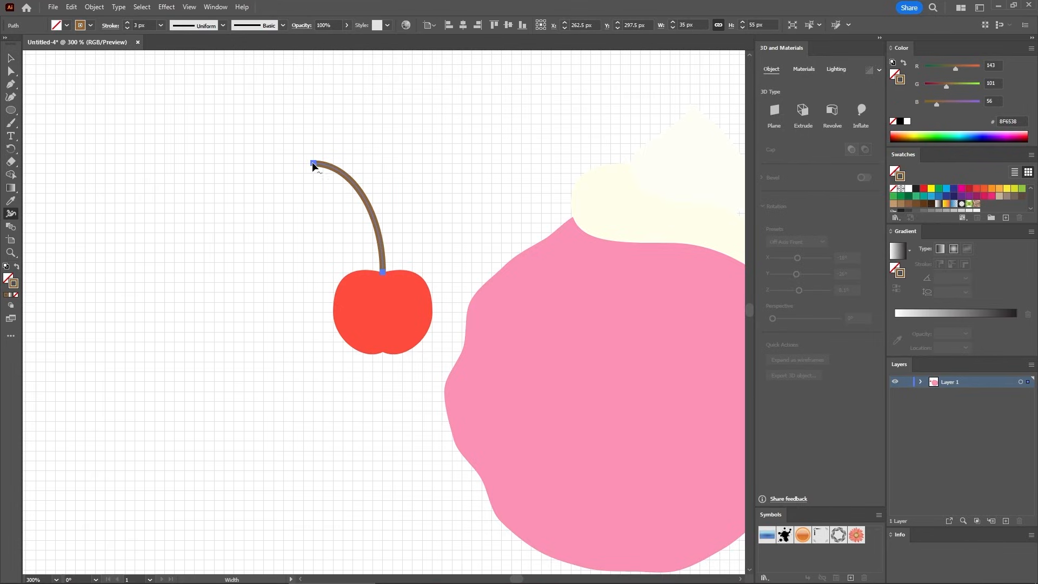
left_click_drag(314, 161, 315, 159)
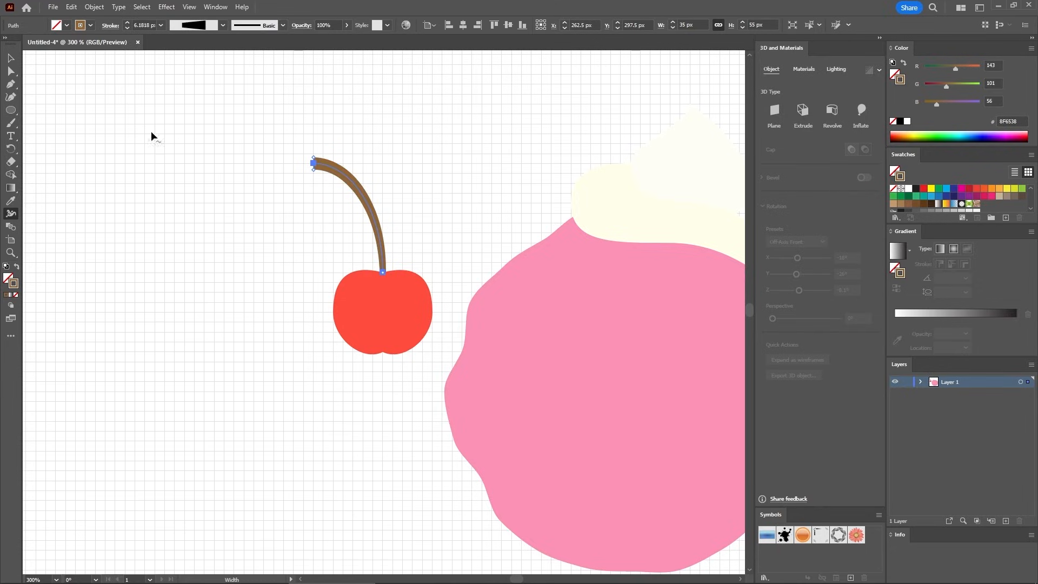
left_click(11, 58)
- Rotate the cherry and stem together about 45° counterclockwise and place them on the upper-left side of the whipped cream
left_click_drag(258, 136, 398, 365)
left_click_drag(438, 157, 474, 281)
left_click_drag(453, 344, 349, 172)
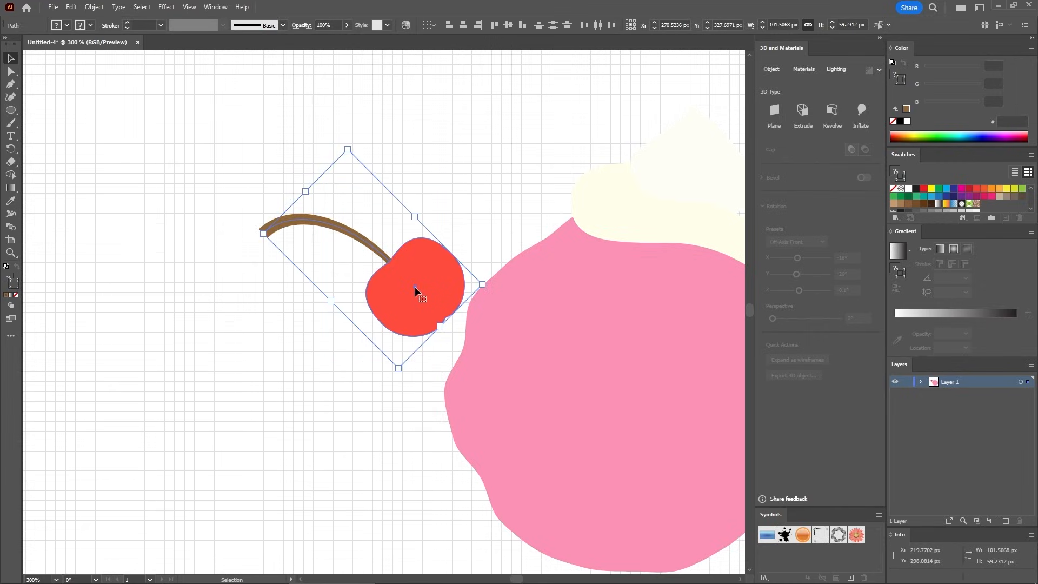
left_click_drag(402, 306, 617, 142)
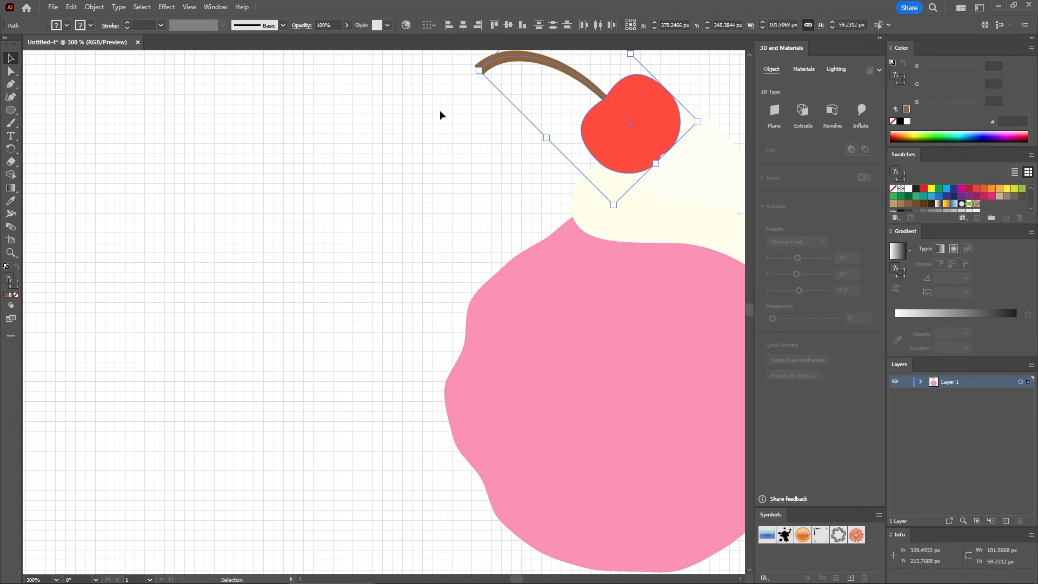
- Group the cherry, stem, whipped cream and pink ball into one object
left_click_drag(432, 59, 680, 352)
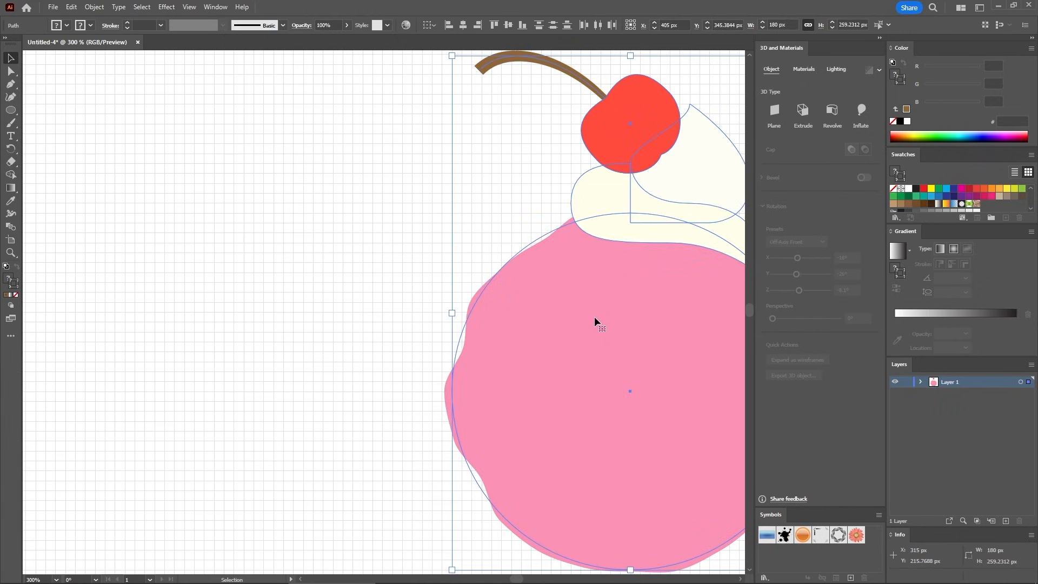
key("ctrl+minus")
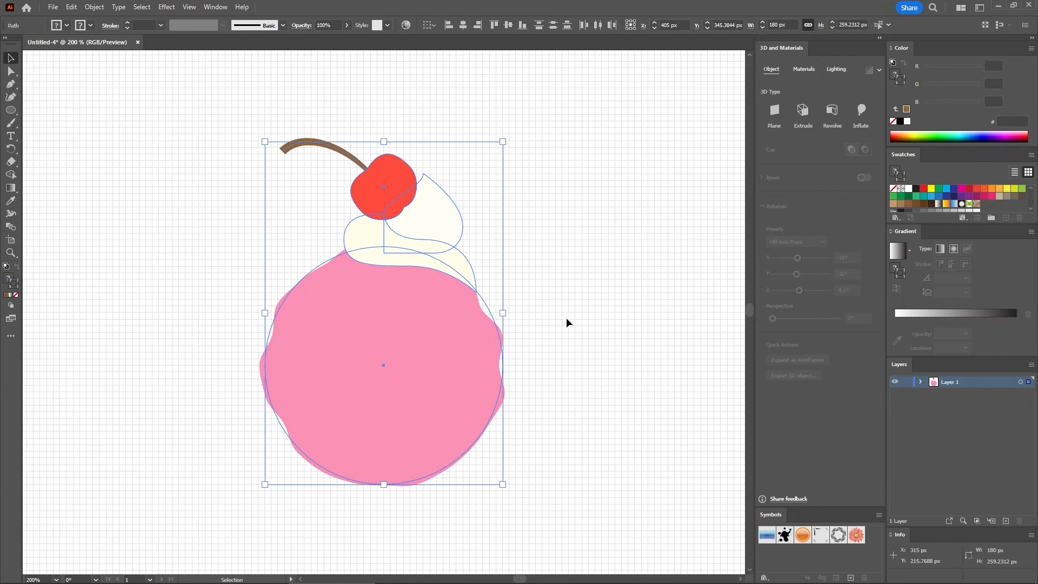
key("ctrl+g")
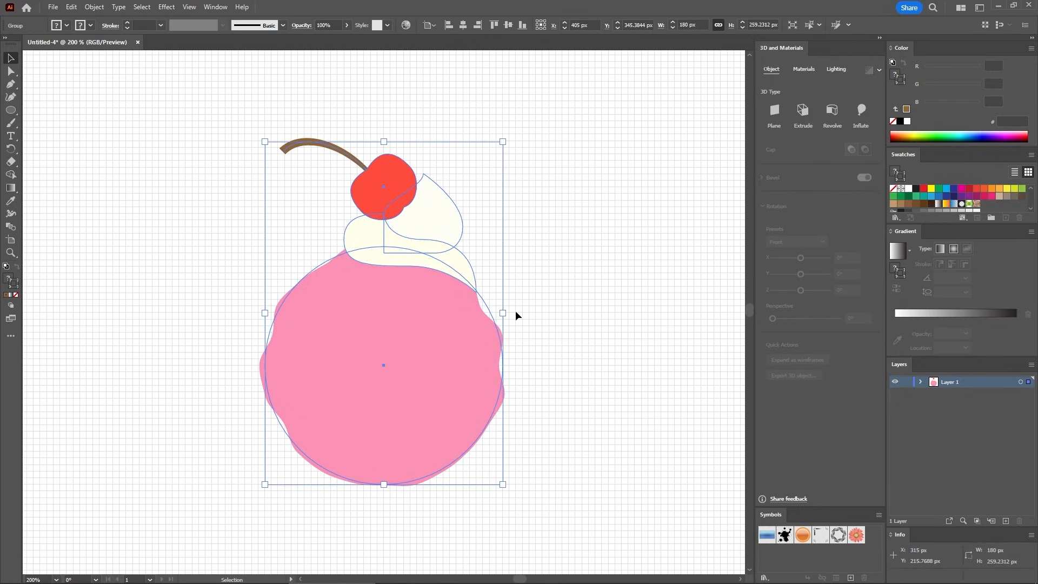
- Apply the Inflate 3D effect to the dessert group and set its depth to 4.4 px
left_click(921, 382)
left_click(864, 112)
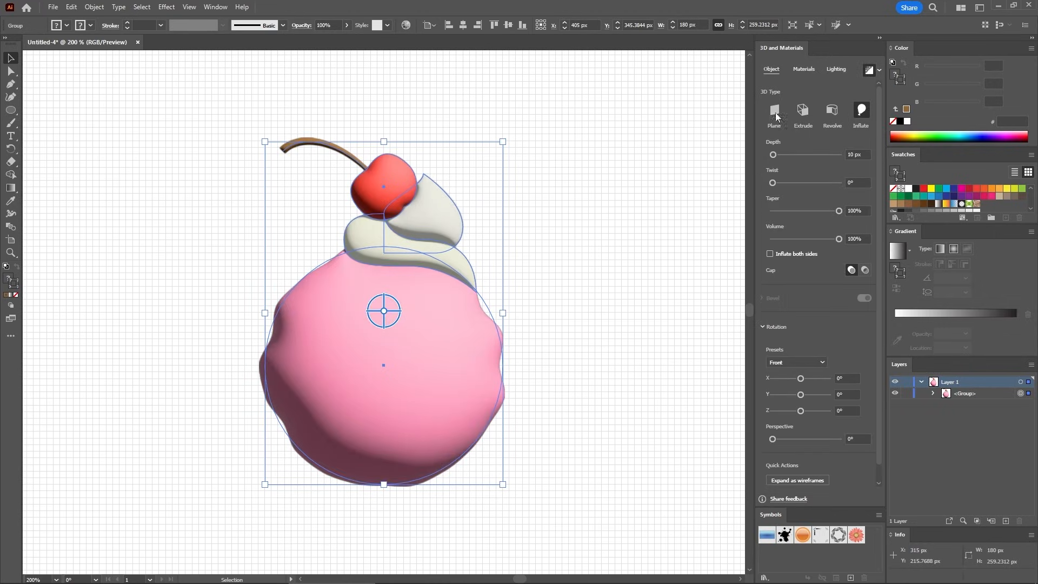
left_click(865, 154)
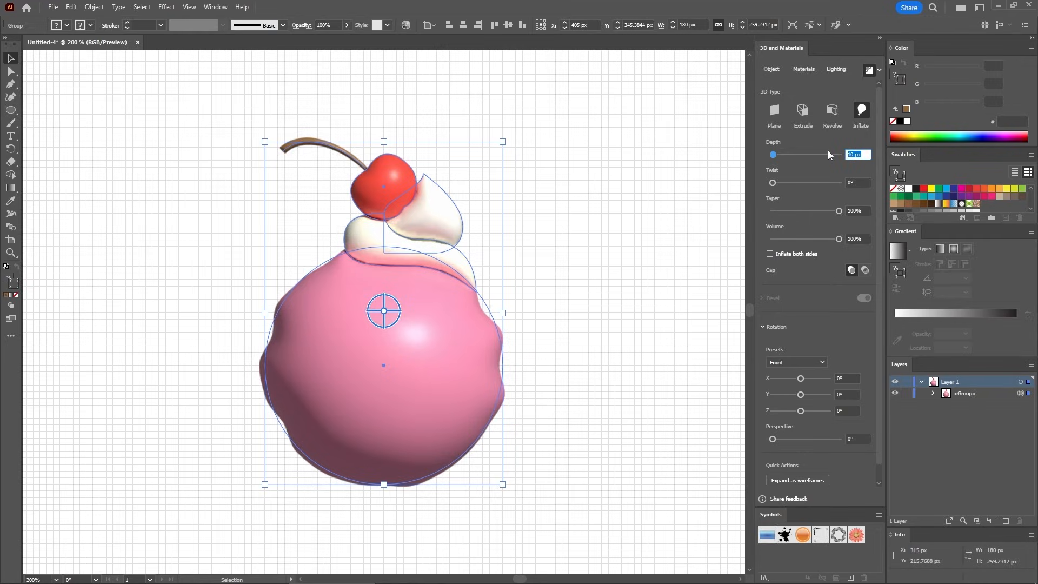
type("4.4")
key("Return")
- Set the roughness of the group's default 3D material to 0.2
left_click(811, 71)
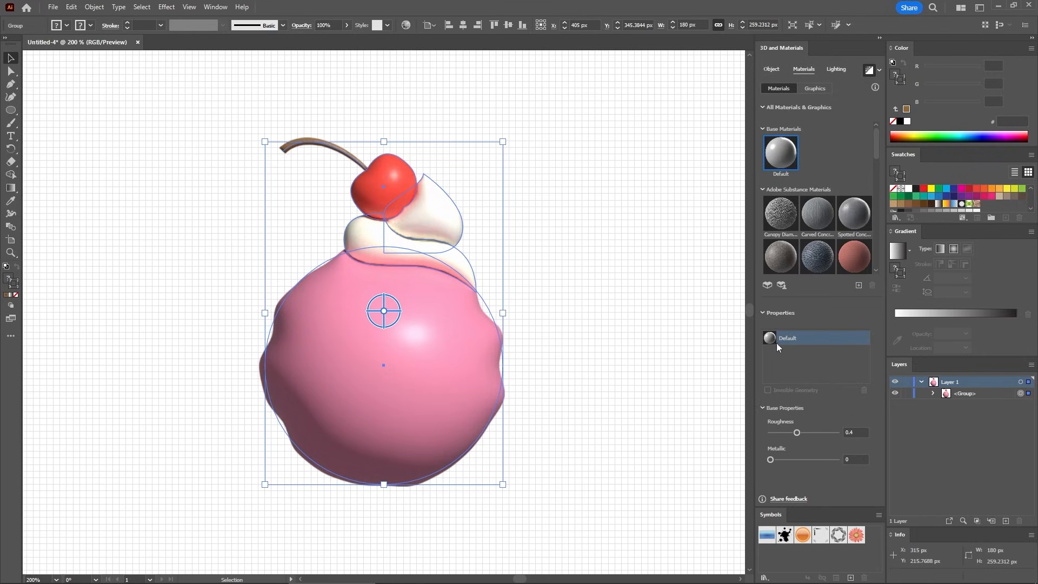
left_click(851, 432)
type("0.2")
key("Return")
- Set the 3D light's intensity to 65% and its rotation to 150°
left_click(837, 70)
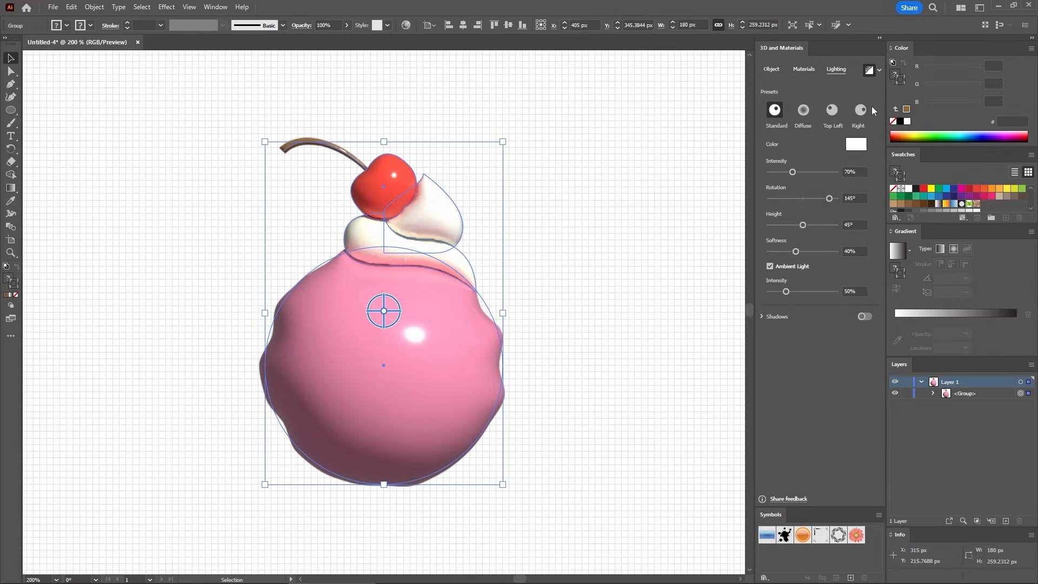
left_click(859, 176)
type("65")
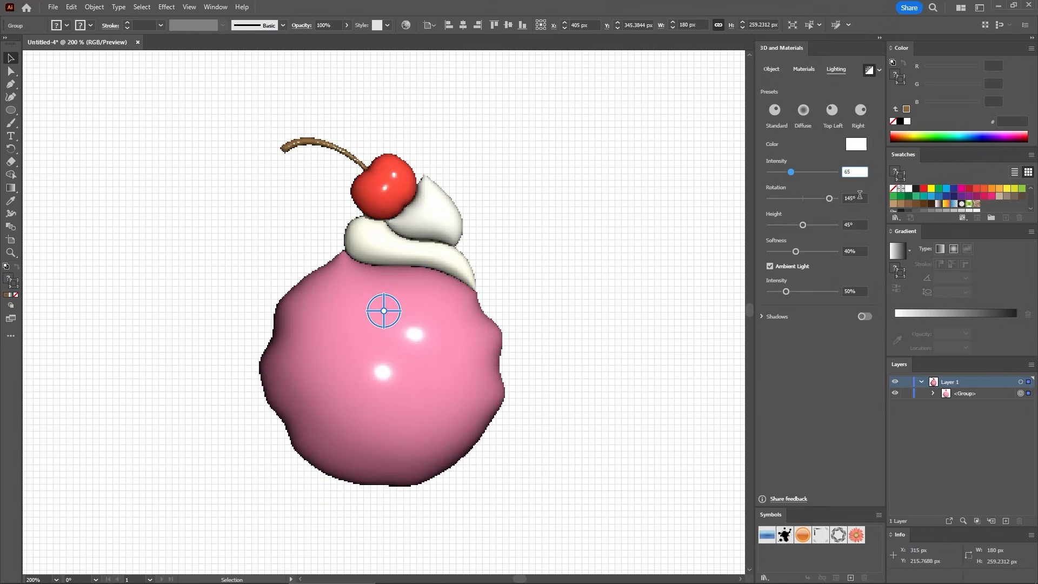
key("Tab")
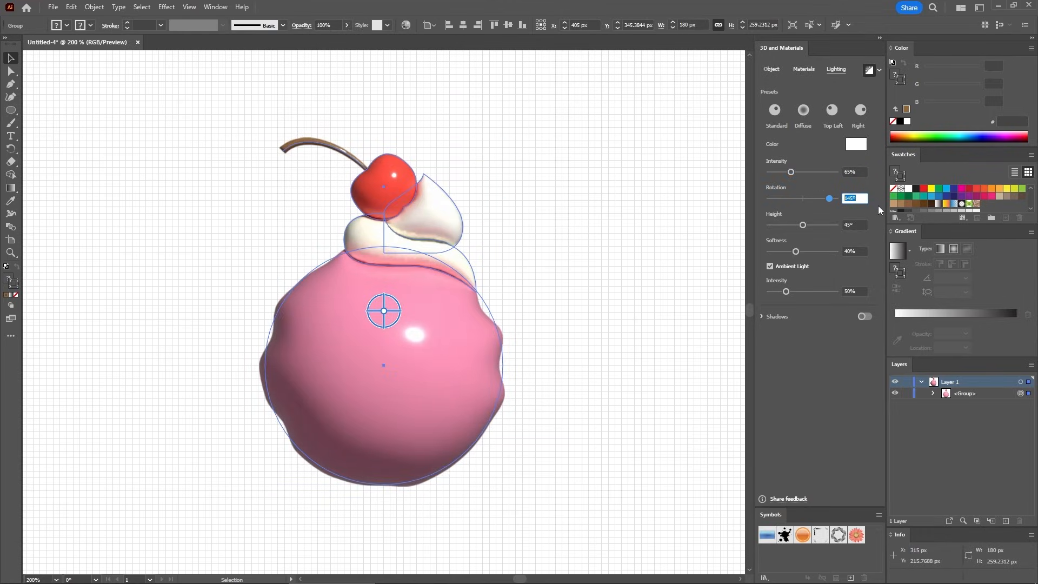
type("150")
key("Return")
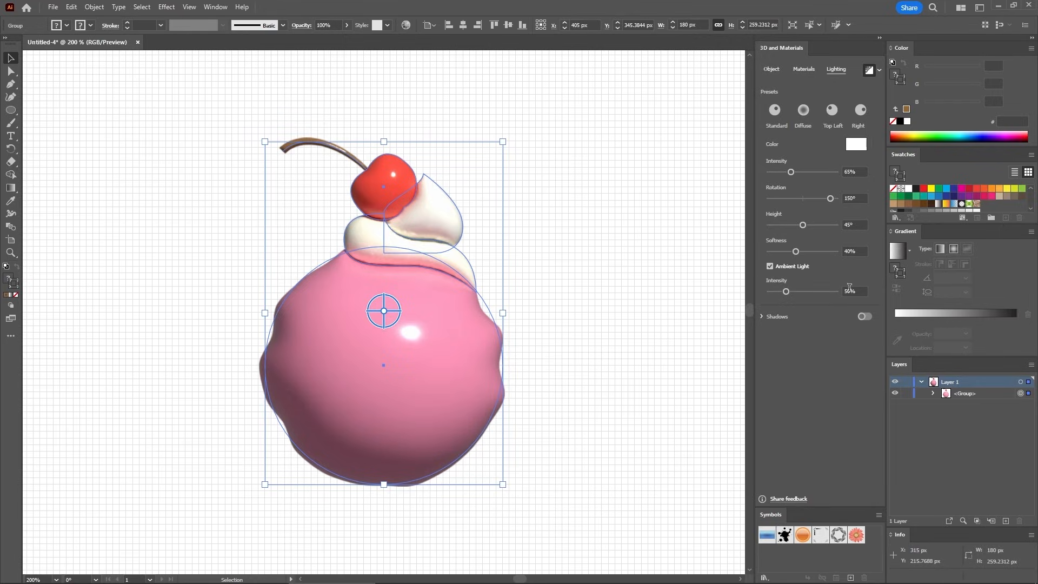
- Set the ambient light intensity to 150% and deselect the dessert
left_click_drag(847, 292, 827, 295)
type("10")
type("15")
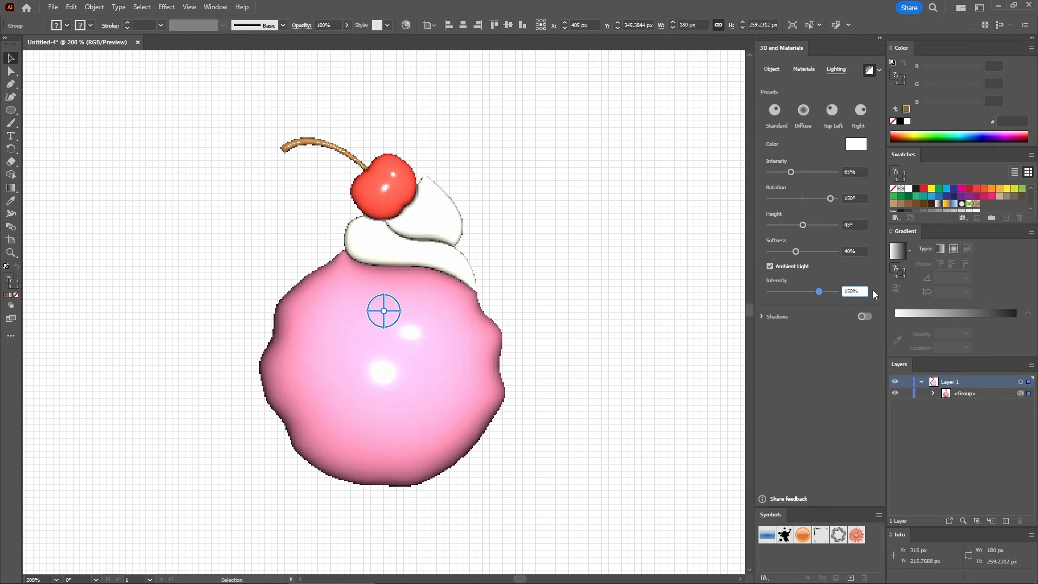
key("Return")
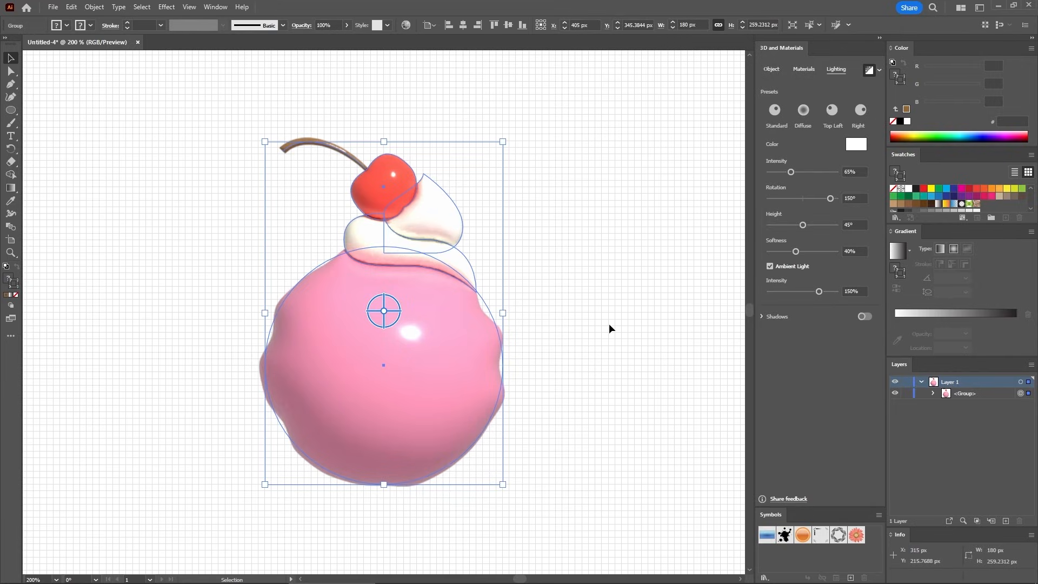
left_click(574, 257)
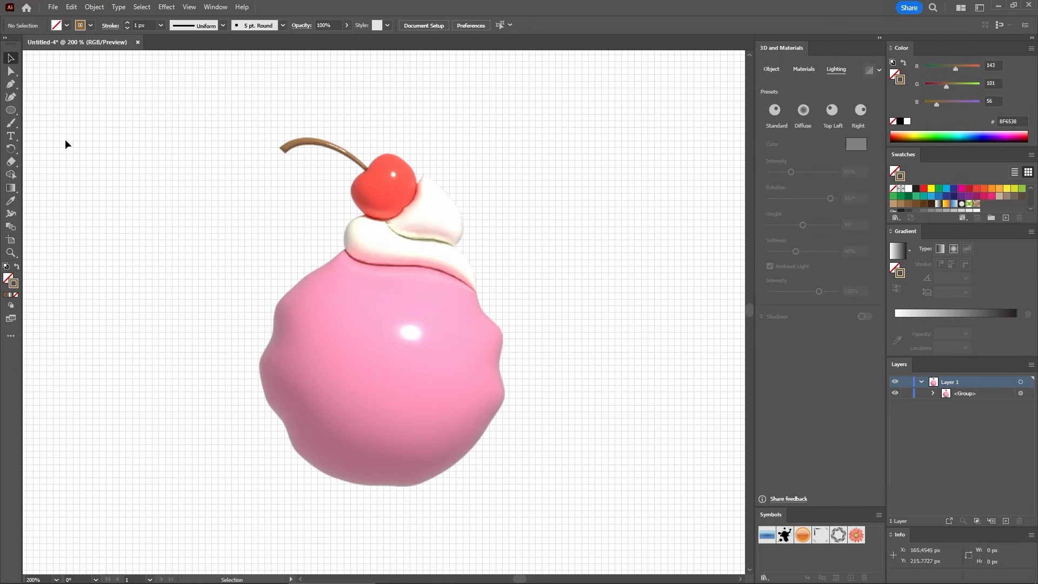
- Create a 7 px horizontal line at 0° with the Line Segment tool in the empty area left of the whipped cream
left_click(10, 110)
left_click(47, 161)
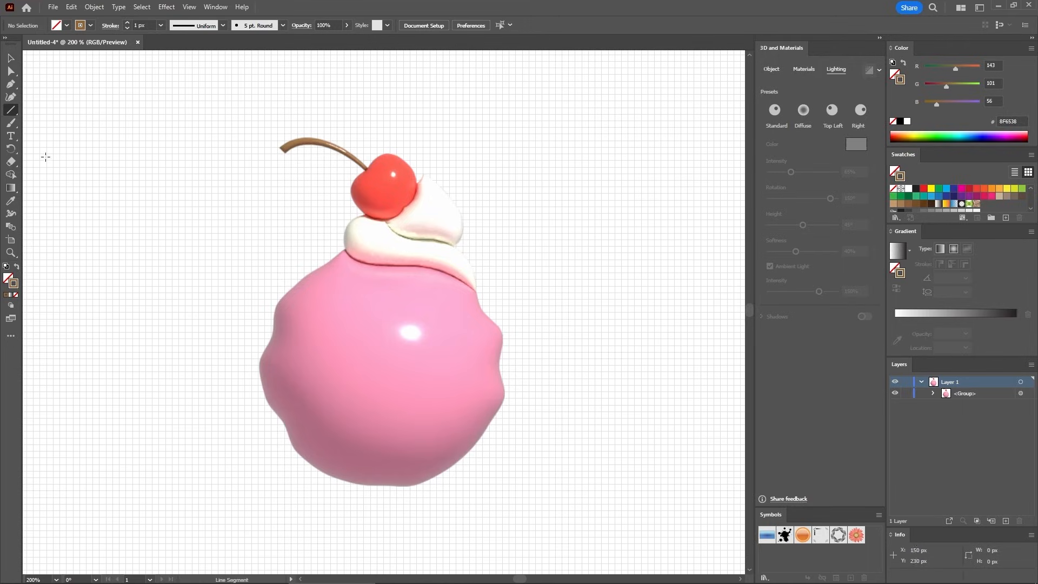
left_click(281, 244)
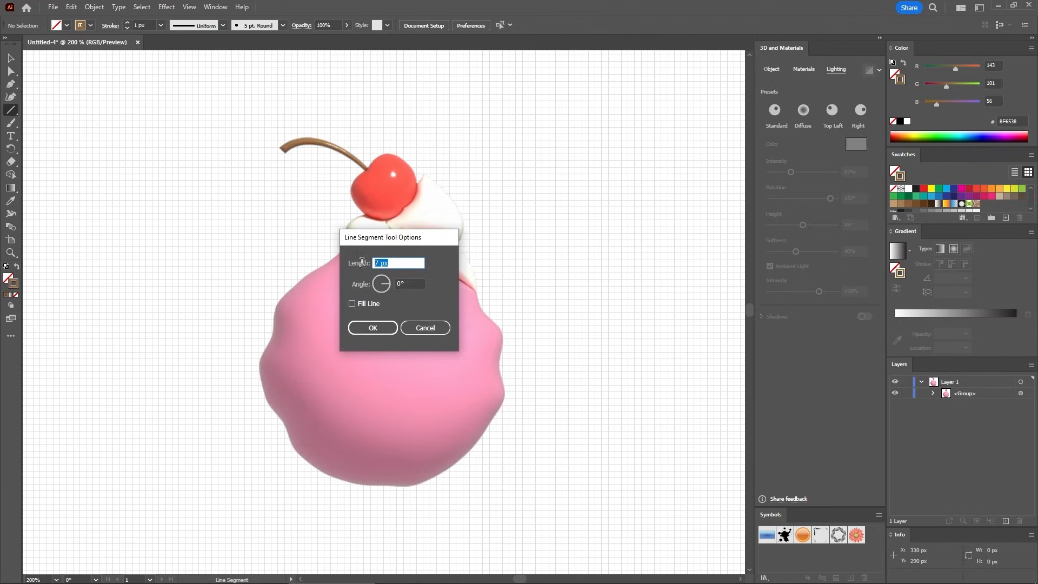
left_click(414, 283)
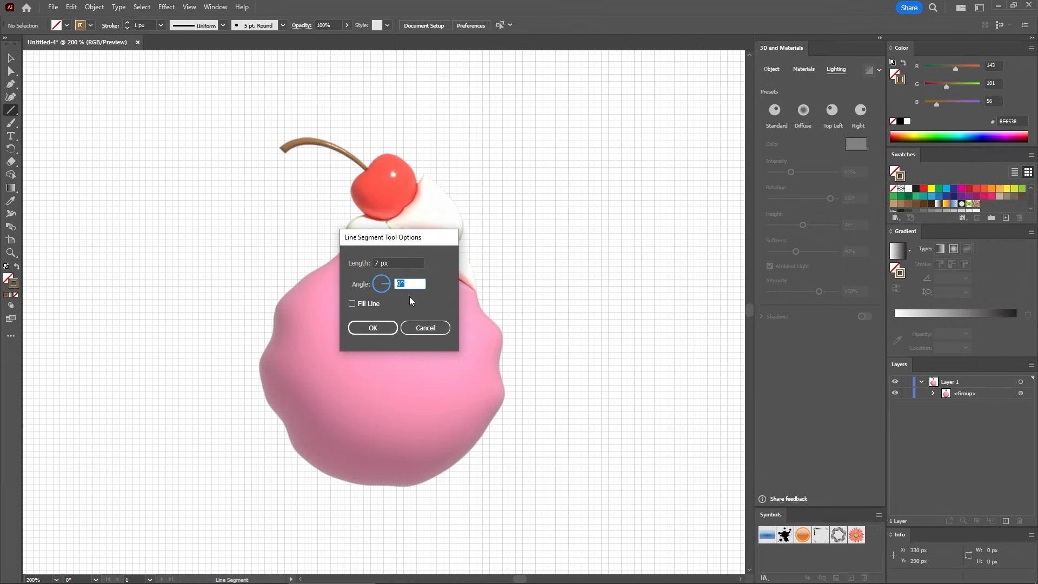
left_click(373, 328)
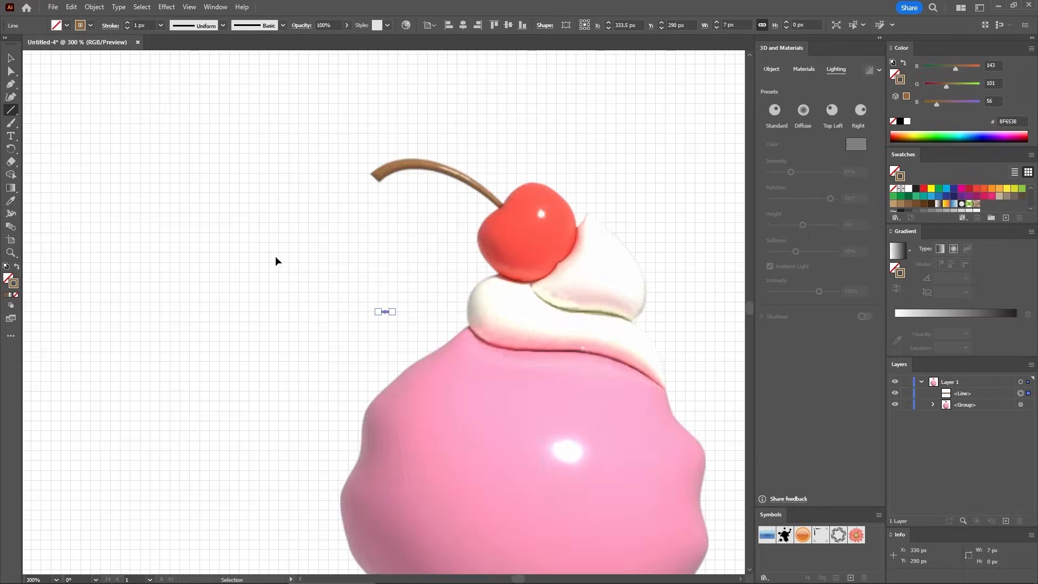
key("ctrl+equal")
key("ctrl+equal")
key("ctrl+equal")
key("ctrl+equal")
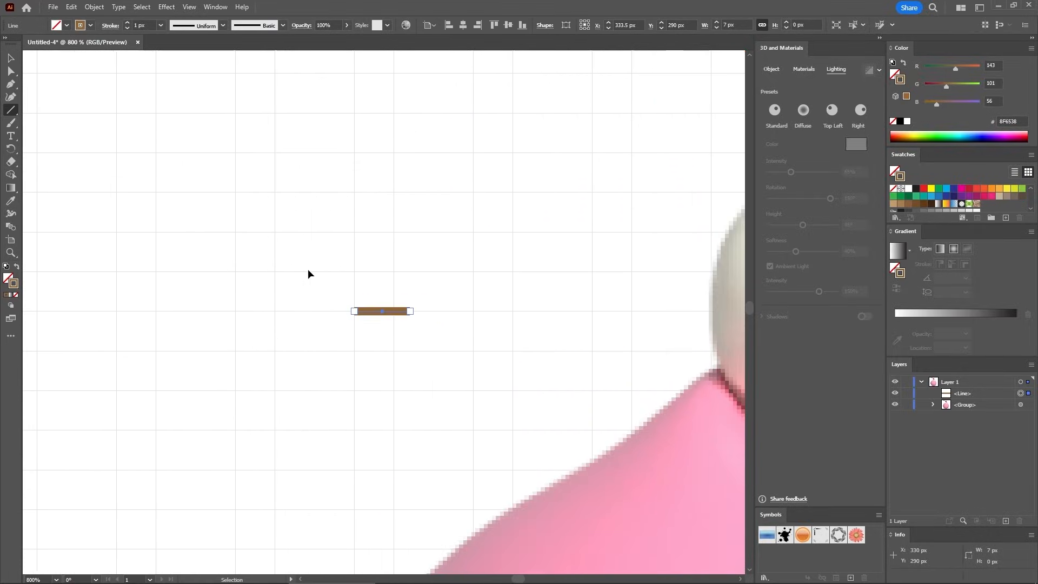
- Set the small horizontal line's stroke weight to 4 px
key("ctrl+equal")
key("ctrl+equal")
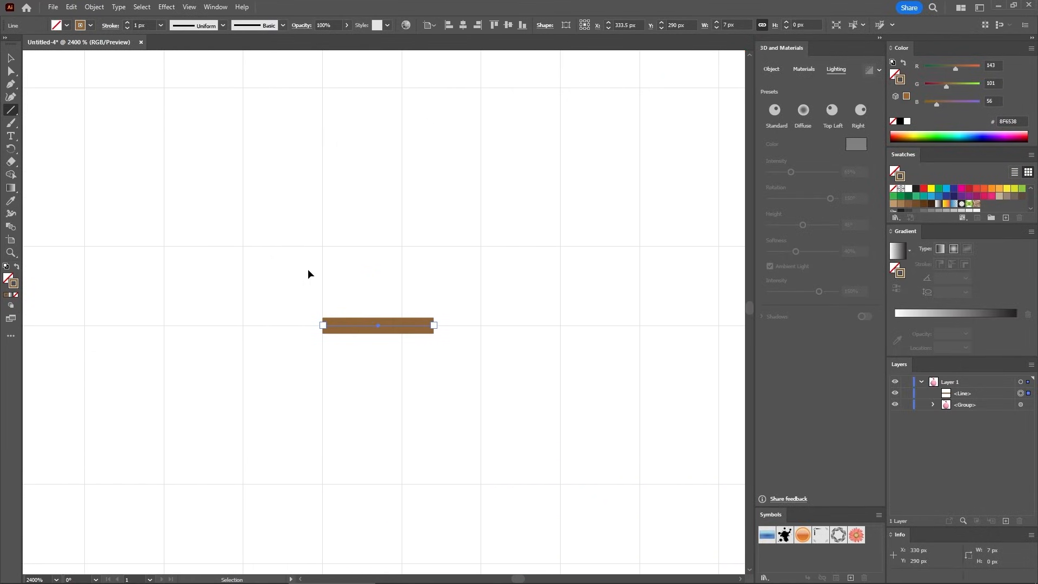
left_click(144, 26)
type("4")
key("Return")
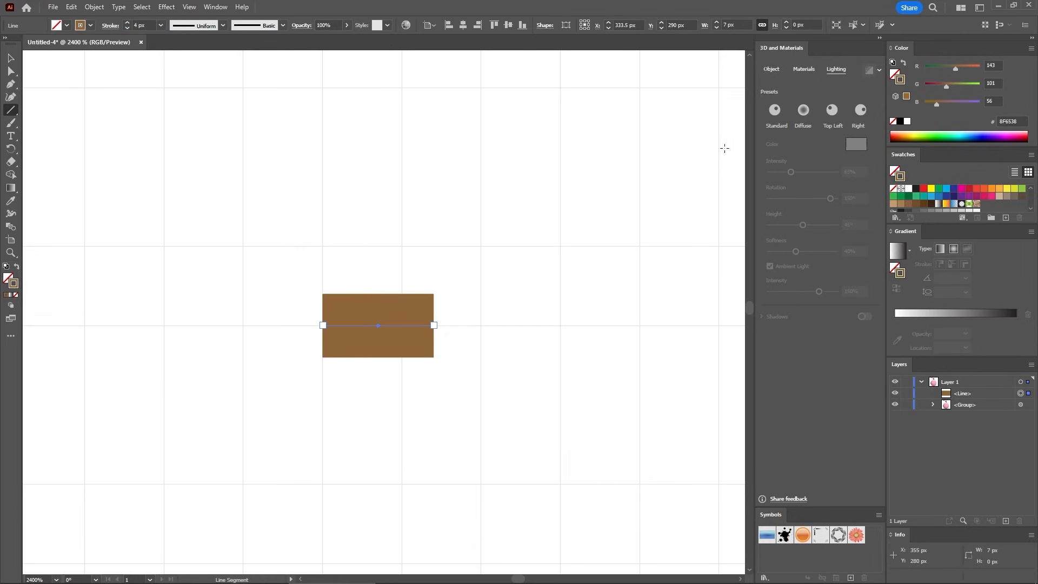
- Change the line's stroke colour to red, RGB 233, 53, 66
left_click(995, 65)
type("233")
key("Tab")
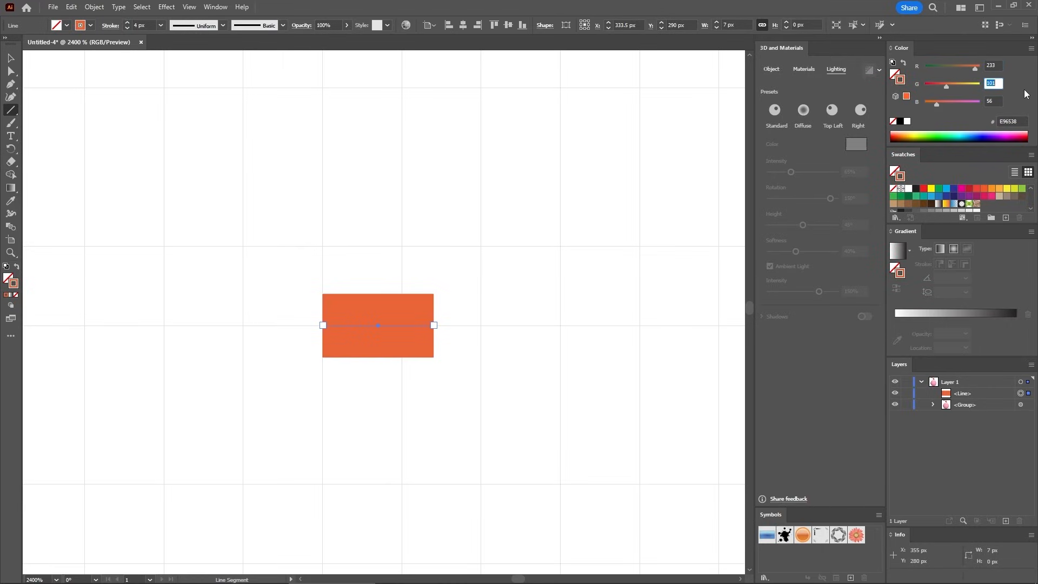
type("53")
key("Tab")
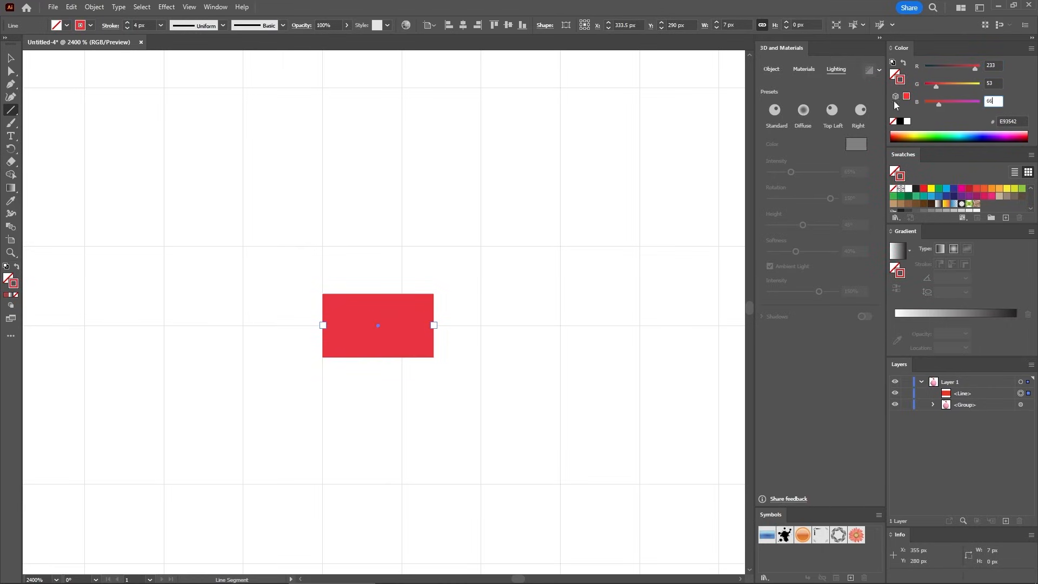
type("66")
- Give the red line round caps to form a sprinkle
left_click(111, 26)
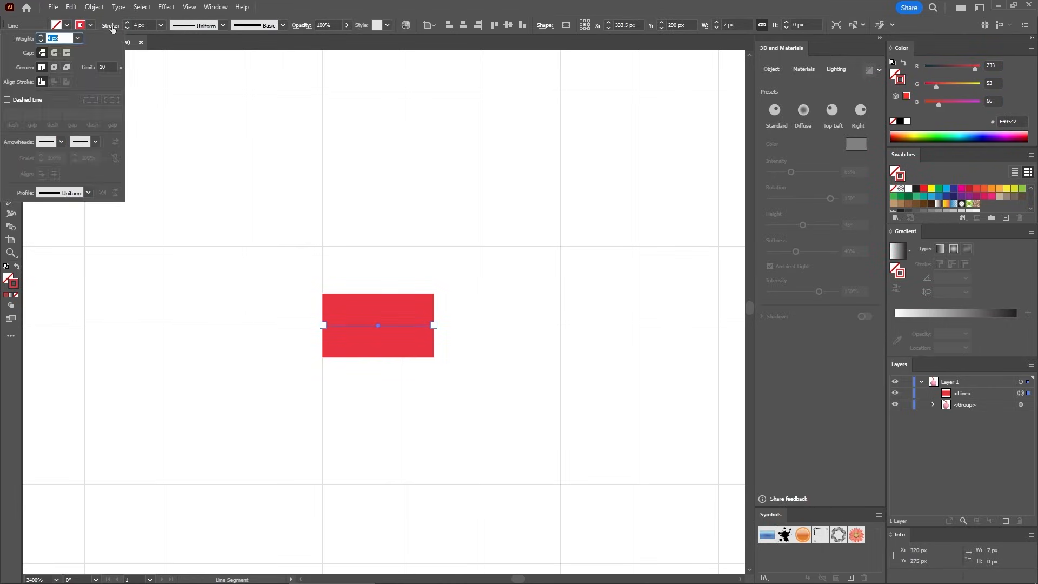
left_click(55, 53)
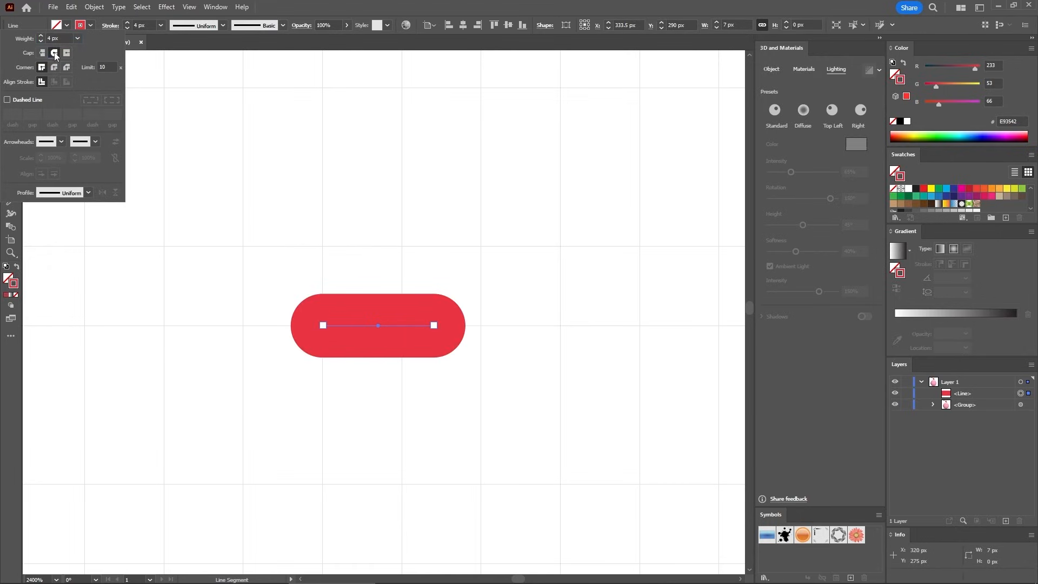
left_click(168, 47)
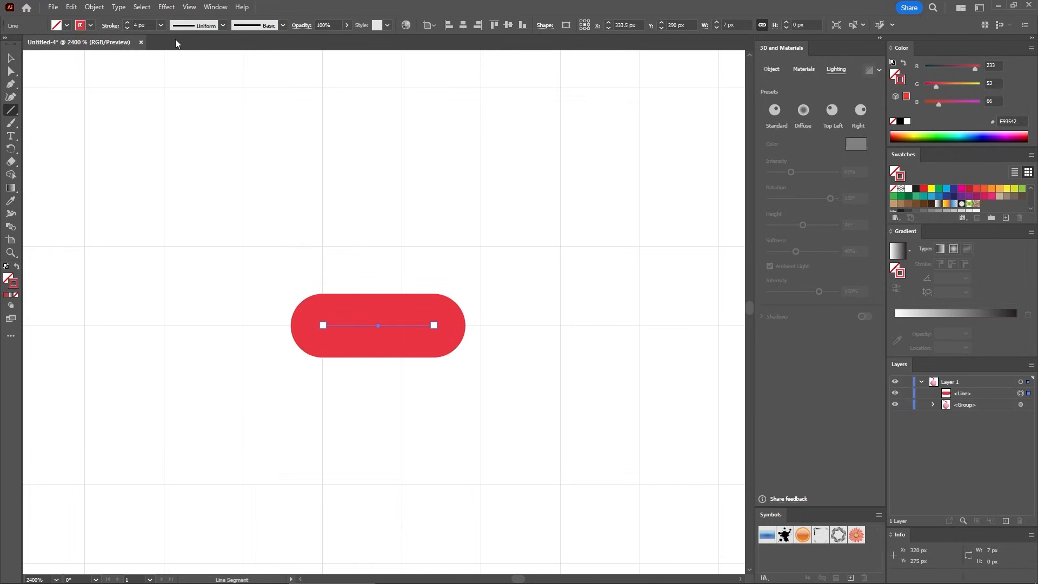
- Turn off Snap to Grid and duplicate the red sprinkle into four copies spread around the original
left_click(189, 7)
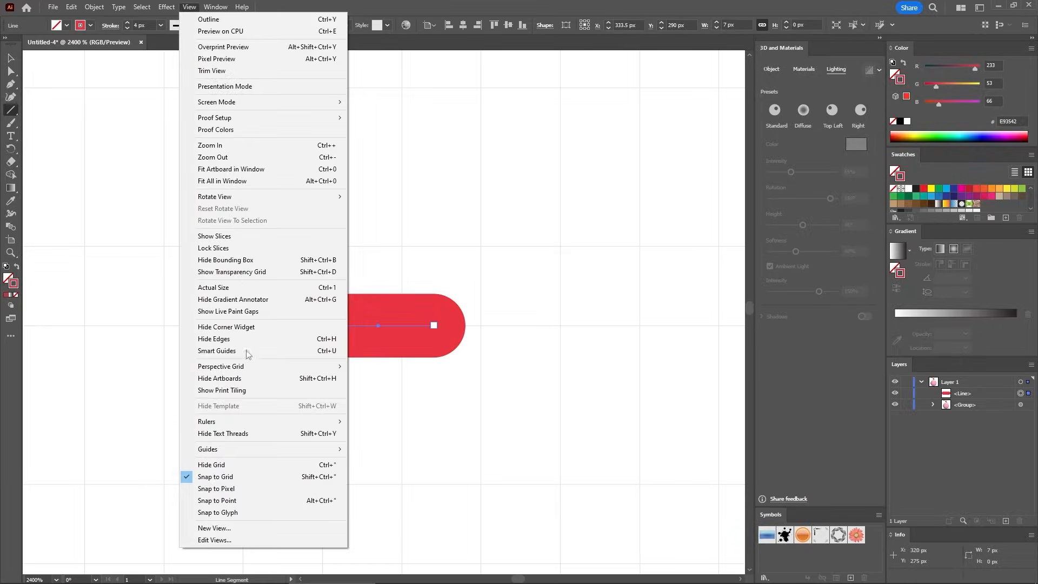
left_click(244, 478)
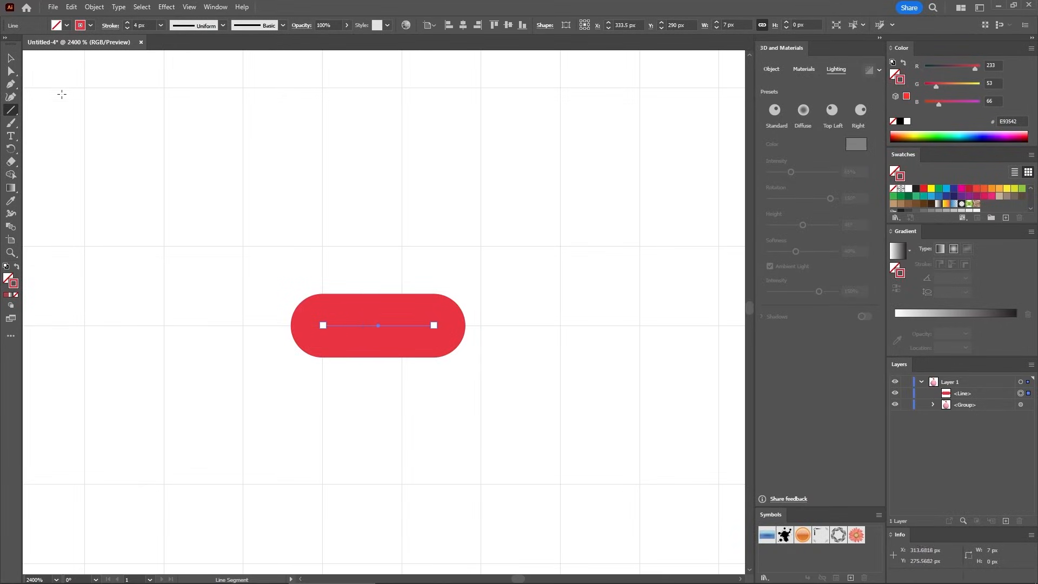
left_click(11, 58)
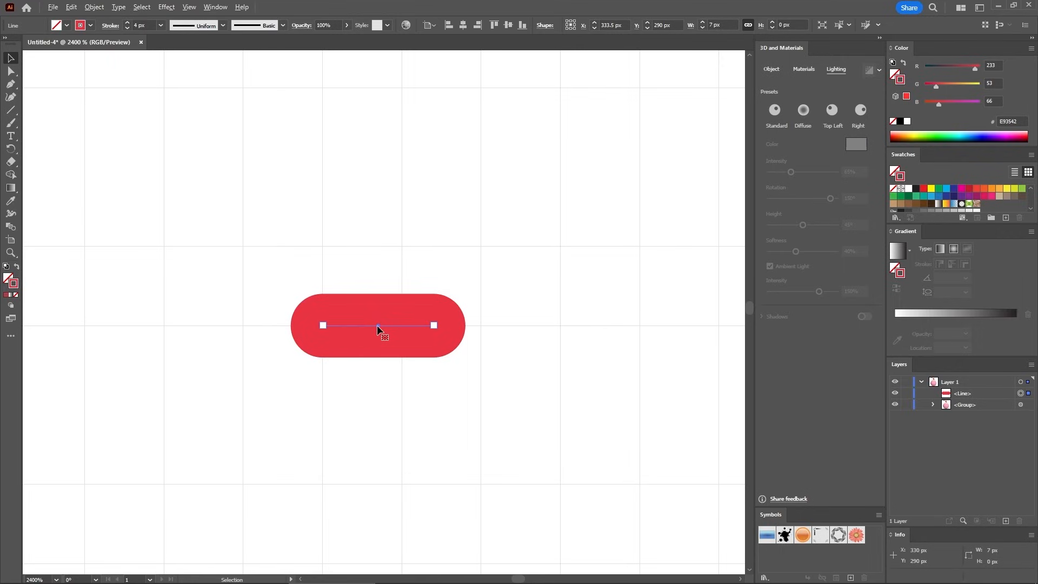
mouse_move(377, 326)
left_mouse_down("alt")
mouse_move(242, 217)
mouse_move(547, 222)
mouse_move(545, 254)
mouse_move(589, 401)
mouse_move(242, 416)
left_mouse_up("alt")
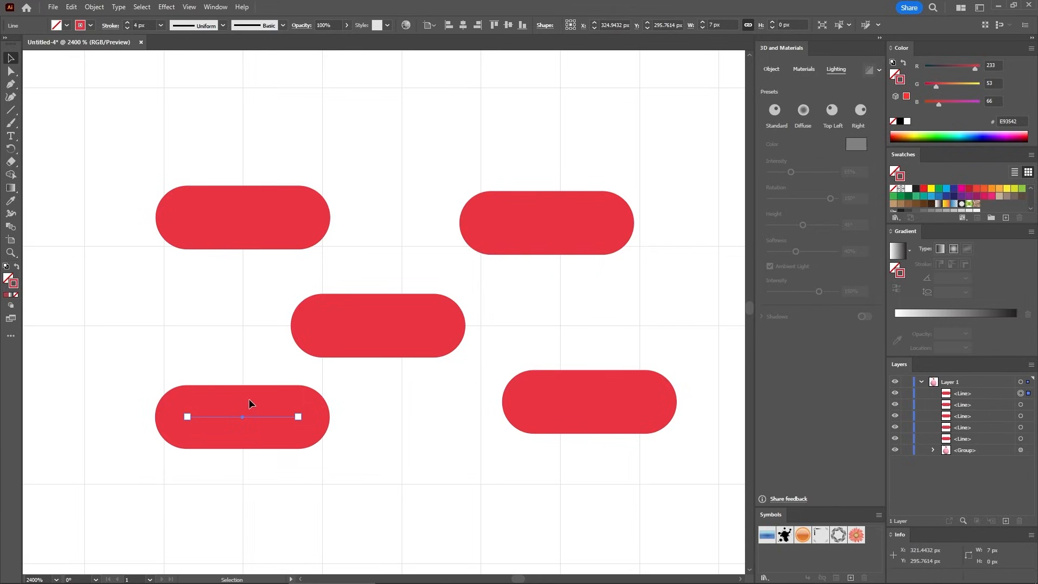
- Recolour the lower-left sprinkle's stroke yellow and the lower-right sprinkle's stroke blue using swatches
left_click(1010, 188)
left_click(583, 417)
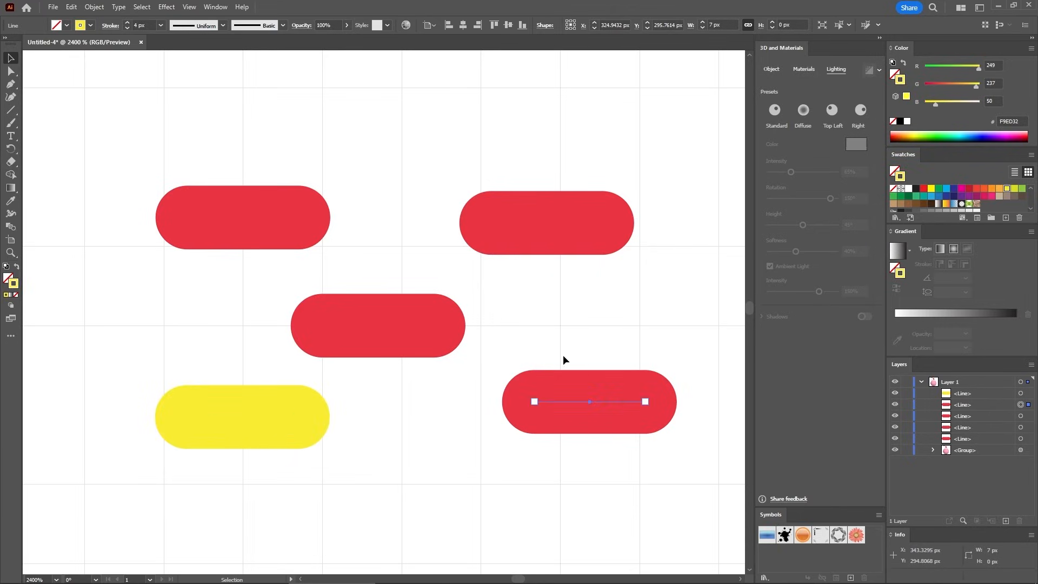
left_click(931, 196)
- Change the upper-right sprinkle's stroke colour to green, RGB 94, 182, 145
left_click(574, 217)
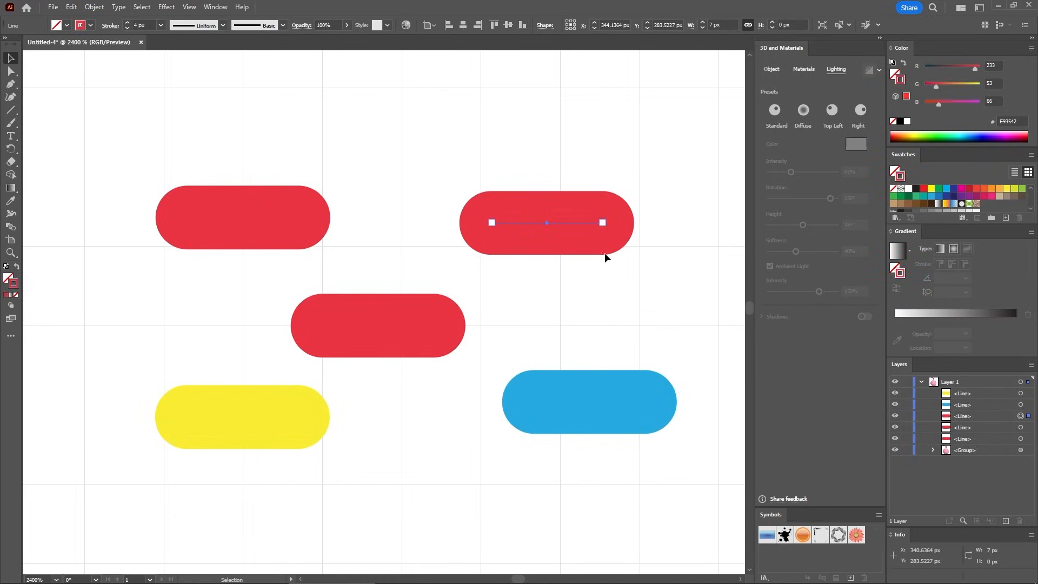
left_click(998, 65)
type("94")
key("Tab")
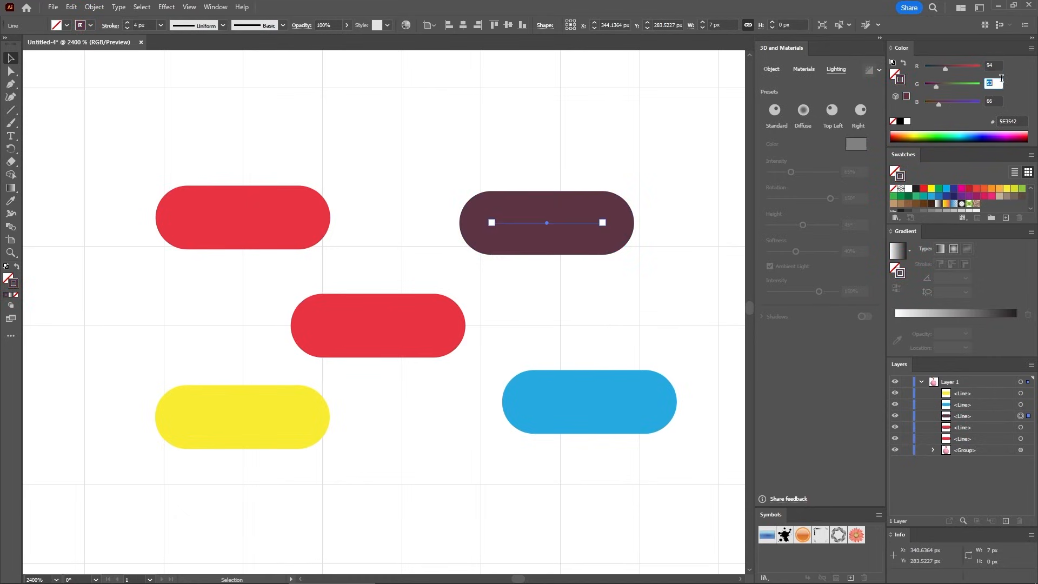
type("182")
key("Tab")
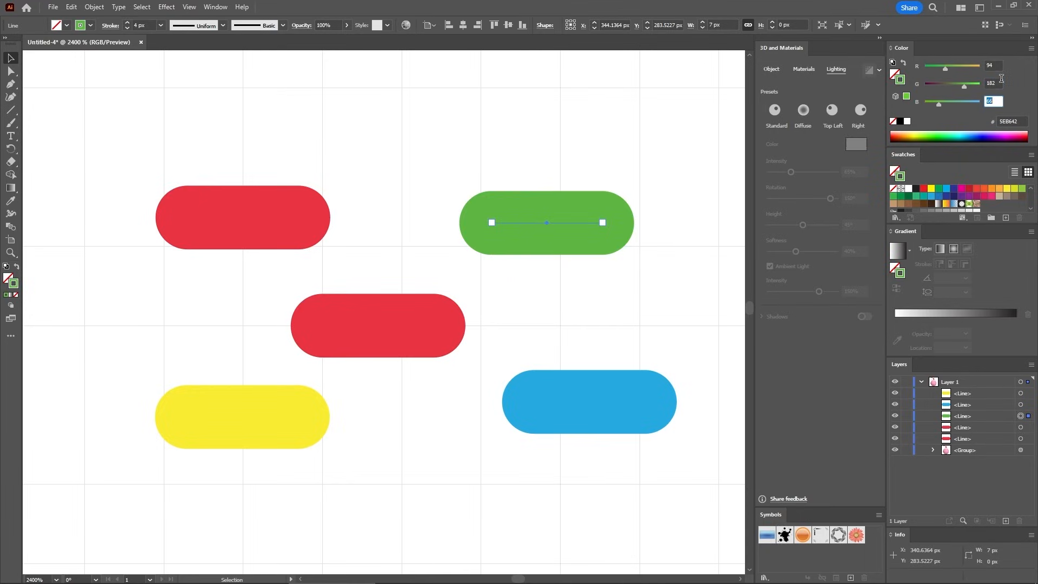
type("145")
key("Return")
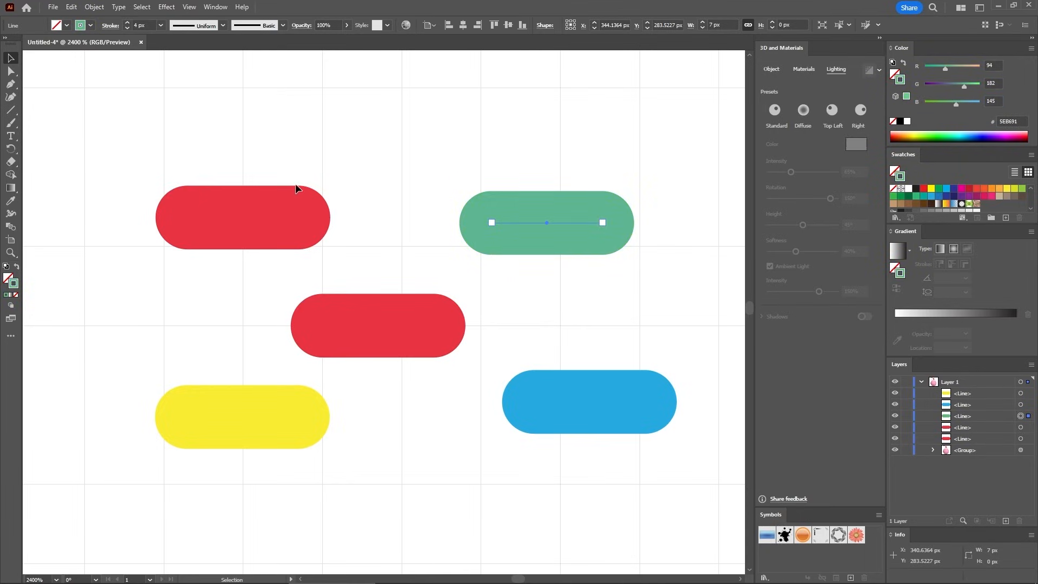
- Change the upper-left sprinkle's stroke colour to purple, RGB 110, 82, 222
left_click(263, 215)
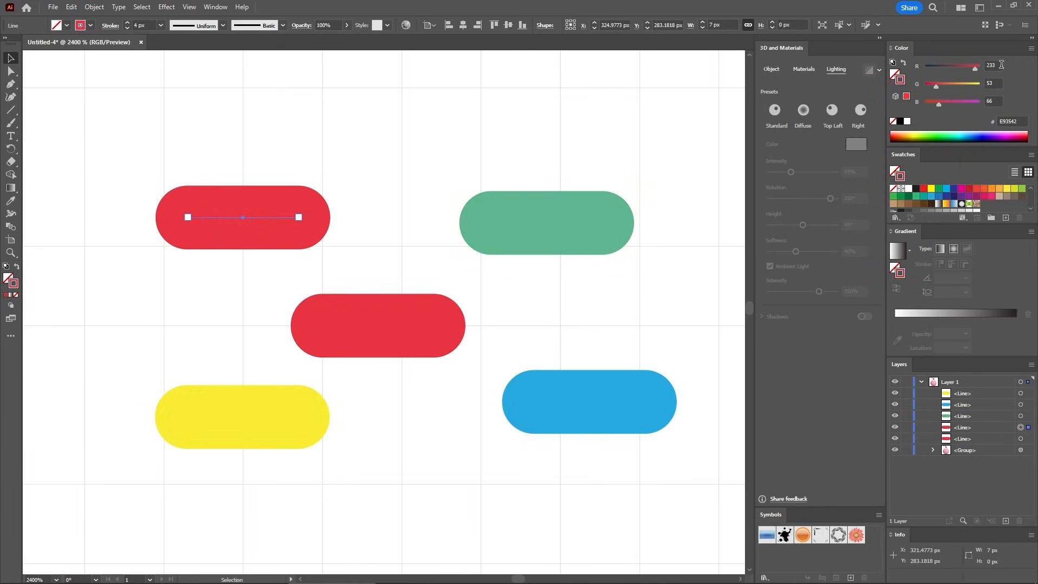
type("110")
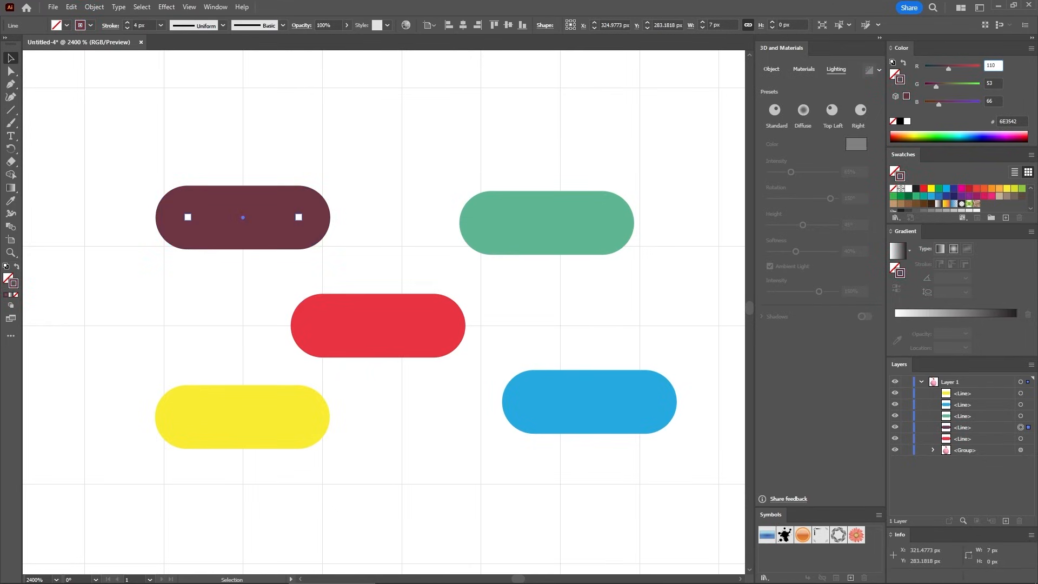
key("Tab")
type("82")
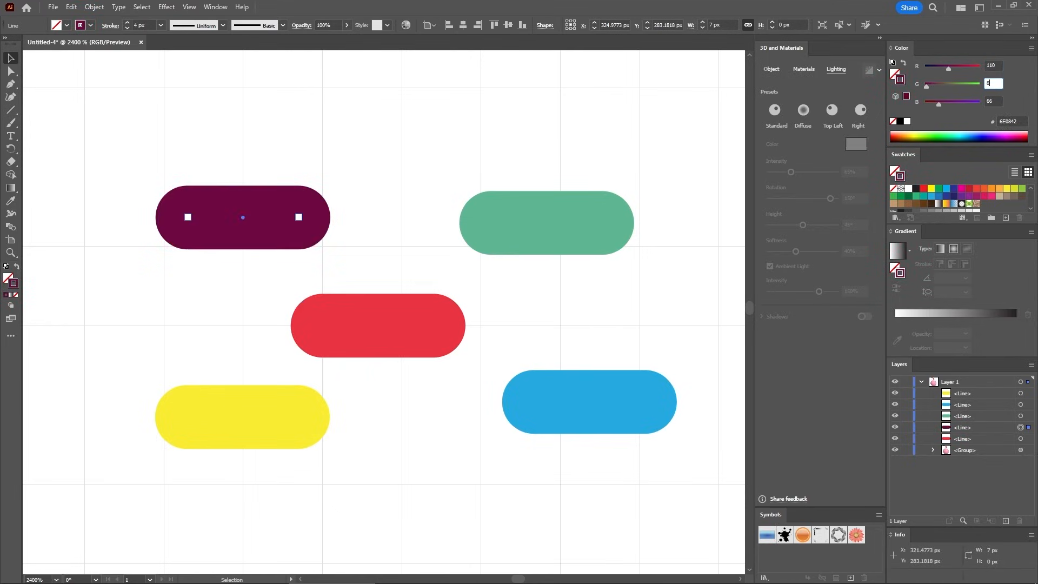
key("Tab")
type("222")
key("Return")
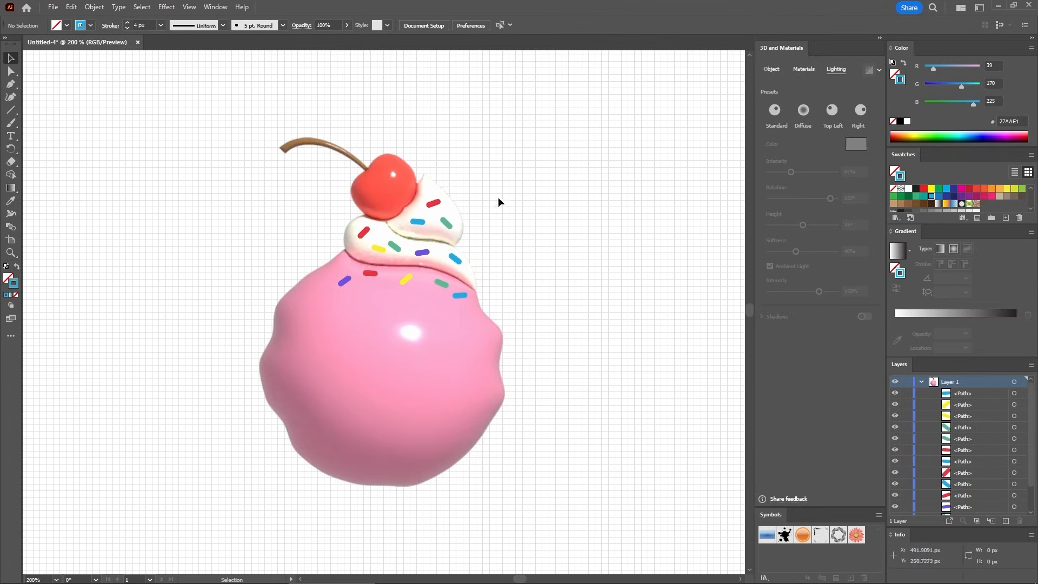
- Group all the sprinkles without the dessert, and copy the dessert group's 3D appearance onto the sprinkle group
left_click_drag(509, 172, 272, 463)
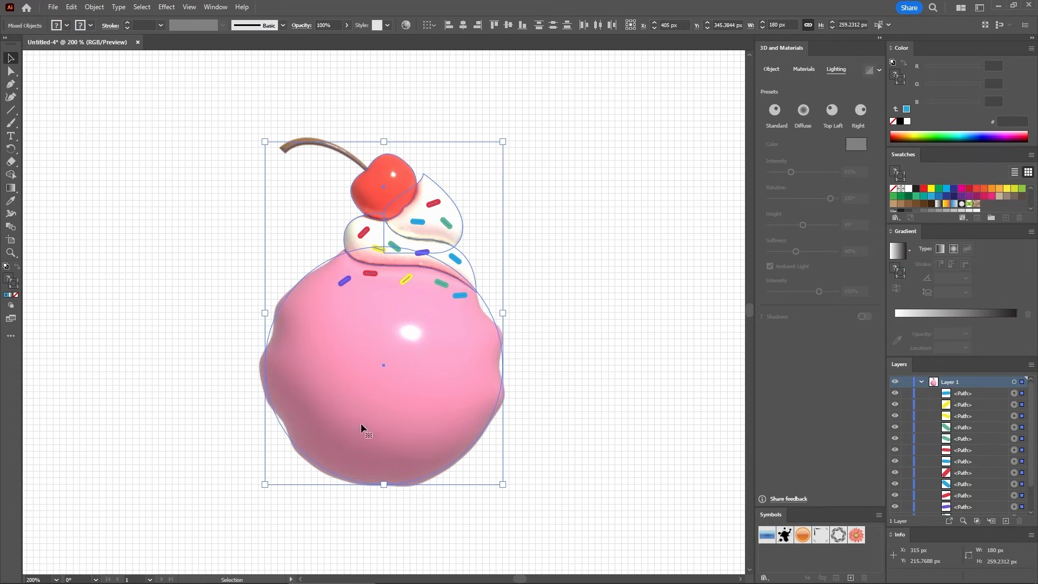
left_click(433, 362, "shift")
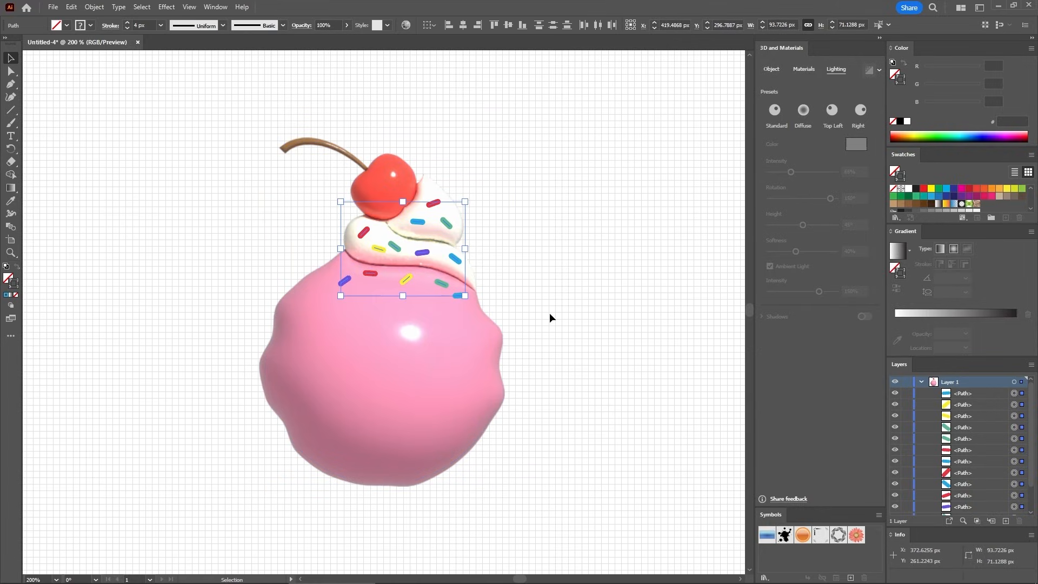
key("a")
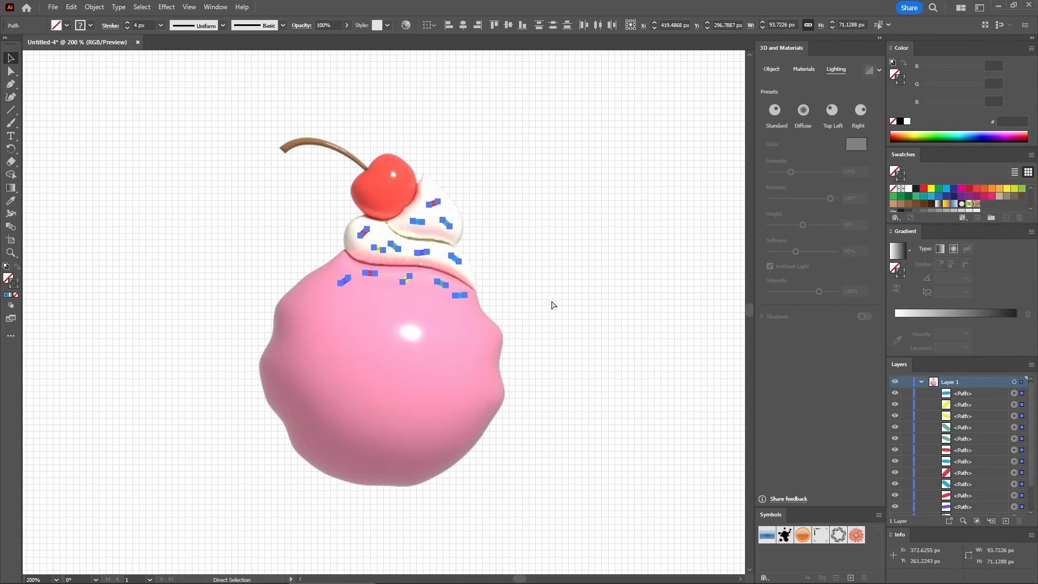
key("ctrl+g")
key("v")
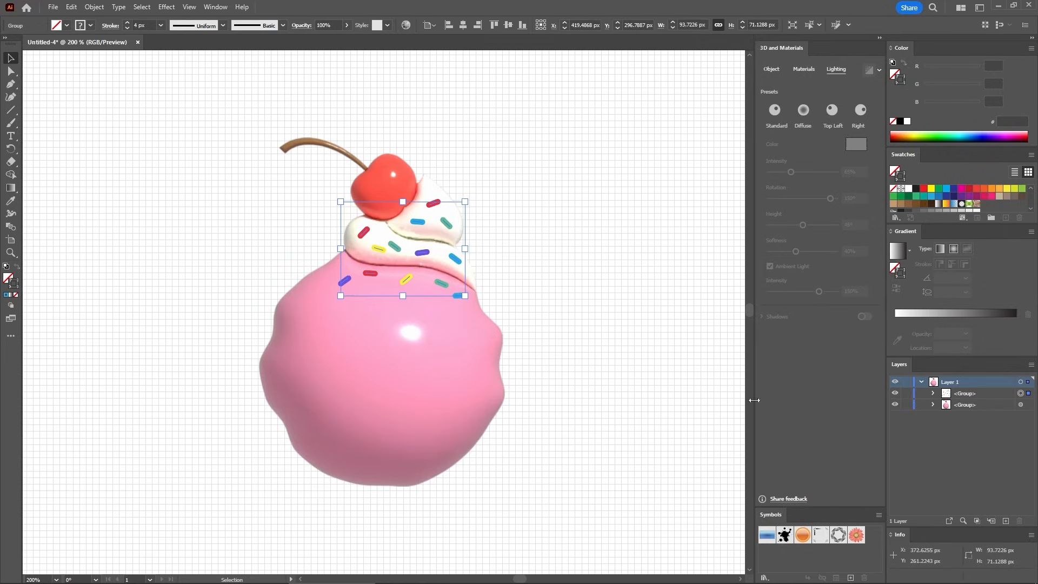
left_click(680, 388)
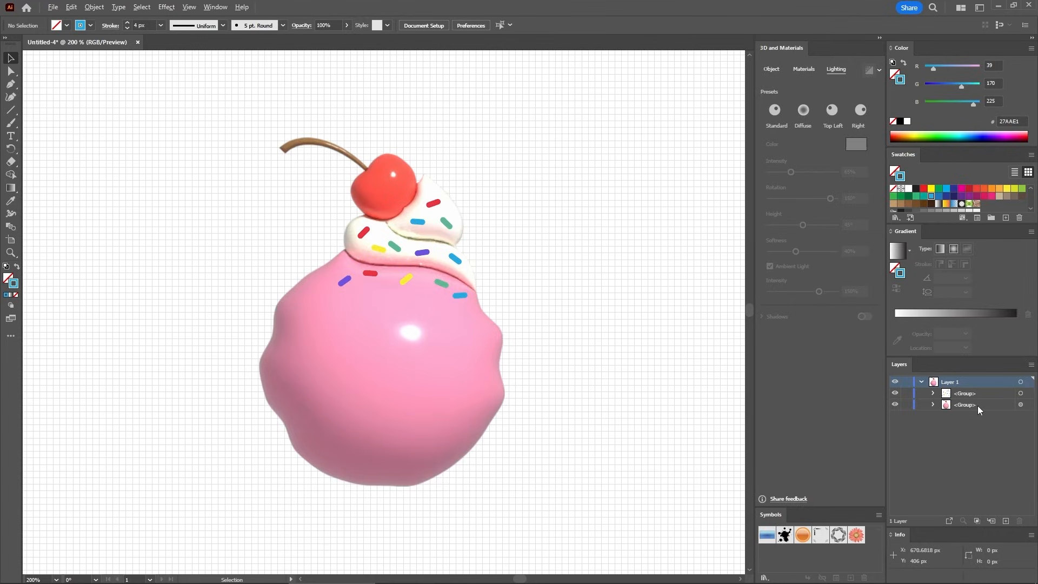
mouse_move(1021, 406)
left_mouse_down()
mouse_move(1021, 395)
mouse_move(960, 397)
mouse_move(1021, 393)
left_mouse_up()
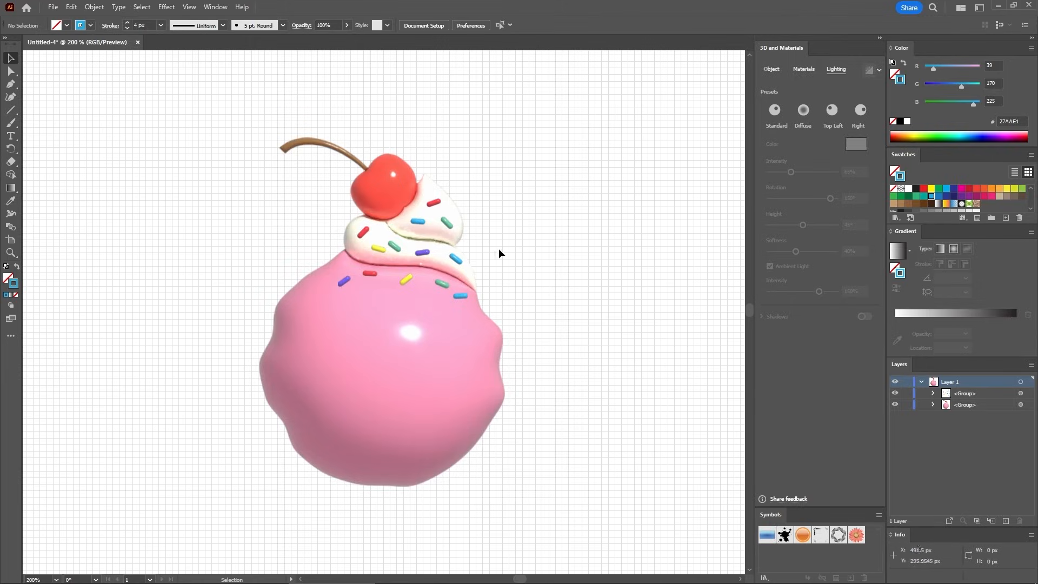
- Add a Drop Shadow effect to the sprinkle group and set its colour to RGB 187, 172, 172
left_click(448, 223)
left_click(169, 7)
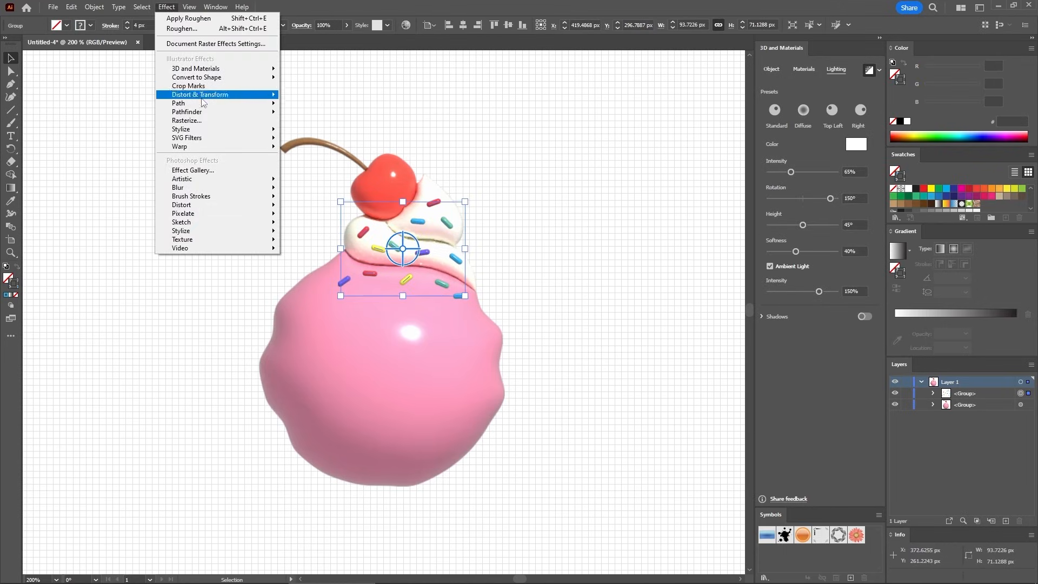
mouse_move(219, 130)
left_click(333, 132)
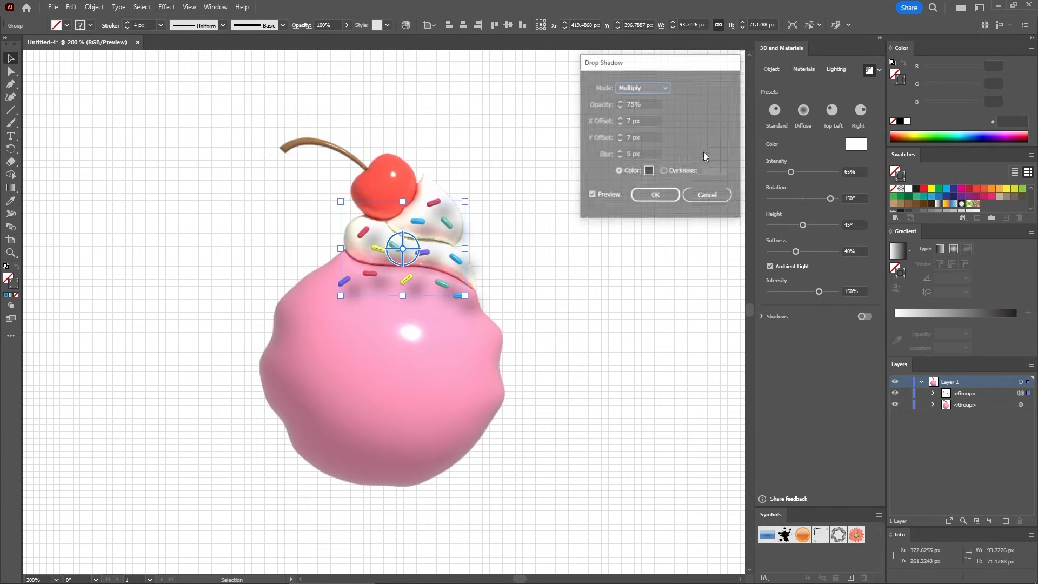
left_click(649, 172)
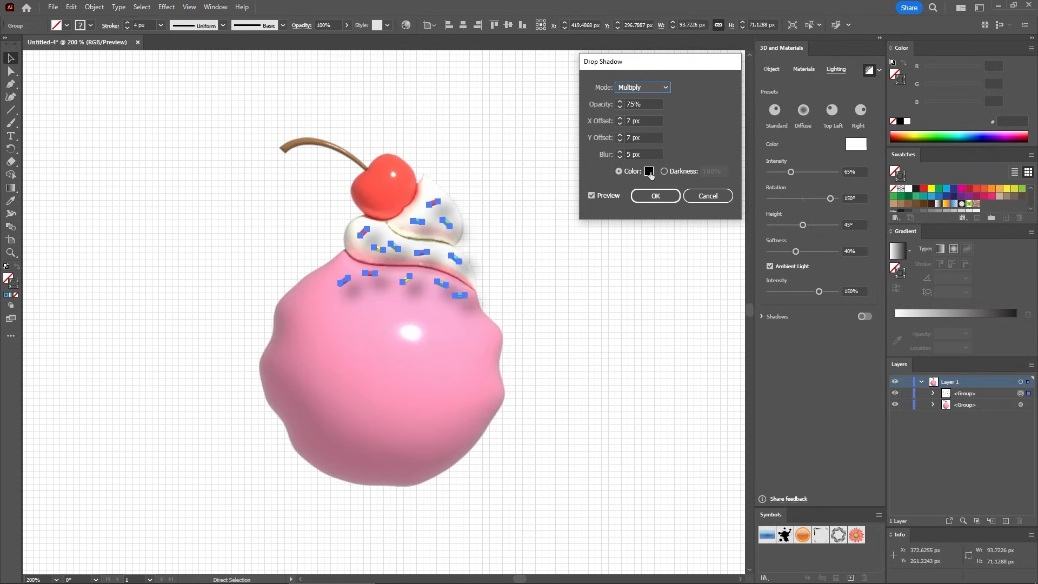
left_click(361, 299)
type("187")
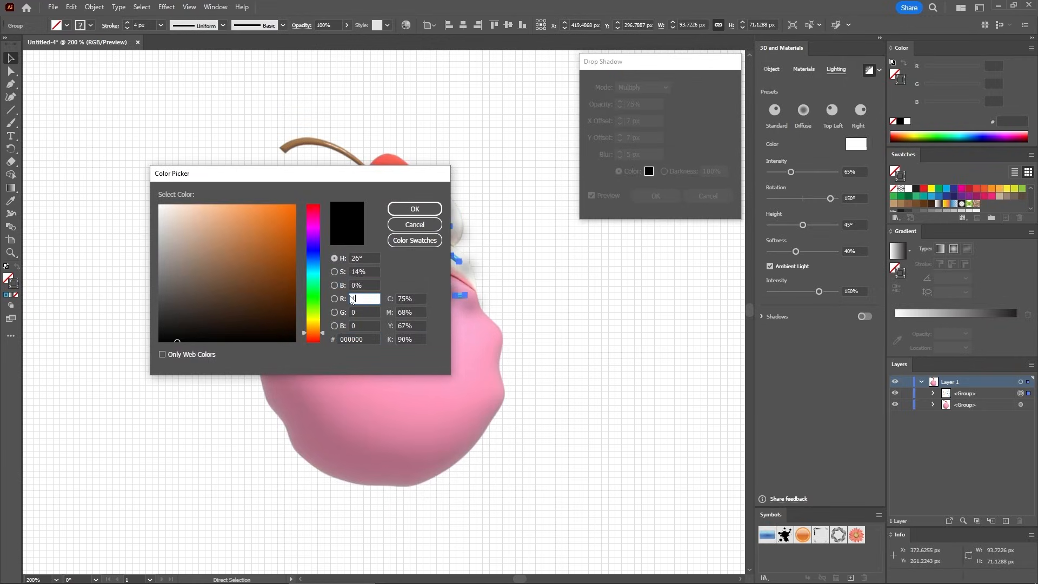
key("Tab")
type("172")
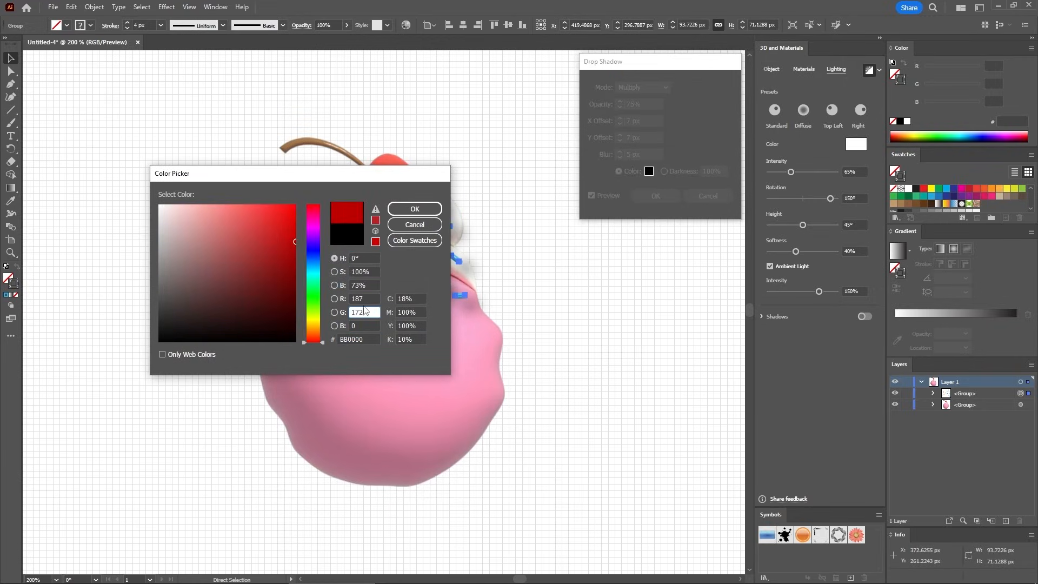
key("Tab")
type("172")
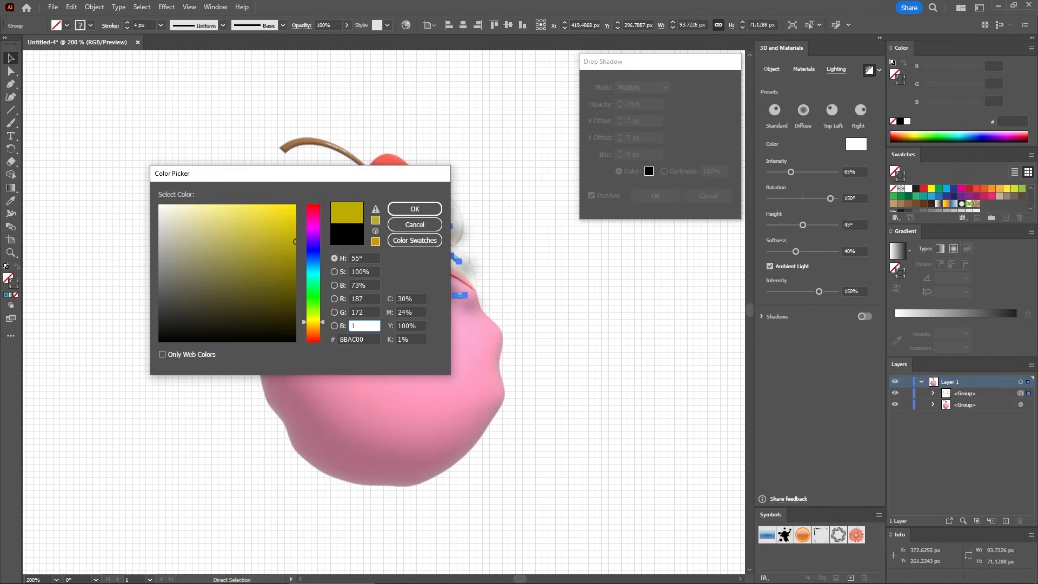
key("Return")
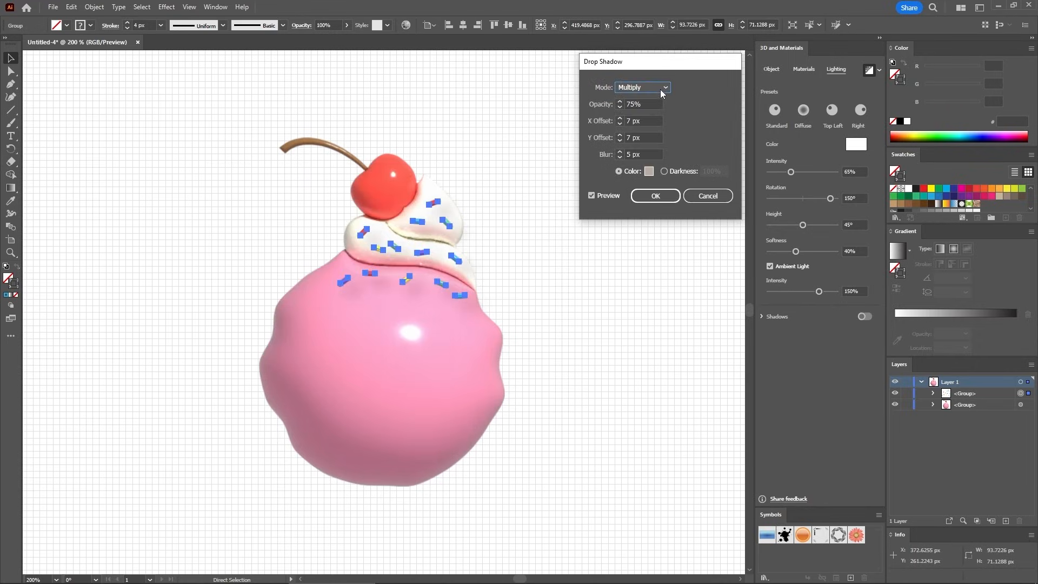
- Set the sprinkle drop shadow's blending mode to Normal and its opacity to 50%
left_click(660, 89)
left_click(650, 101)
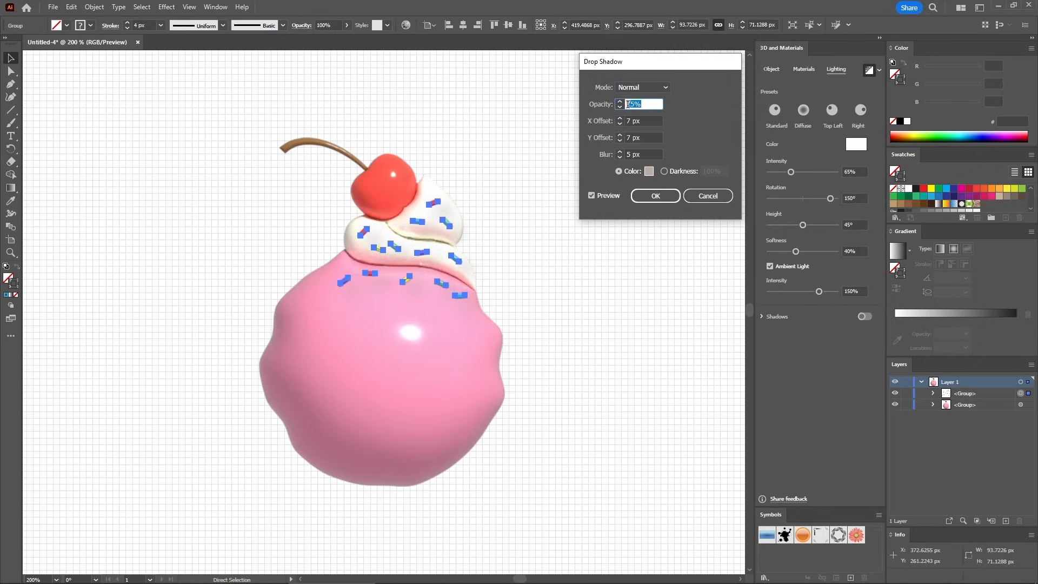
type("50")
key("Tab")
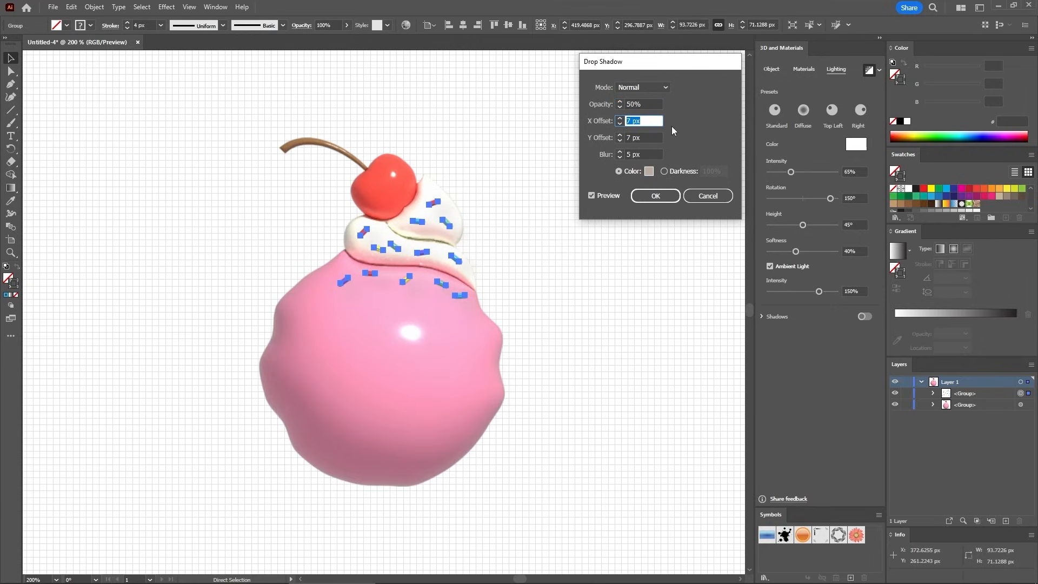
- Set the sprinkle drop shadow's X offset to -0.5 px, Y offset to 0.5 px and blur to 0.5 px, and apply it
type("-0.5")
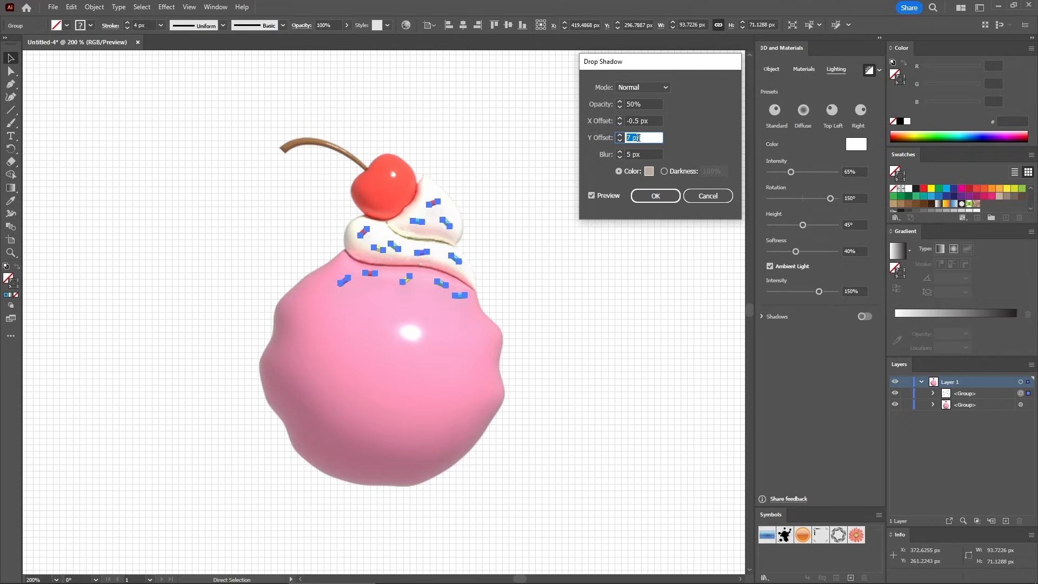
type("0.5")
key("Tab")
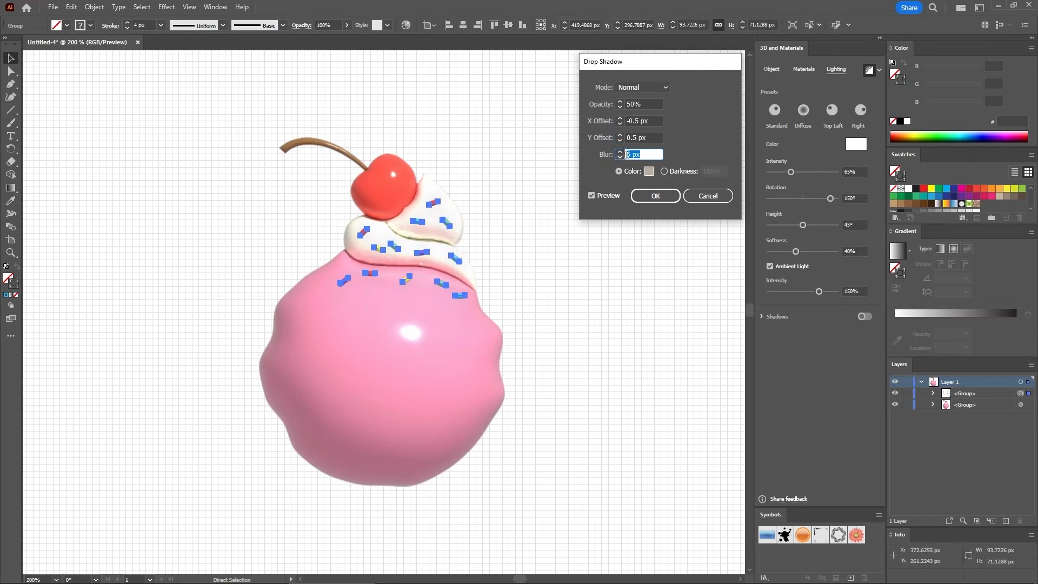
type("0.5")
left_click(655, 196)
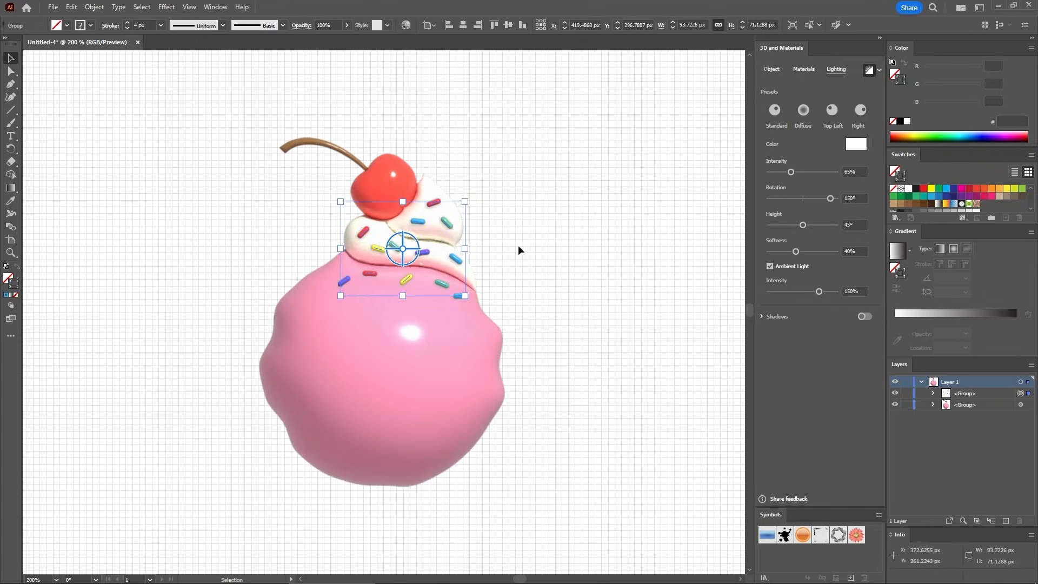
left_click(482, 239)
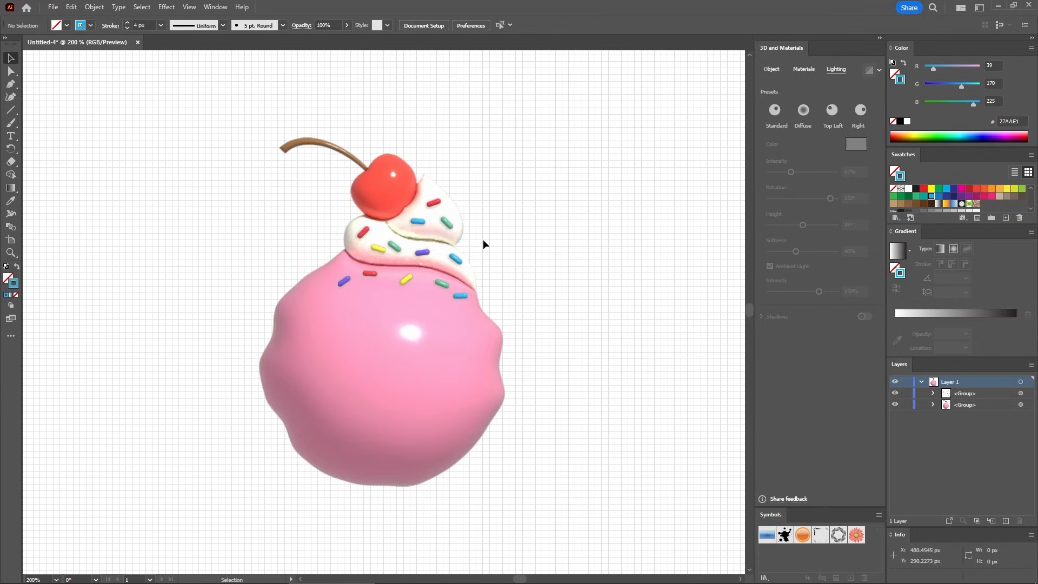
- Start the Rectangular Grid tool and set its stroke colour to RGB 214, 147, 67
left_click(12, 336)
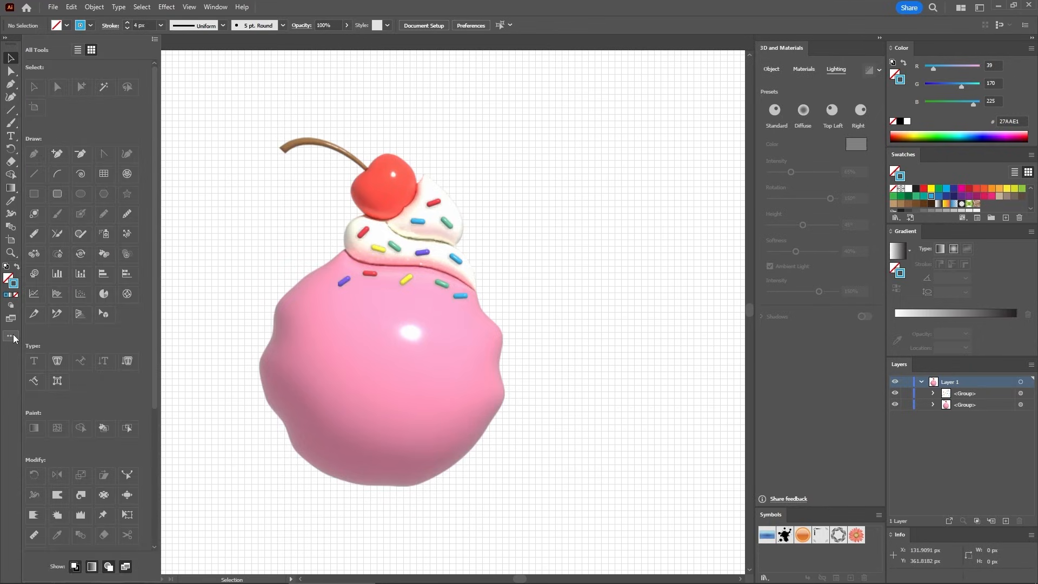
left_click(105, 176)
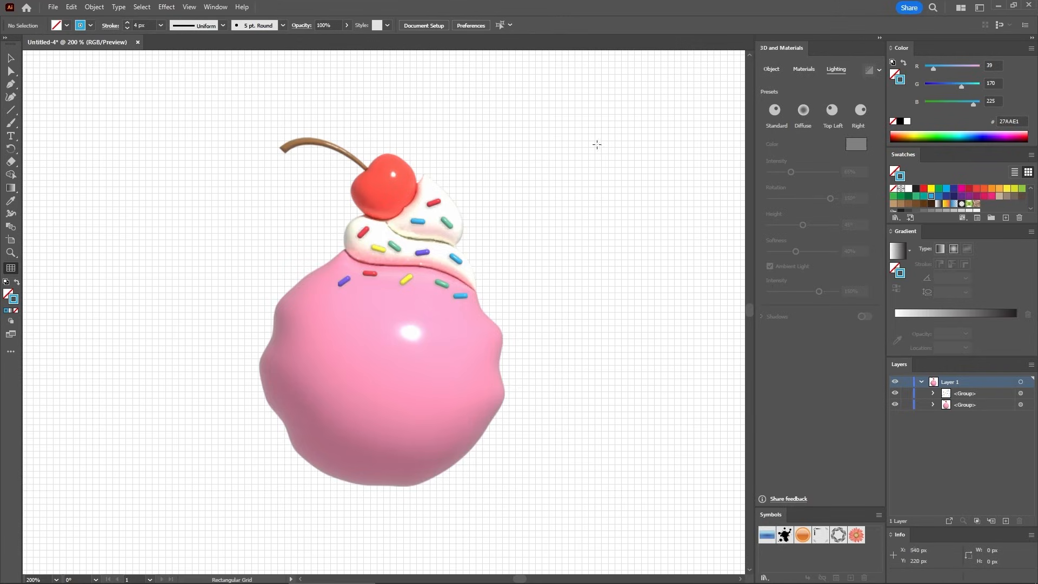
left_click(990, 66)
type("214")
key("Tab")
type("1")
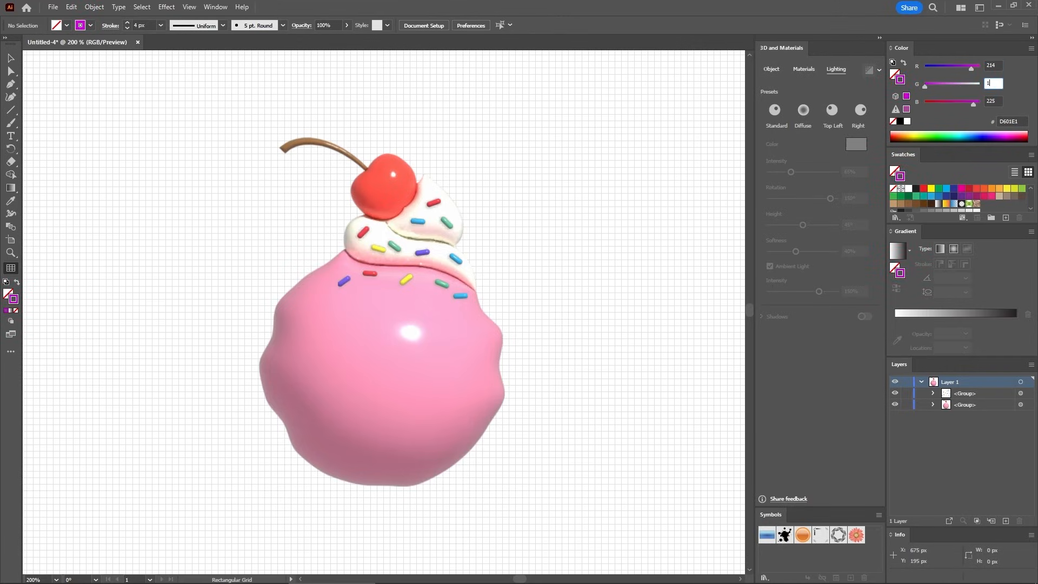
type("47")
key("Tab")
type("6")
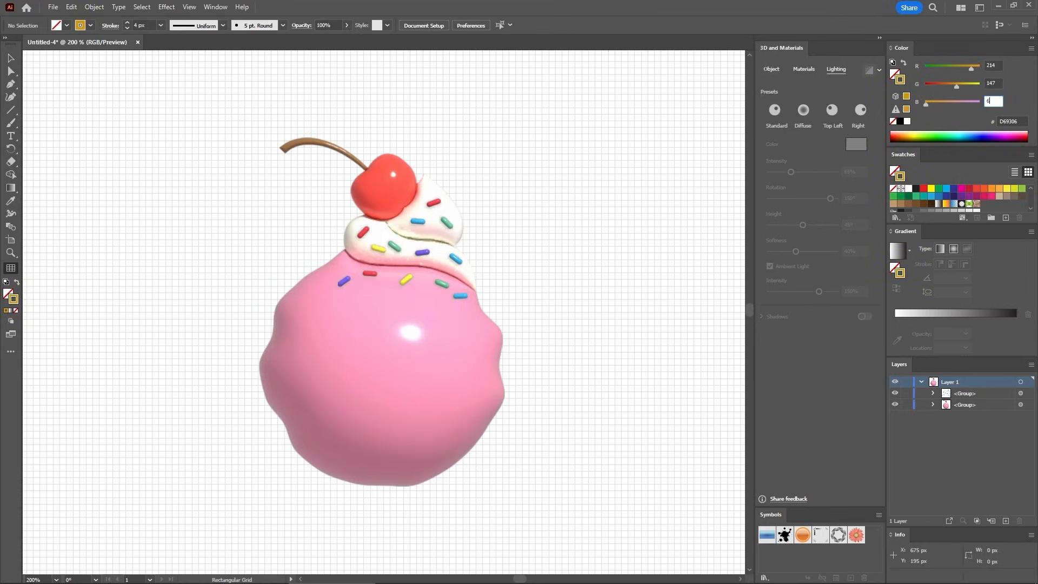
type("7")
- Set the grid's fill colour to light orange, RGB 234, 167, 87
left_click(893, 75)
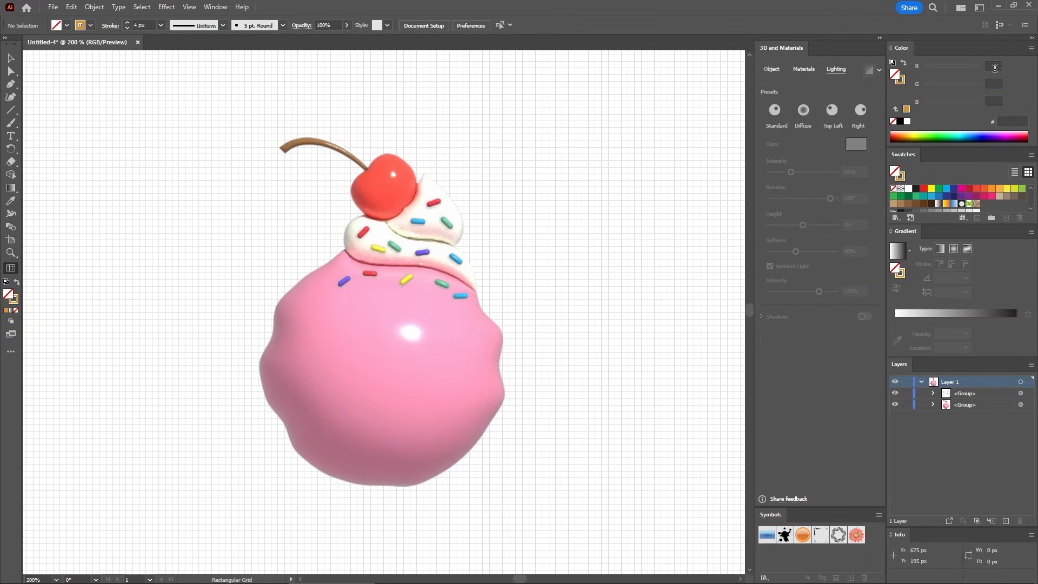
left_click(996, 67)
type("234")
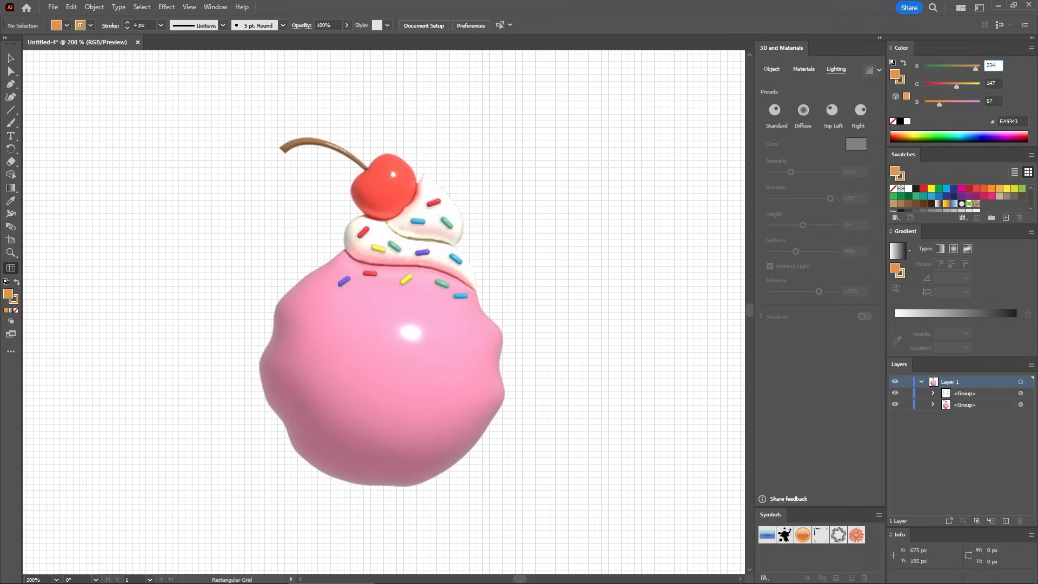
key("Tab")
type("167")
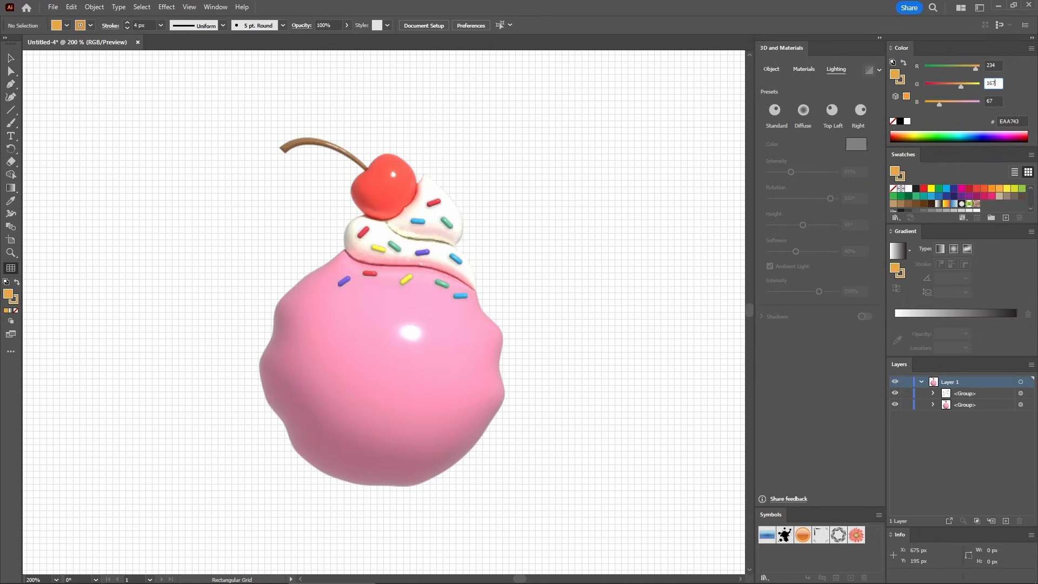
key("Tab")
type("87")
key("Return")
- Create a filled 390 by 390 px rectangular grid with 25 horizontal and 25 vertical dividers
left_click(170, 153)
left_click_drag(281, 284, 227, 137)
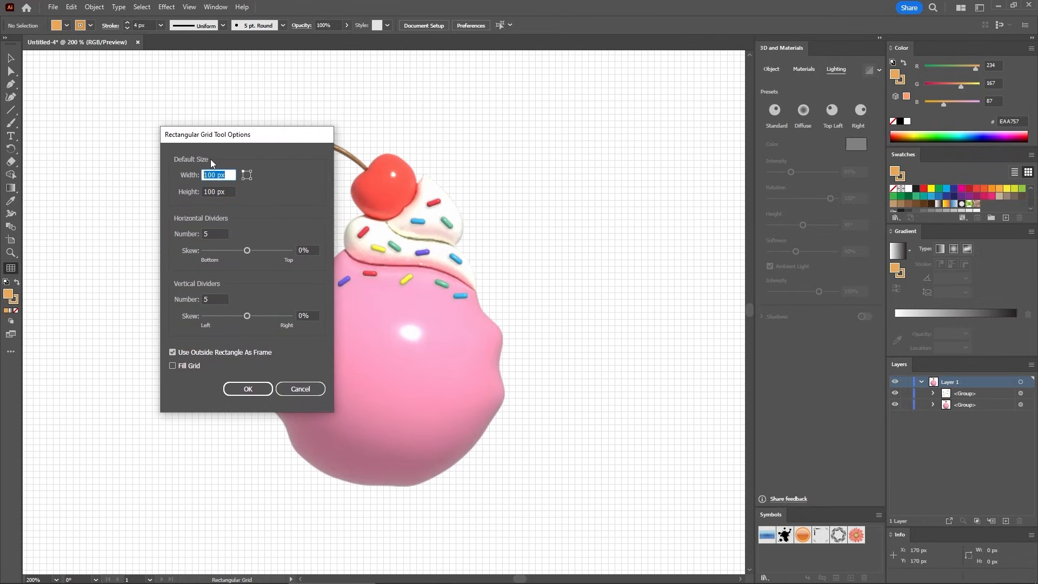
type("390")
key("Tab")
type("3")
key("Tab")
type("10")
type("25")
left_click(219, 302)
type("25")
left_click(173, 365)
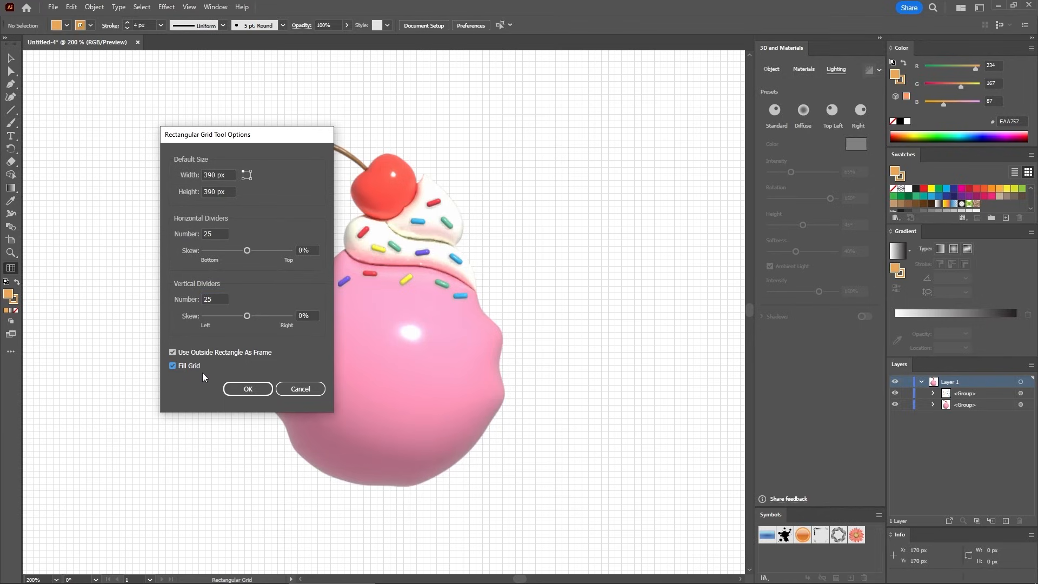
left_click(248, 391)
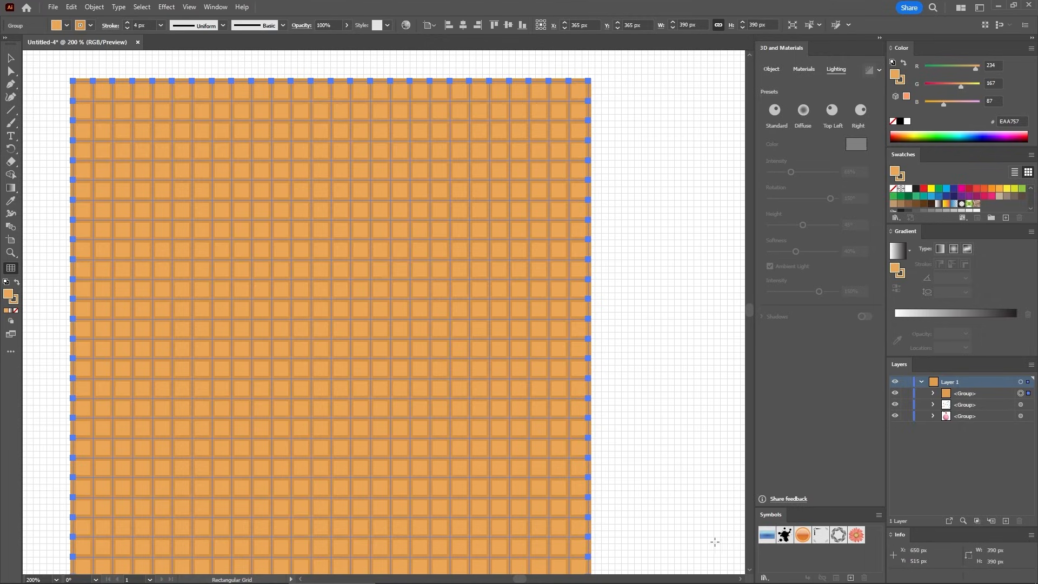
- Save the orange grid as a dynamic Movie Clip symbol and delete the grid from the artboard
left_click(851, 578)
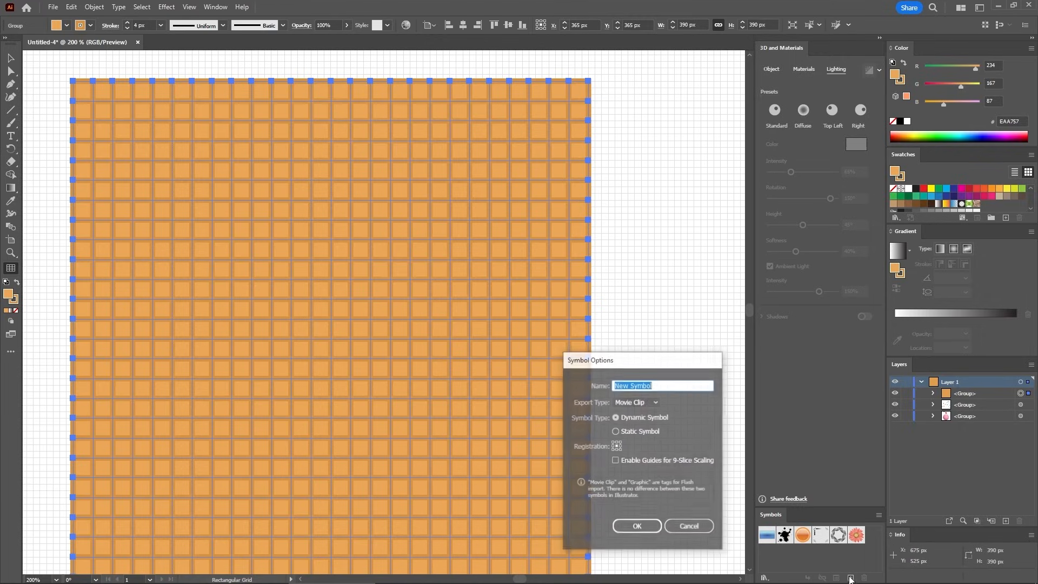
left_click(637, 526)
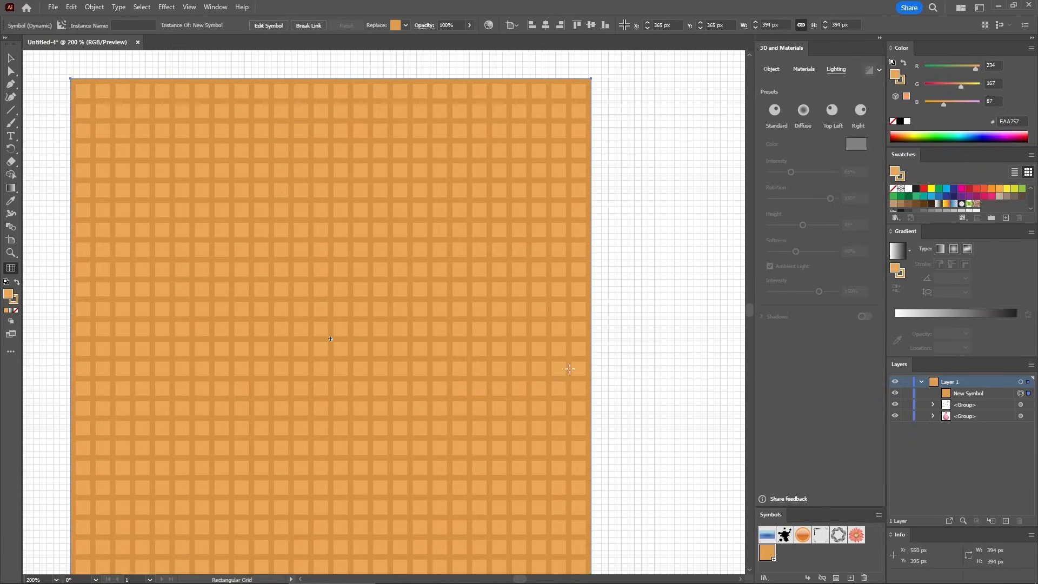
key("Delete")
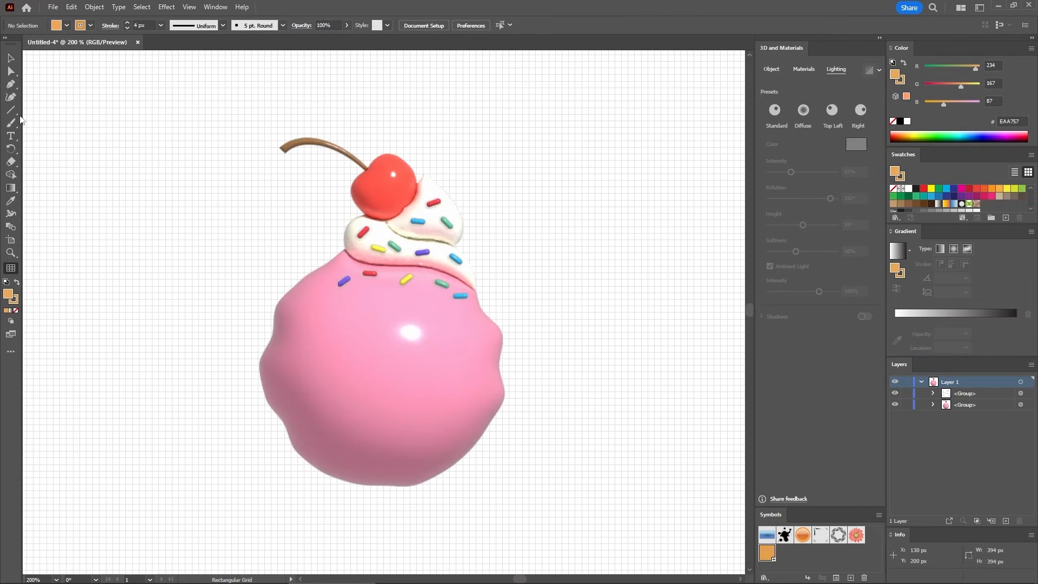
- Draw a 120 by 140 px orange rectangle beside the dessert and remove its stroke
left_click_drag(11, 110, 29, 110)
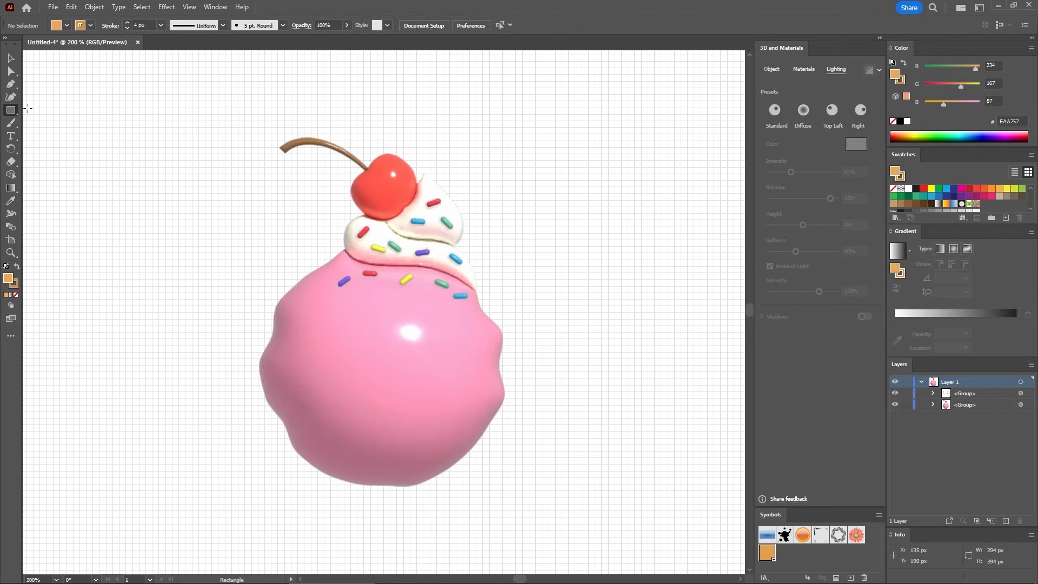
left_click(27, 107)
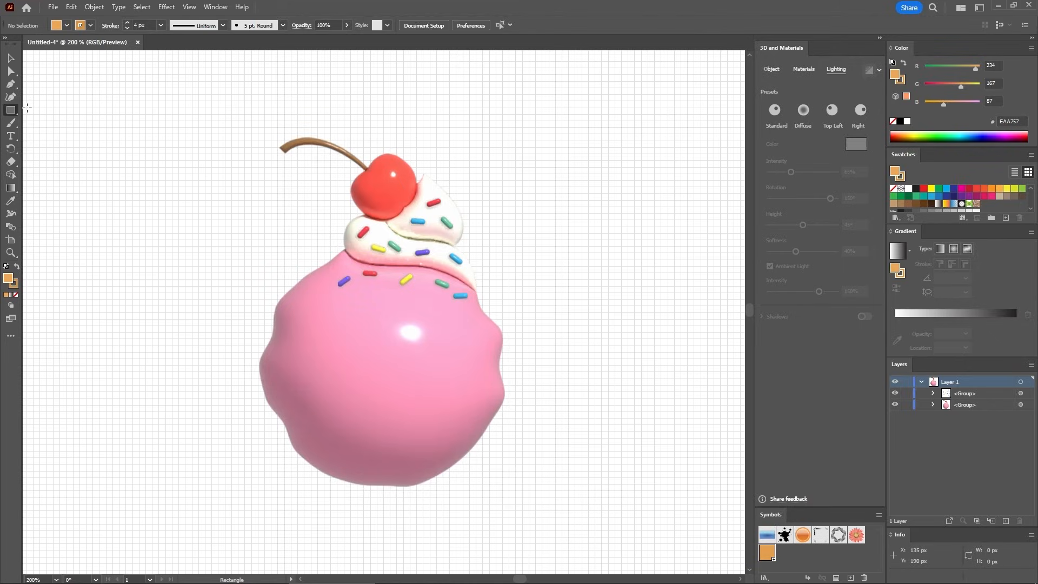
left_click(78, 110)
left_click_drag(222, 175, 181, 179)
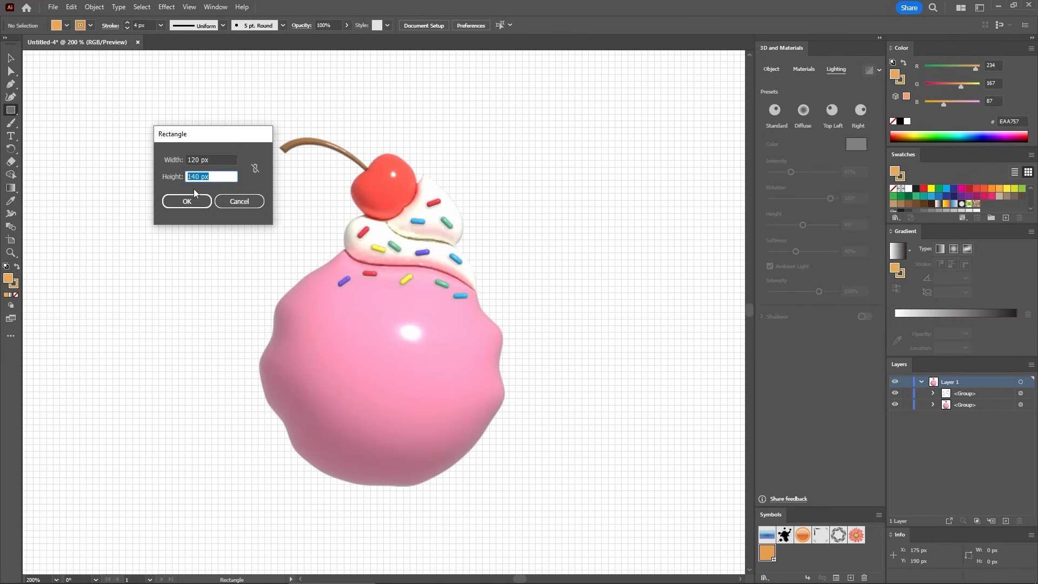
left_click(187, 202)
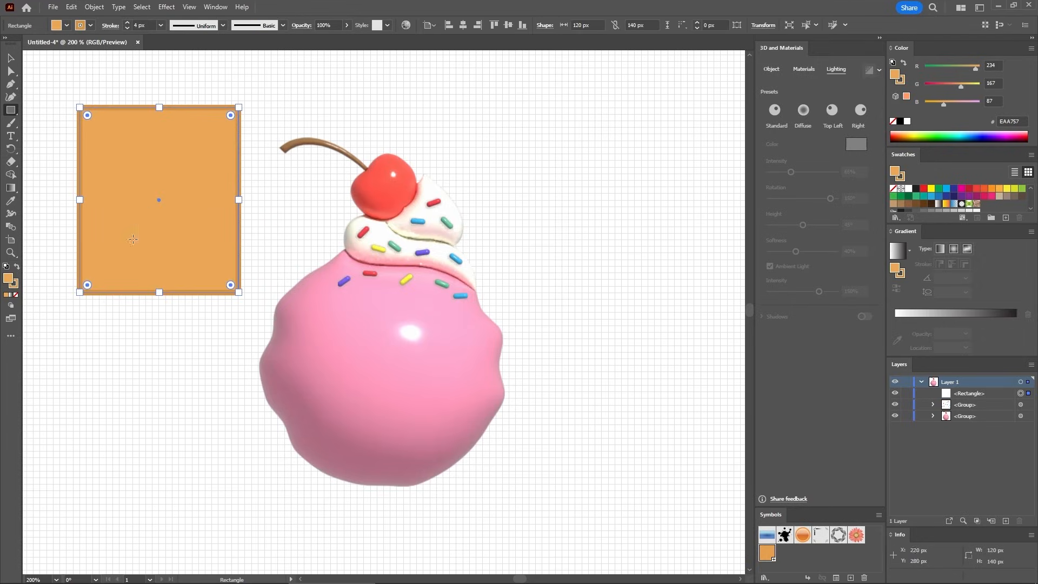
left_click(16, 286)
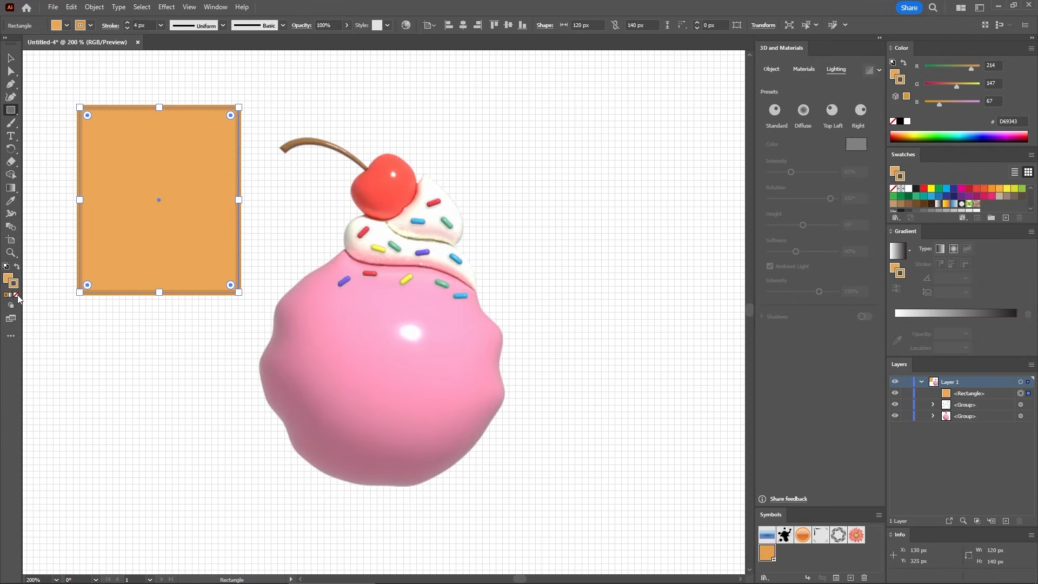
left_click(17, 296)
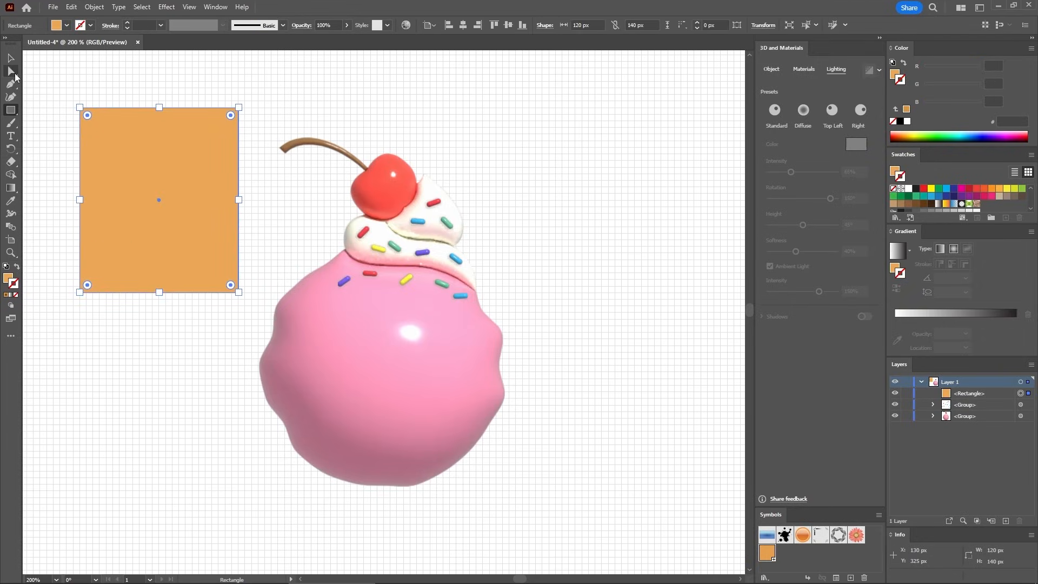
- Average the rectangle's two bottom anchor points on both axes to form a downward-pointing triangle
left_click(11, 71)
left_click_drag(59, 290, 256, 317)
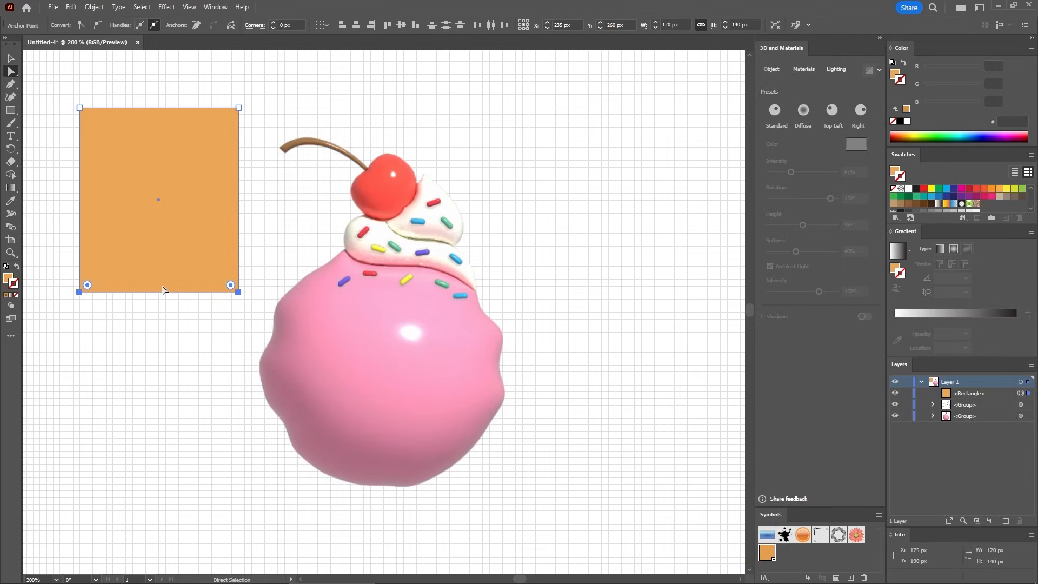
left_click(98, 10)
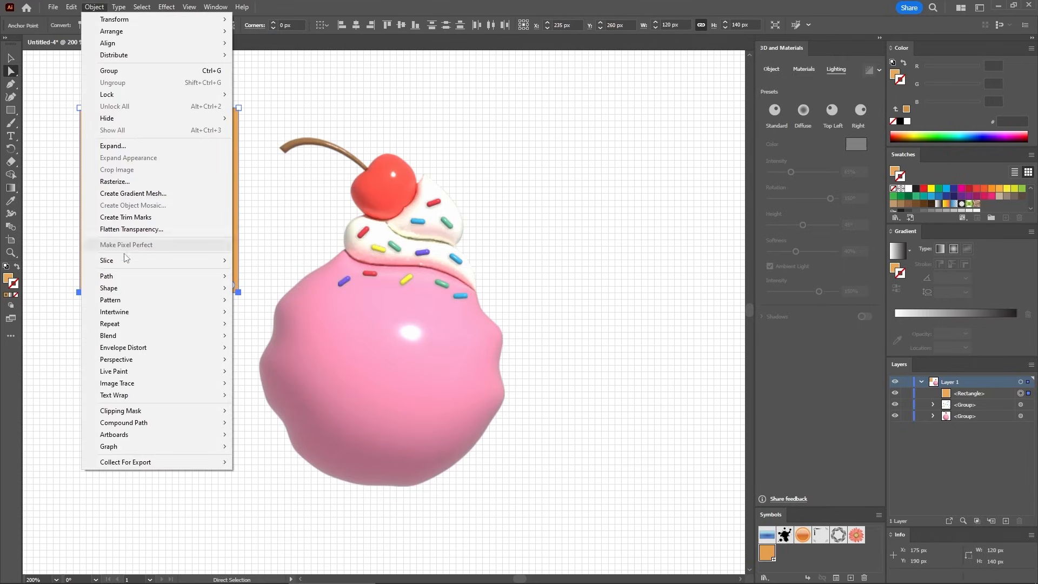
mouse_move(124, 276)
left_click(258, 288)
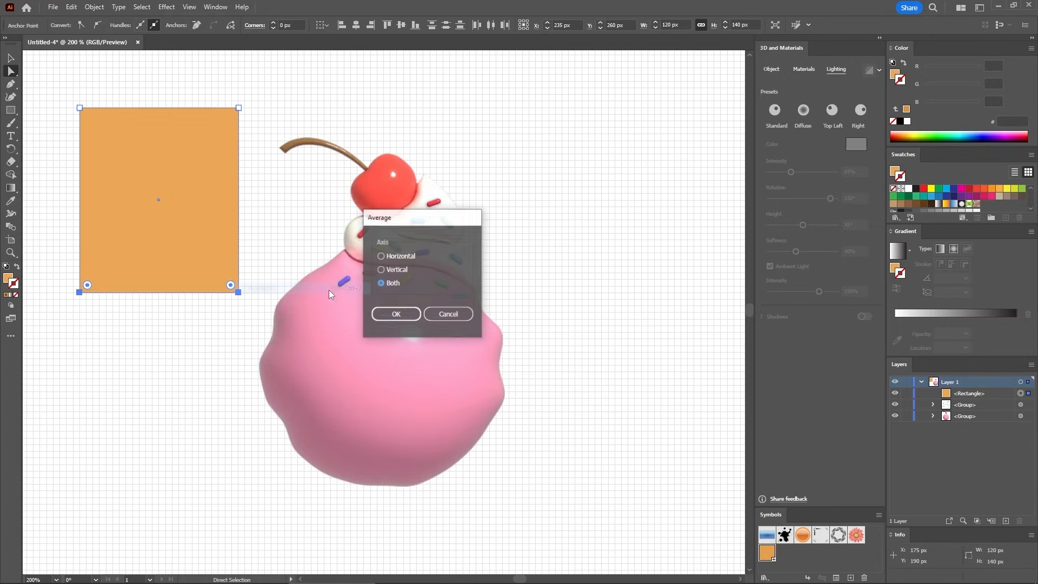
left_click(390, 315)
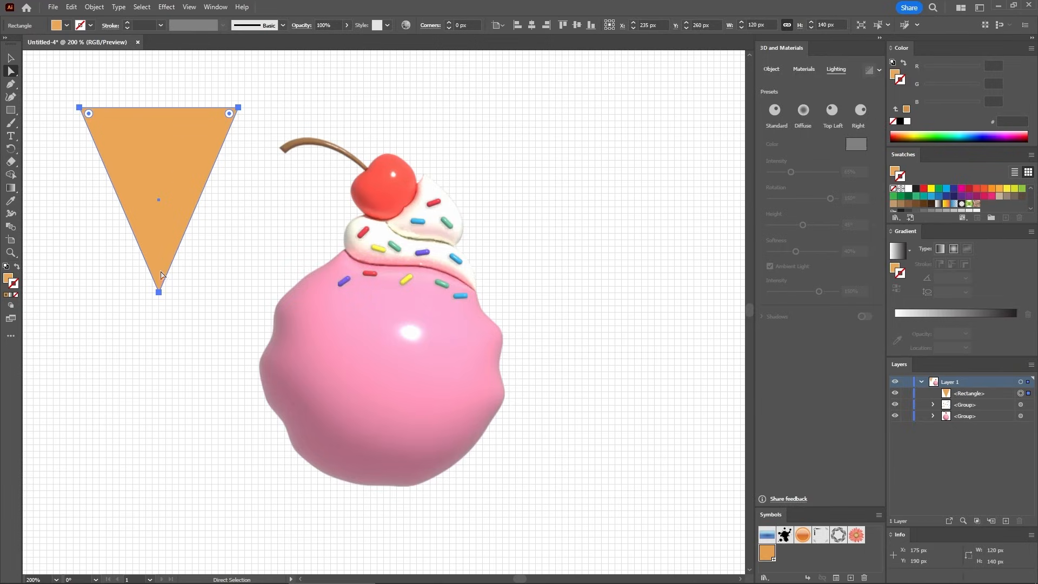
- Pull the overlapping anchor away from the triangle's tip and remove it so that a single tip anchor remains
left_click(160, 293)
left_click_drag(160, 292, 200, 292)
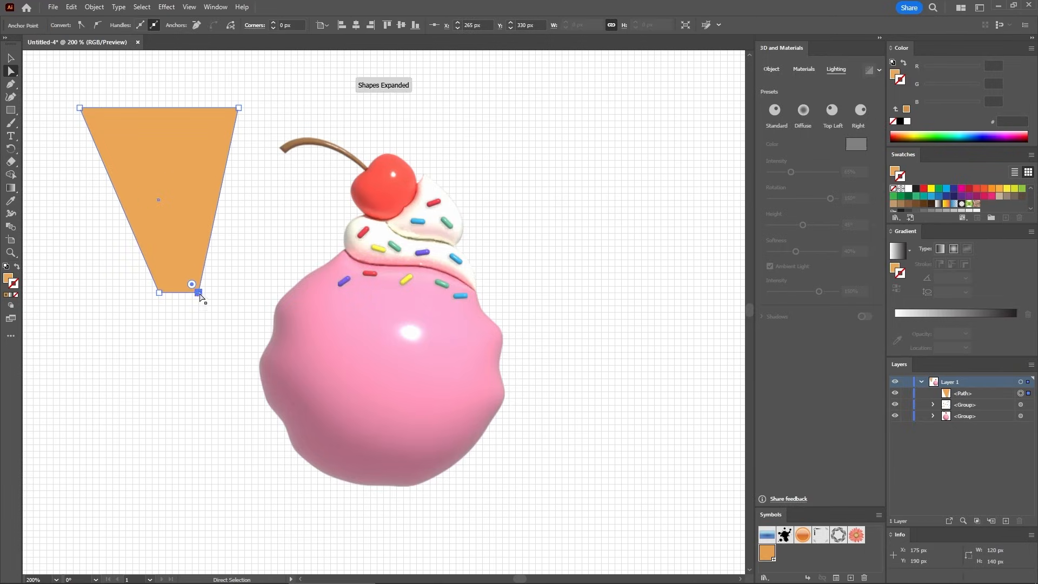
left_click(199, 25)
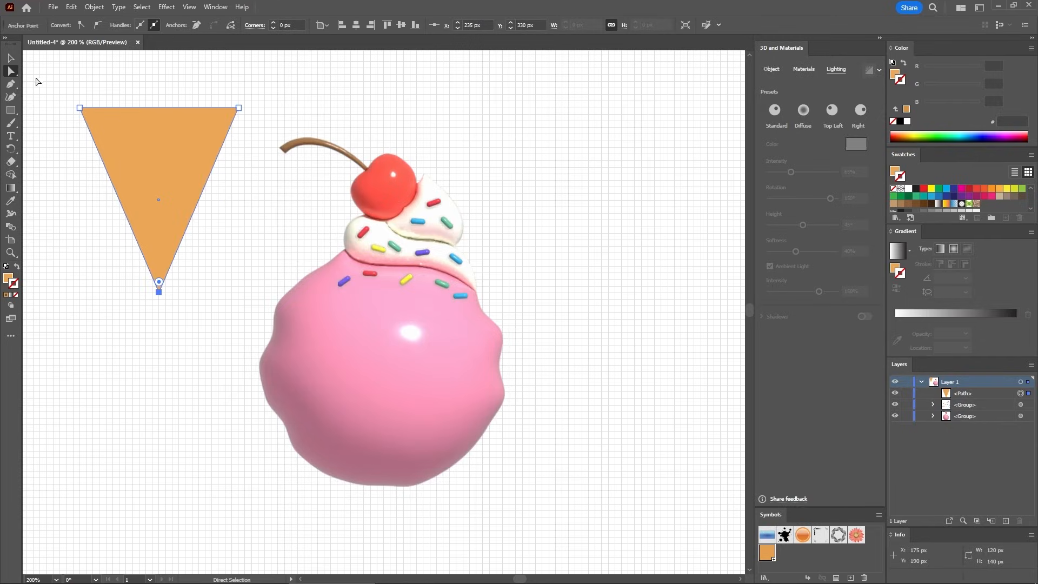
- Round the triangle's tip with horizontal handles about 40 px long, and move the cone shape straight down about 120 px
left_click(14, 86)
left_click(60, 95)
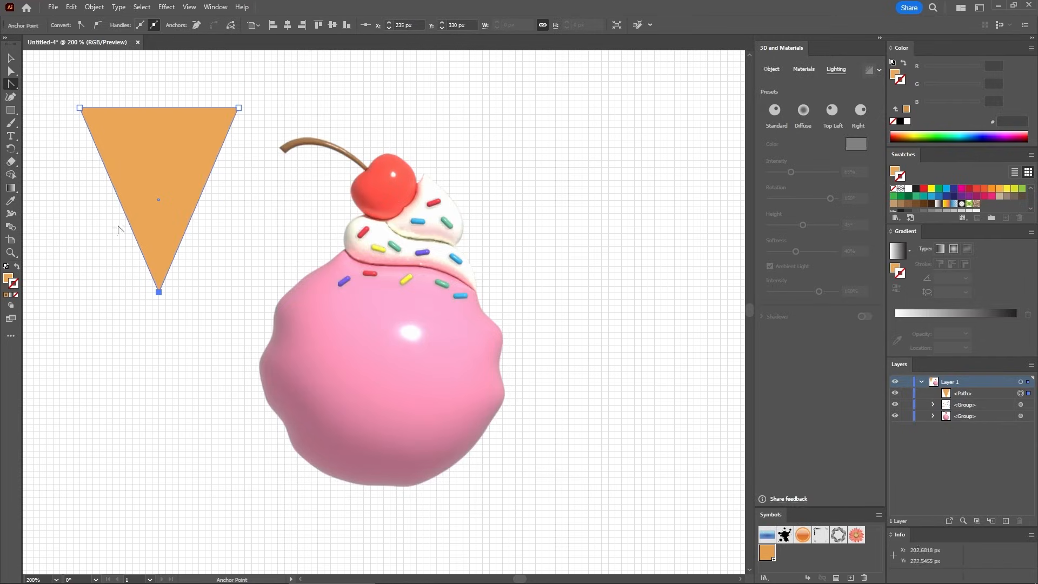
left_click_drag(158, 292, 107, 293)
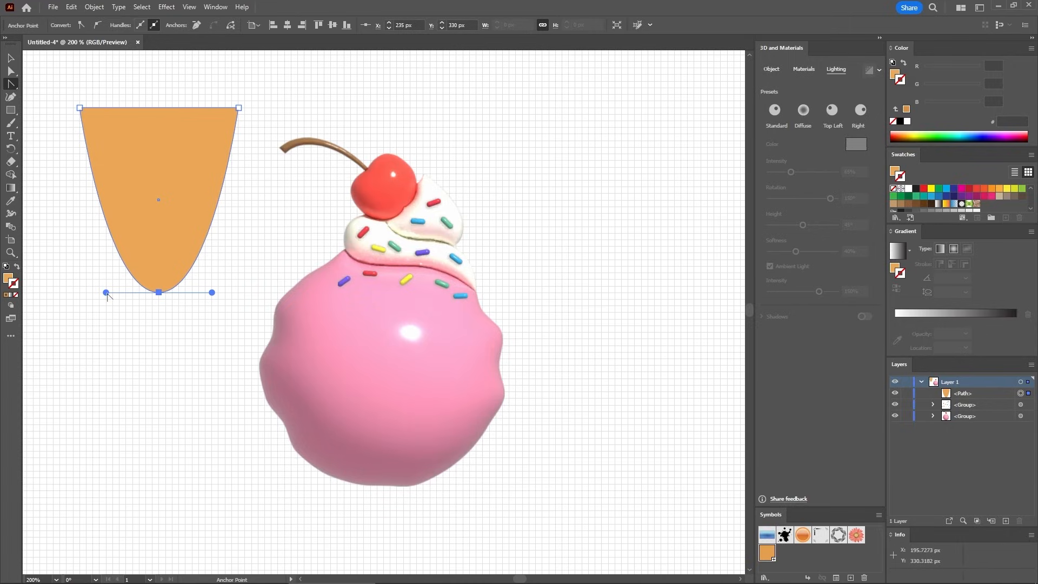
left_click(13, 58)
left_click_drag(162, 169, 163, 327)
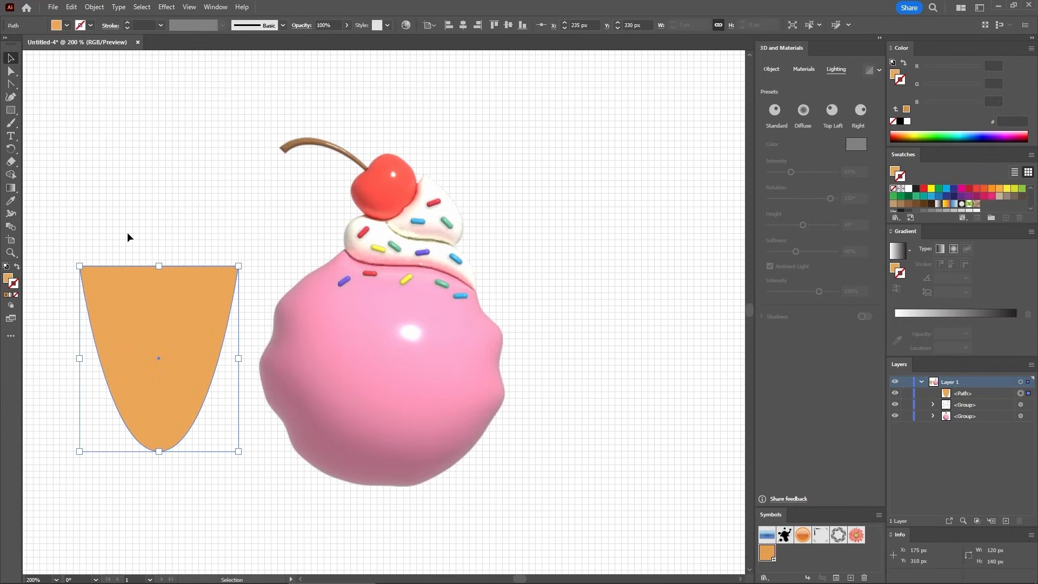
- Draw a 160 by 30 px orange rectangle and place it centred against the cone shape's top edge
left_click(11, 110)
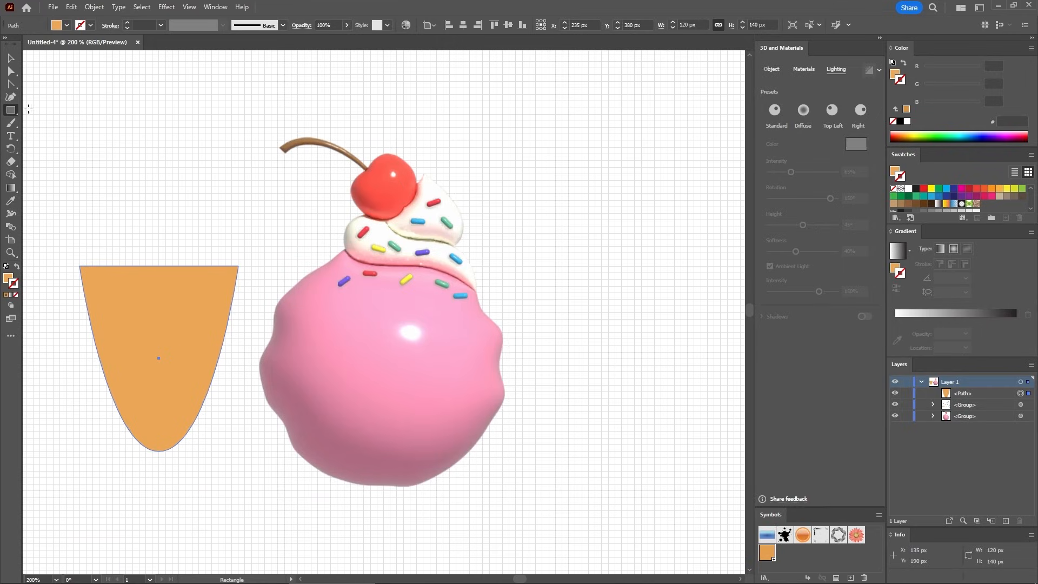
left_click(191, 166)
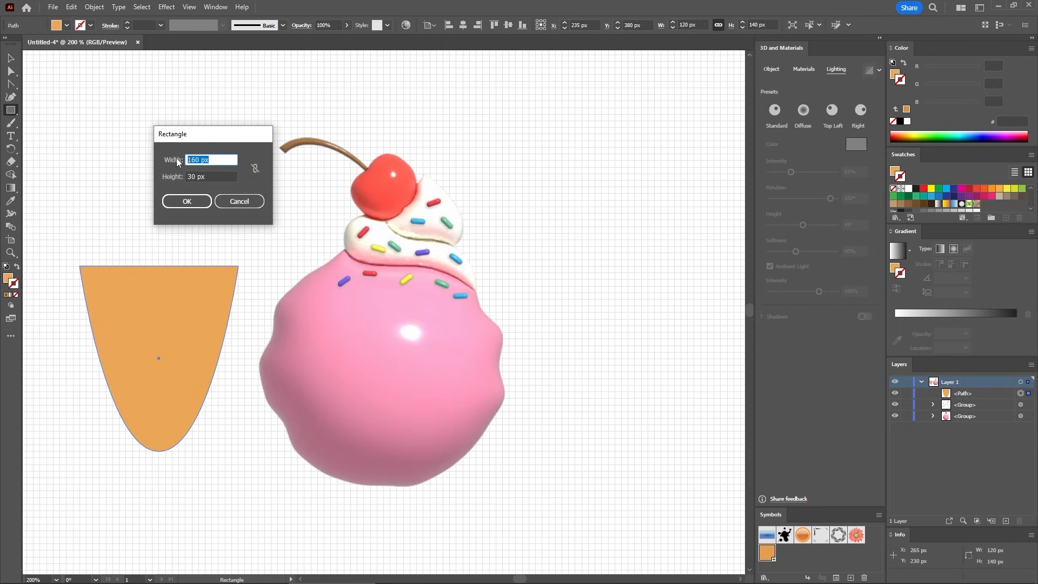
left_click(219, 176)
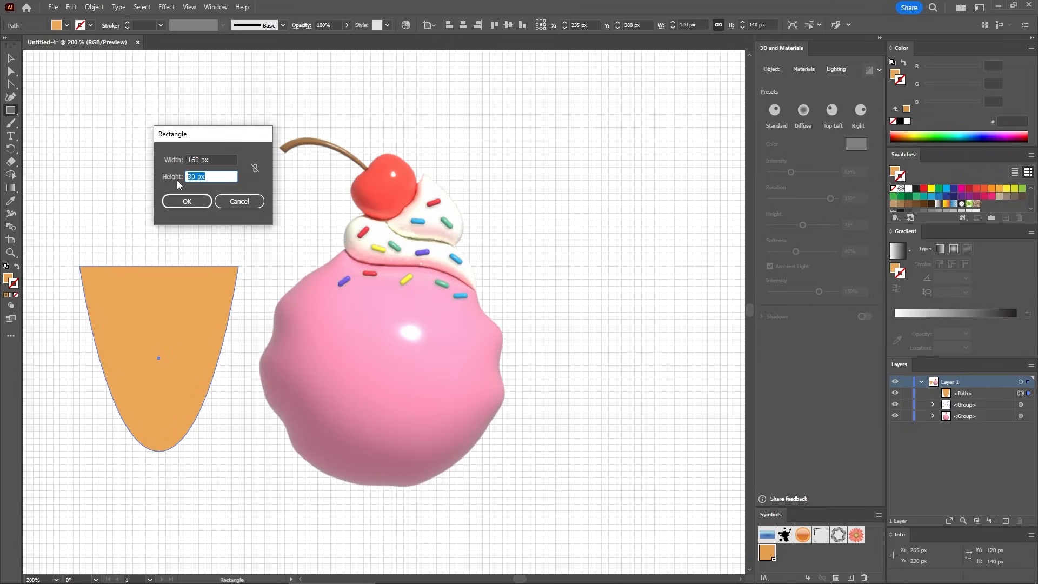
left_click(184, 201)
left_click(11, 61)
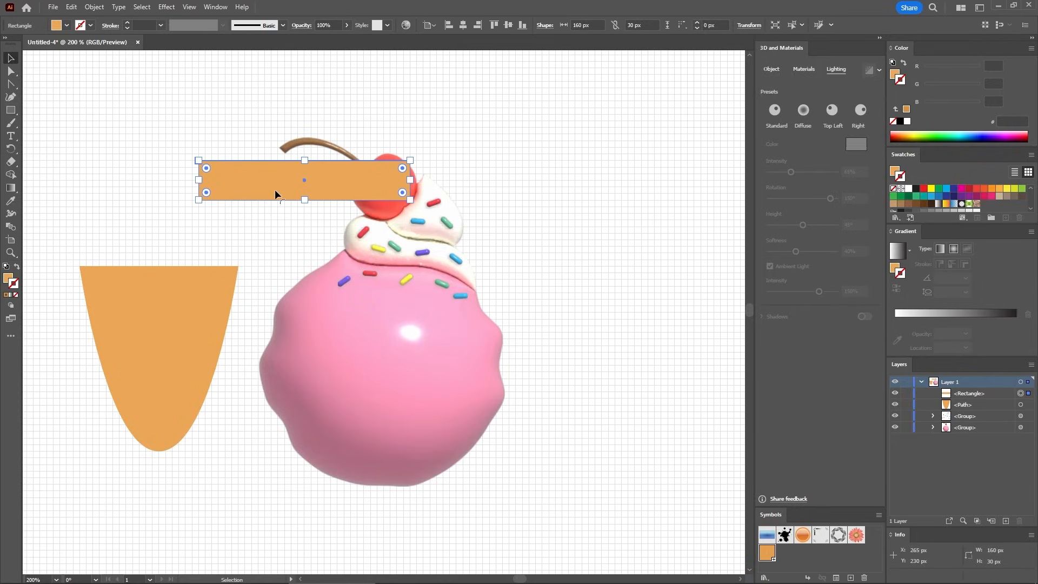
left_click_drag(323, 181, 171, 244)
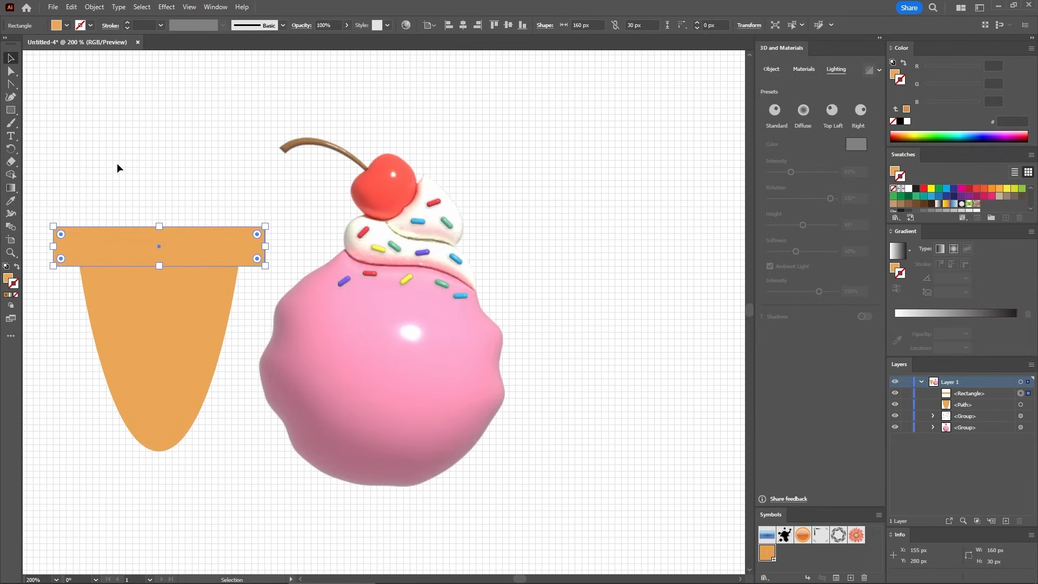
- Round only the two bottom corners of the 160 px wide rectangle with a 15 px radius
key("a")
left_click(54, 266)
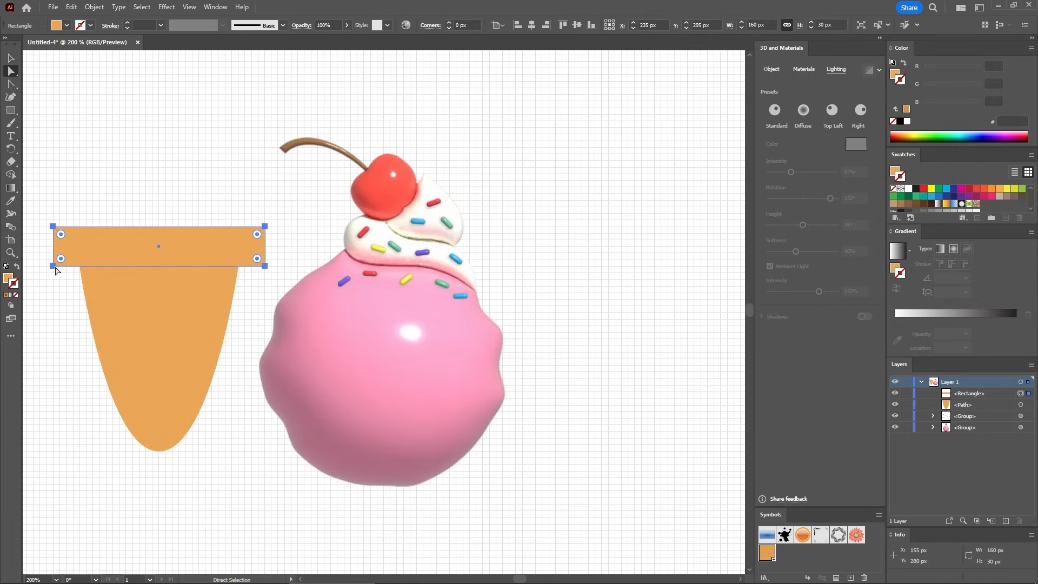
left_click(264, 266, "shift")
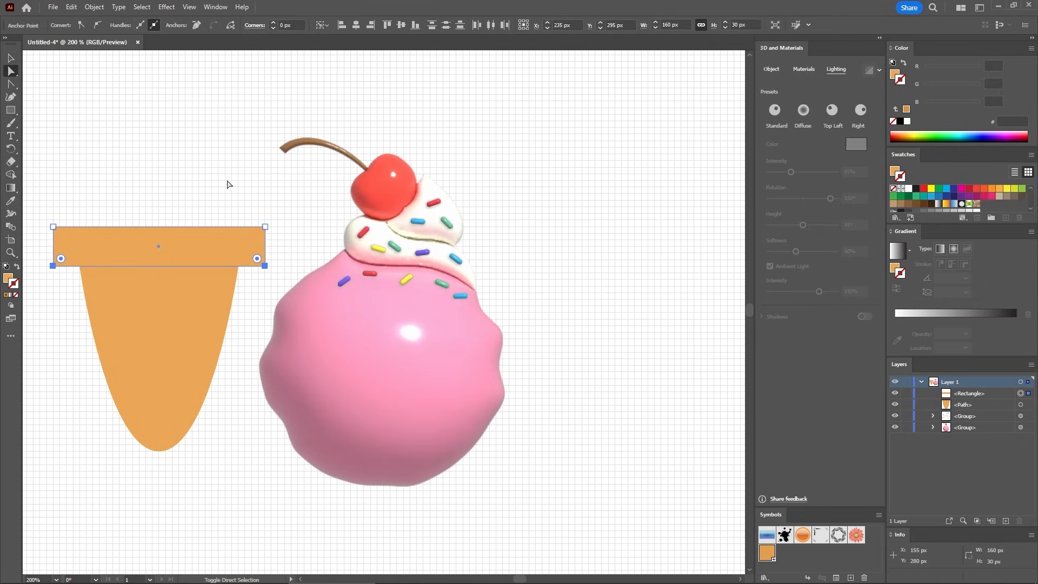
left_click(294, 25)
type("15")
key("Return")
left_click(160, 173)
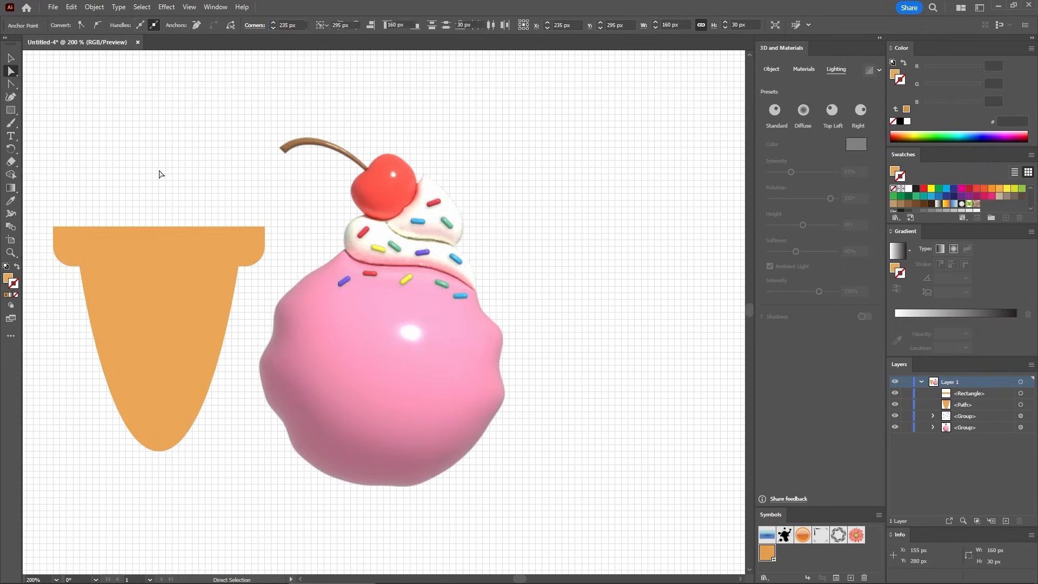
- Apply a horizontal Arc Lower warp with a 20% bend to the rounded band and expand its appearance
left_click(171, 242)
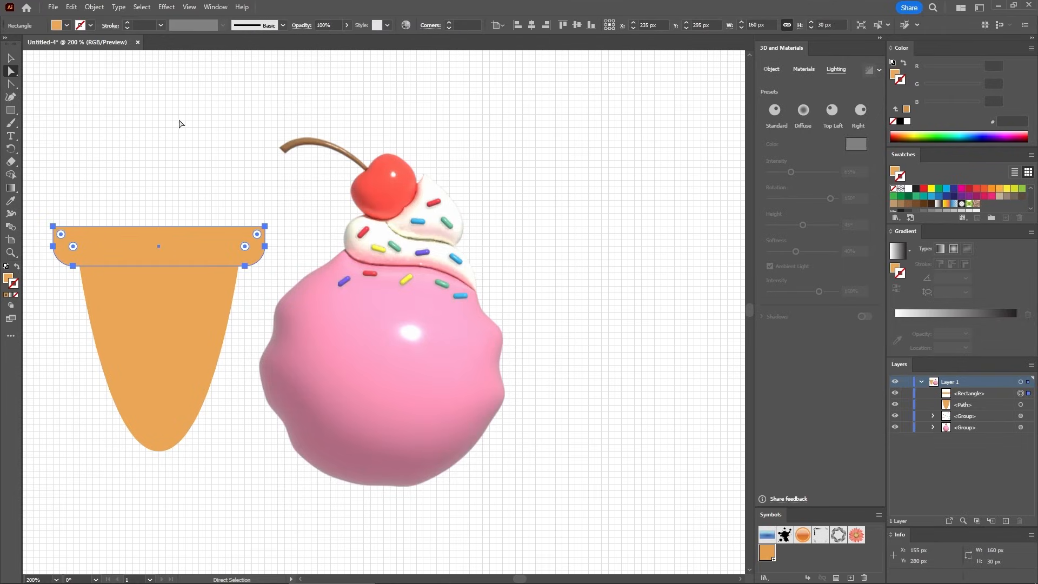
left_click(169, 8)
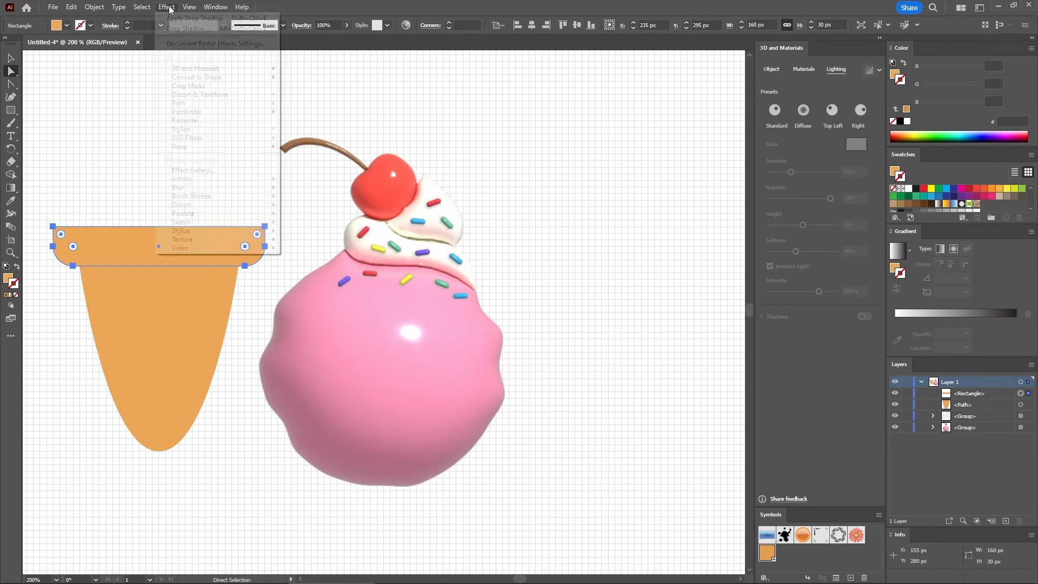
mouse_move(254, 147)
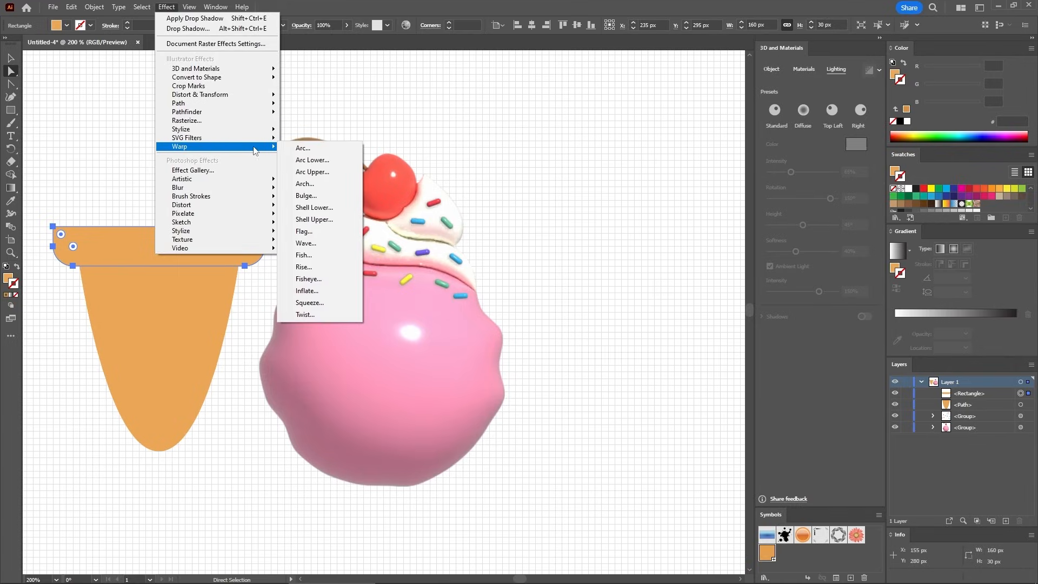
left_click(313, 160)
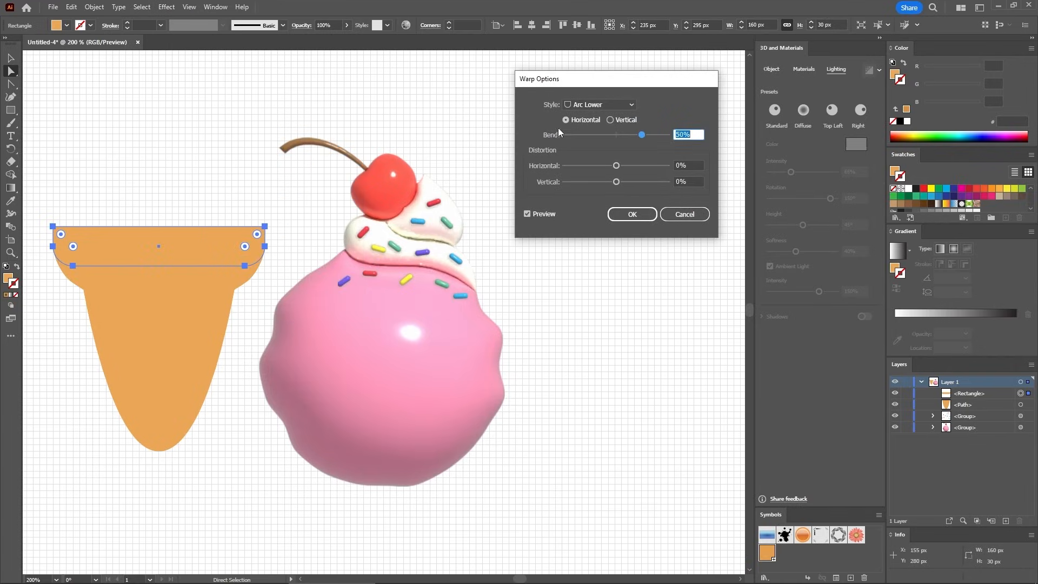
left_click(634, 135)
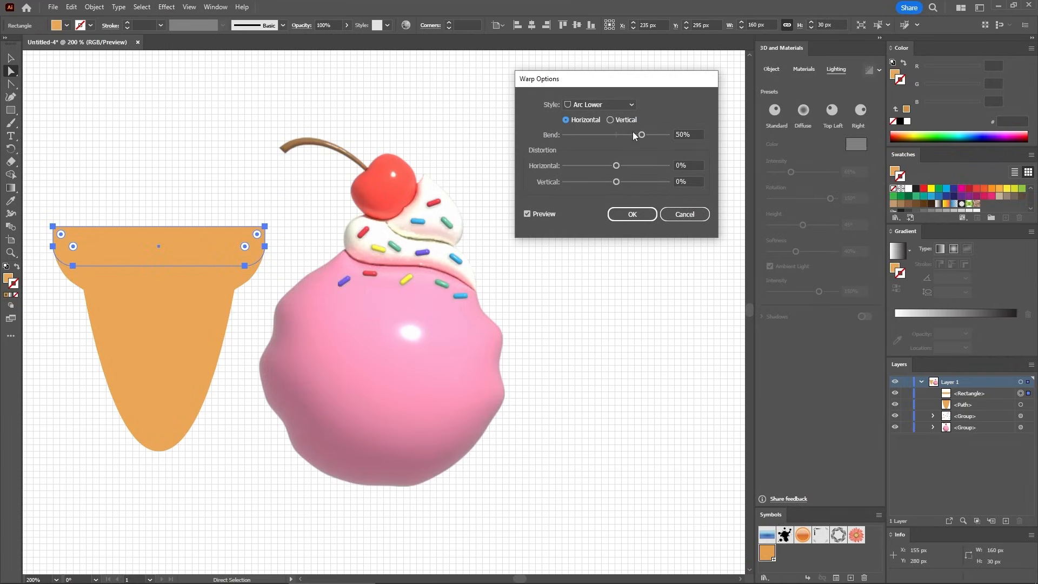
left_click(700, 134)
type("20")
left_click(631, 214)
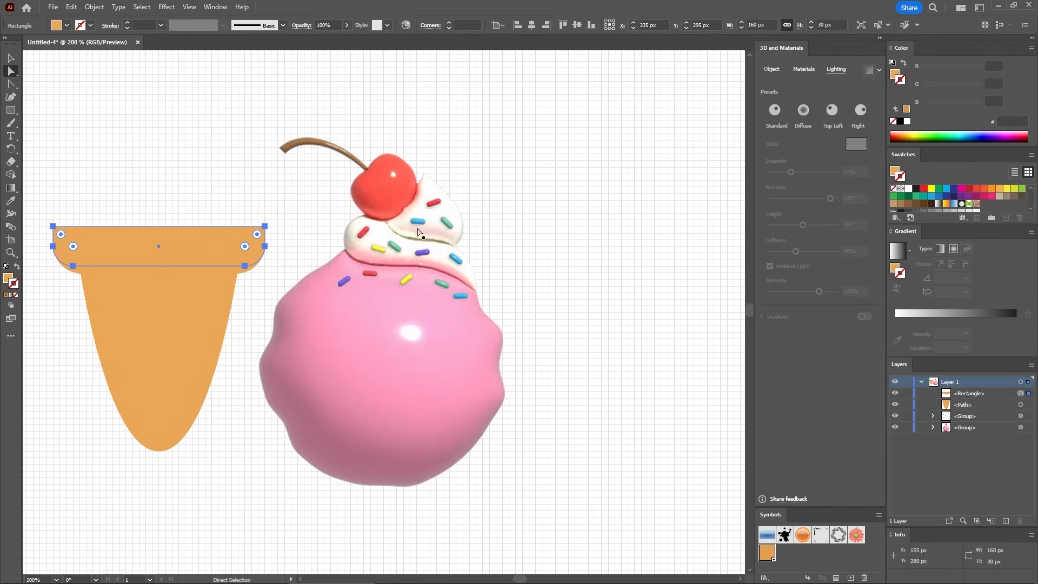
left_click(98, 8)
left_click(122, 158)
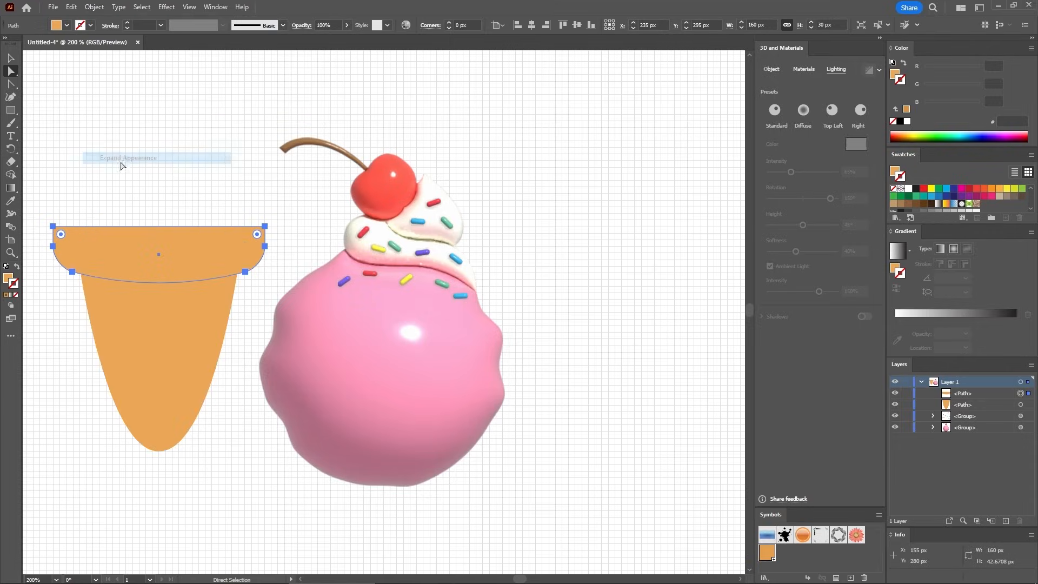
left_click(131, 184)
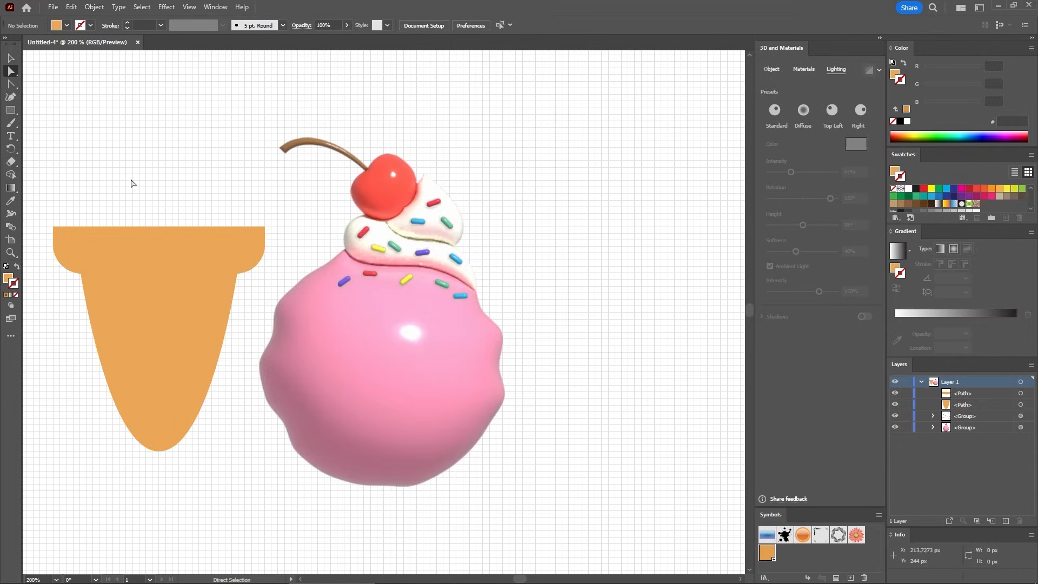
- Draw a 180 by 25 px orange rectangle and place it centred directly on top of the warped band
left_click(11, 110)
left_click(258, 135)
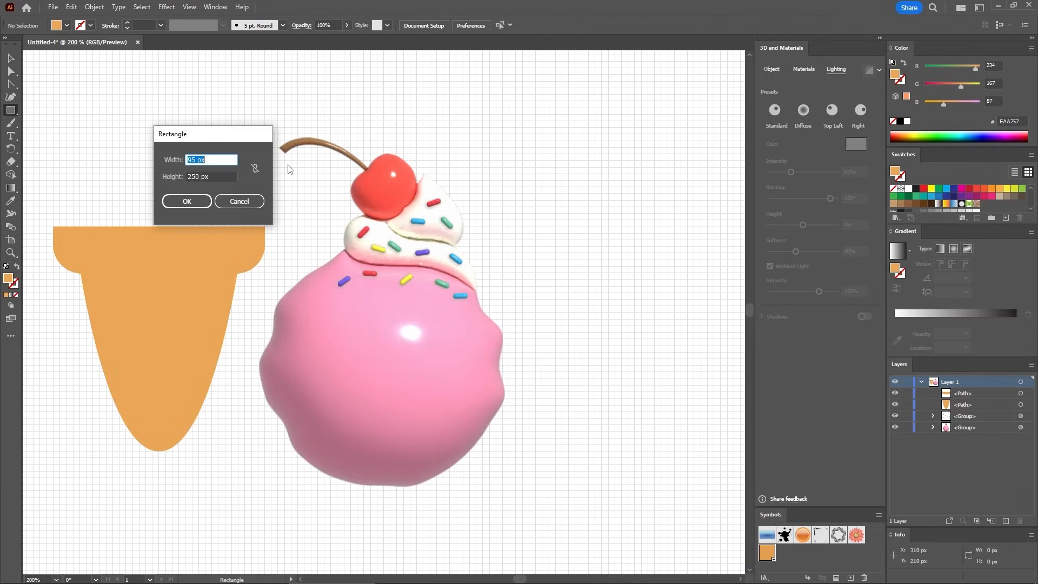
type("180")
key("Tab")
type("2")
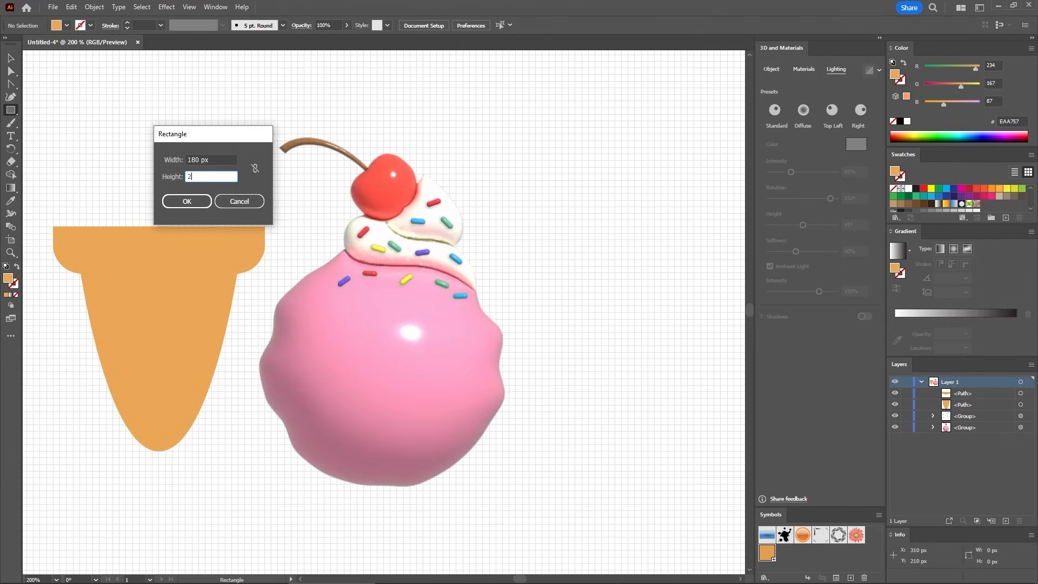
type("5")
key("Return")
key("v")
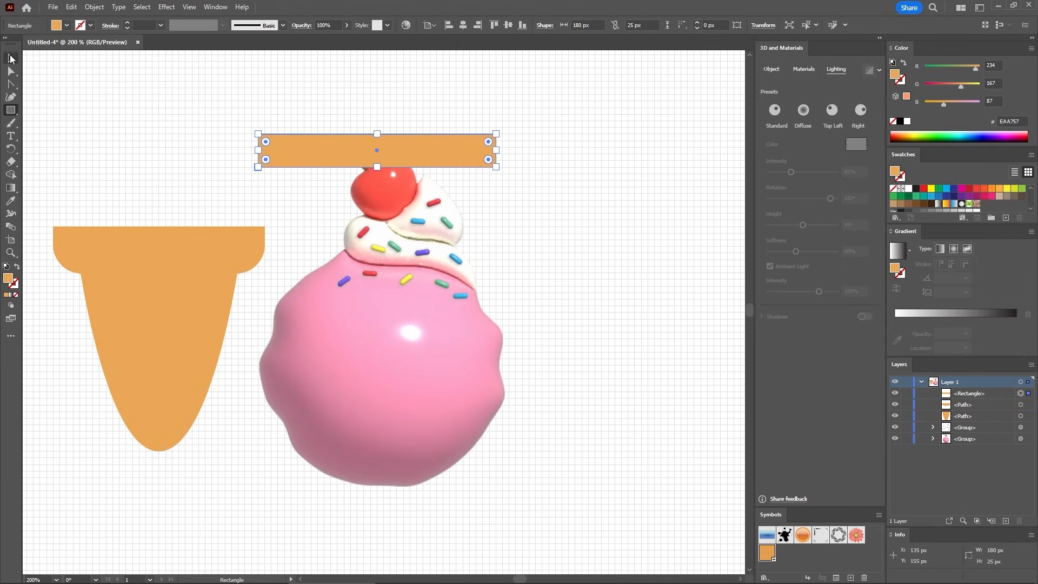
left_click_drag(383, 145, 172, 204)
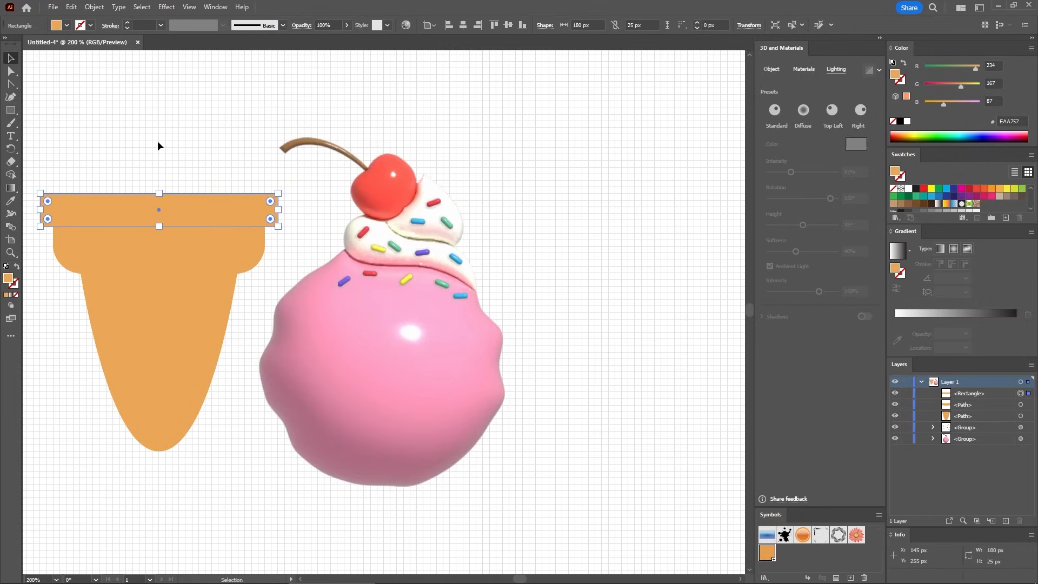
- Round all corners of the top rim rectangle with a 10 px radius
key("a")
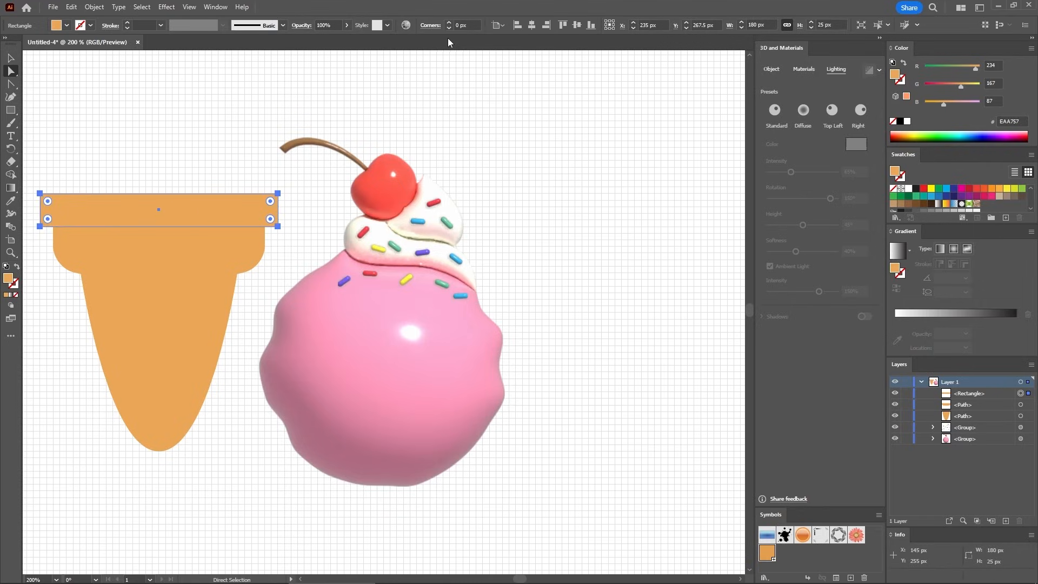
left_click(456, 25)
type("10")
key("Return")
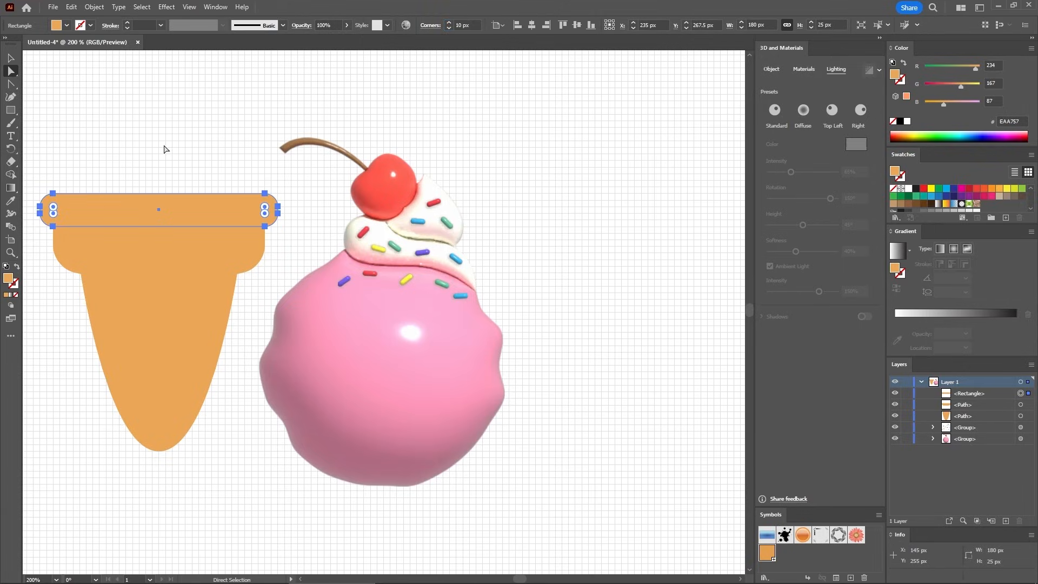
- Cover the cone's left half with a 95 by 245 px rectangle and cut that half away using Shape Builder
left_click(11, 110)
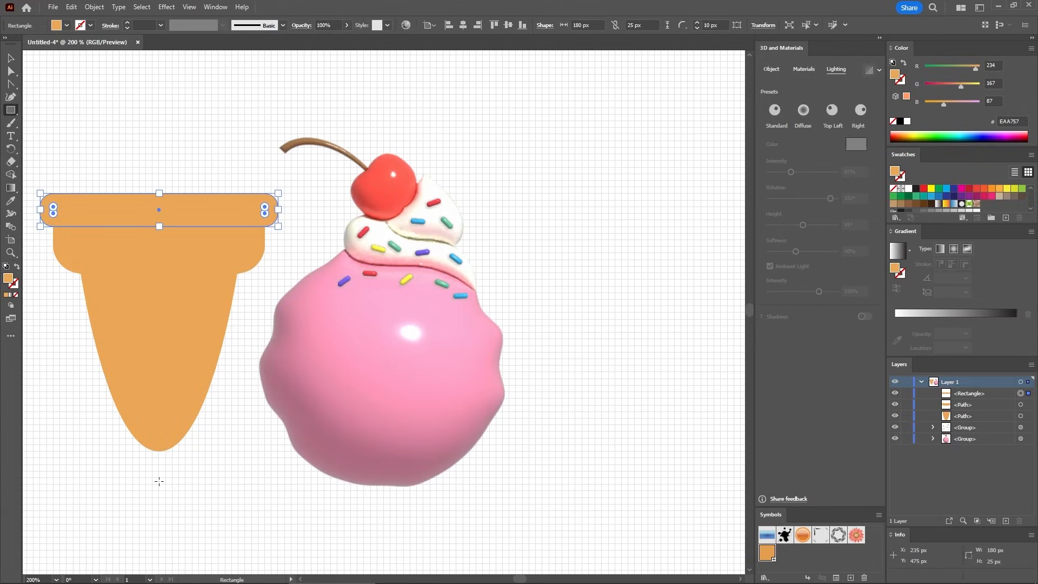
mouse_move(159, 481)
left_mouse_down()
mouse_move(149, 233)
mouse_move(116, 174)
mouse_move(34, 158)
left_mouse_up()
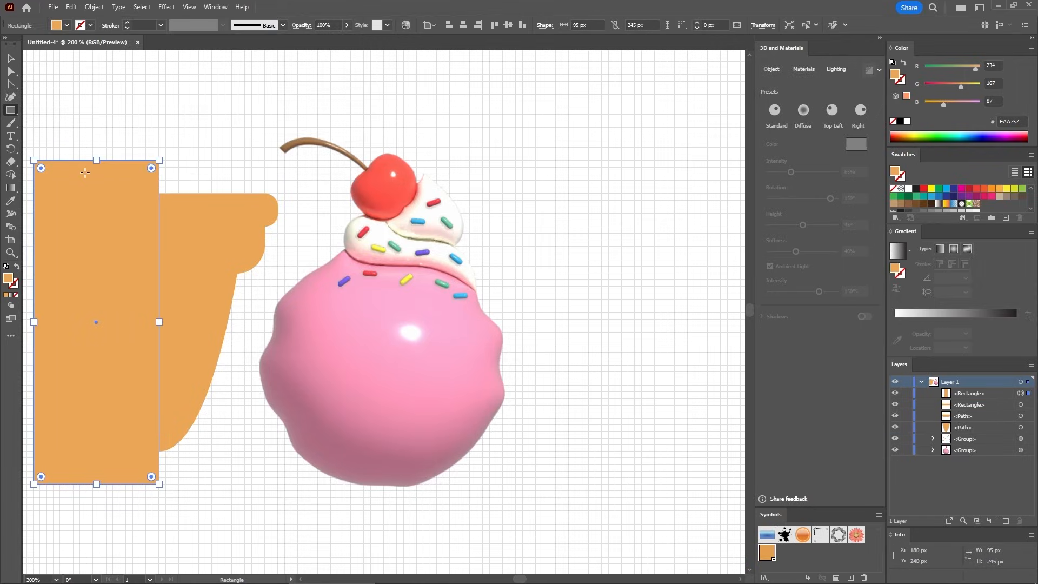
left_click(13, 60)
left_click_drag(193, 132, 116, 352)
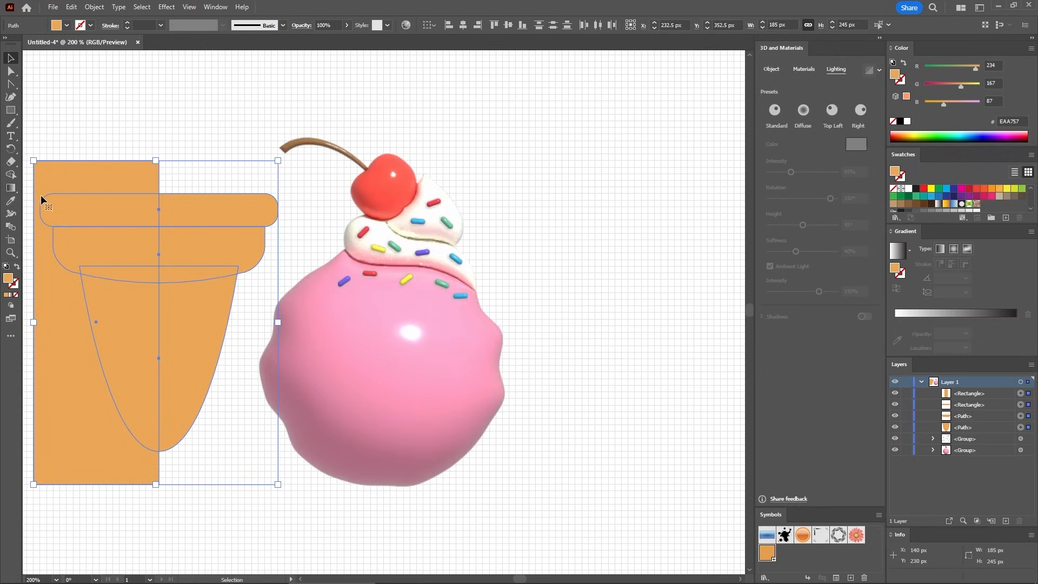
left_click(15, 176)
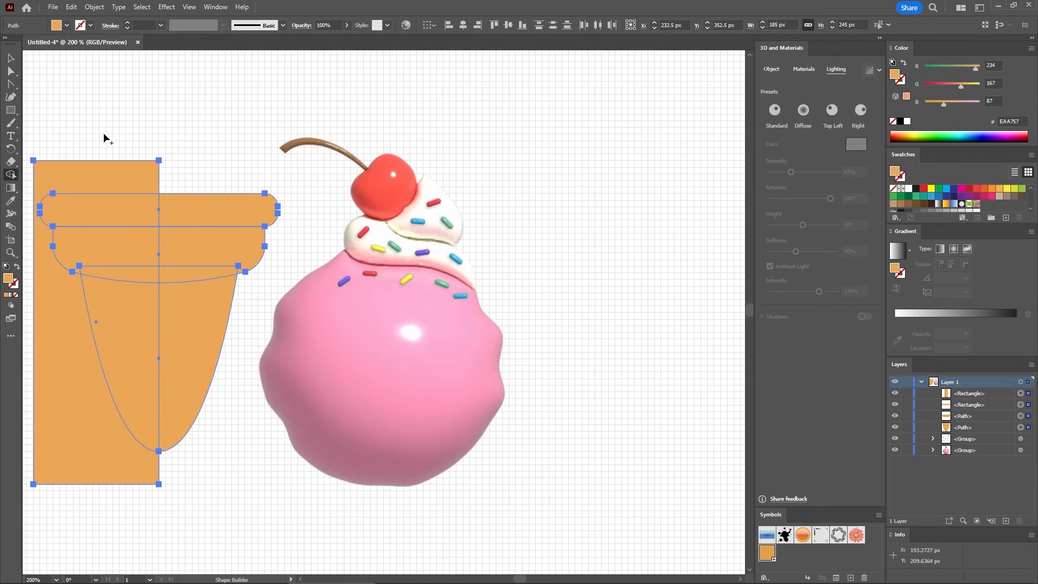
mouse_move(119, 117)
left_mouse_down()
mouse_move(112, 199)
mouse_move(138, 498)
left_mouse_up()
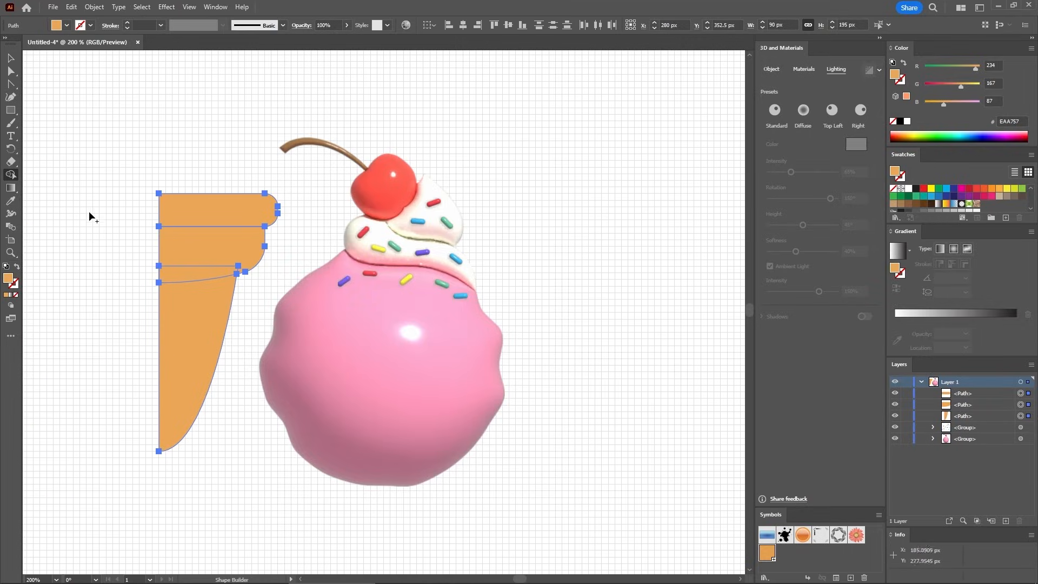
- Group the remaining half-cone shapes and apply a 3D Revolve with the Front rotation preset
key("ctrl+g")
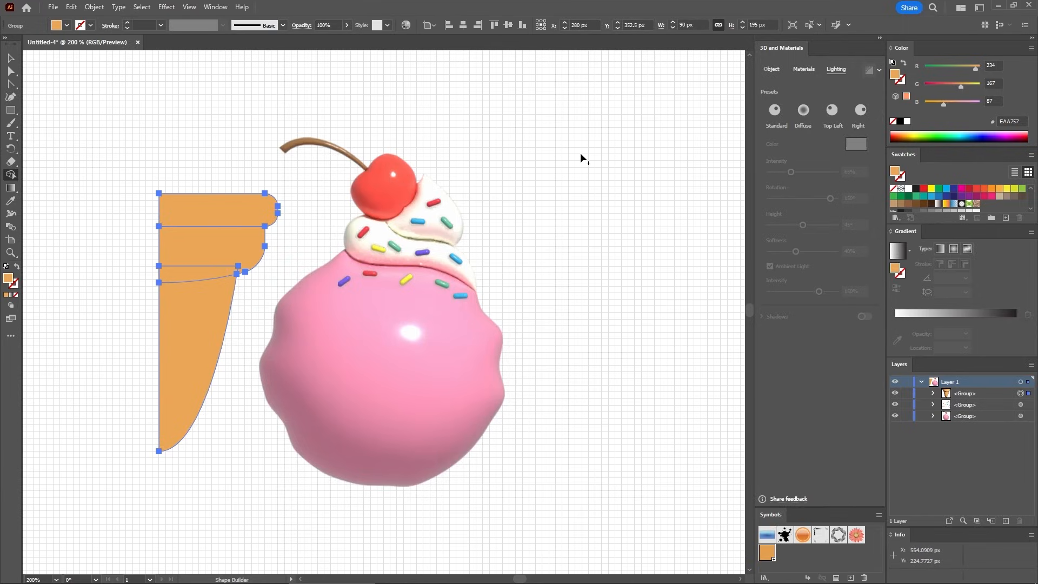
left_click(772, 70)
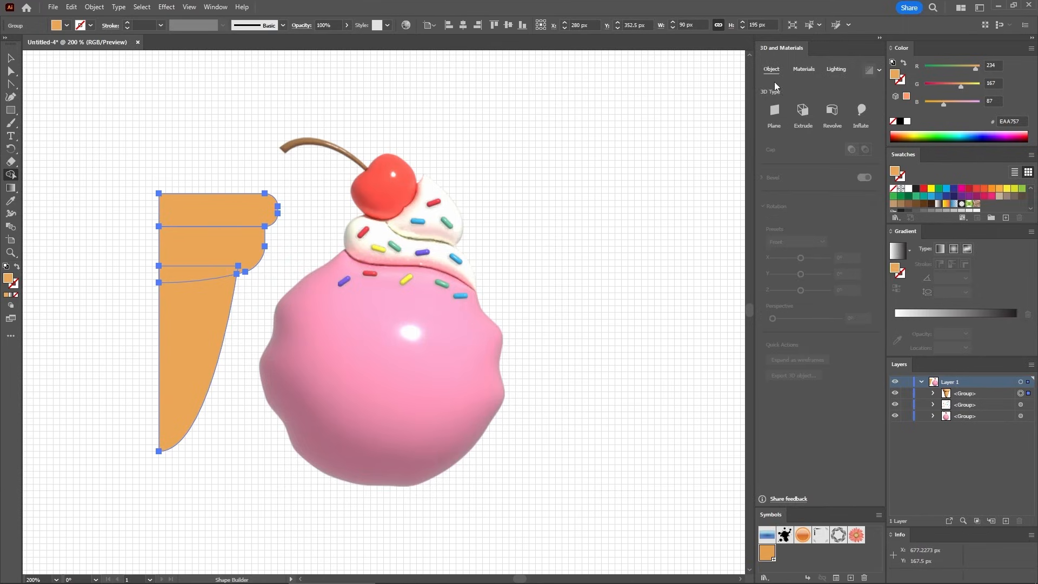
left_click(833, 112)
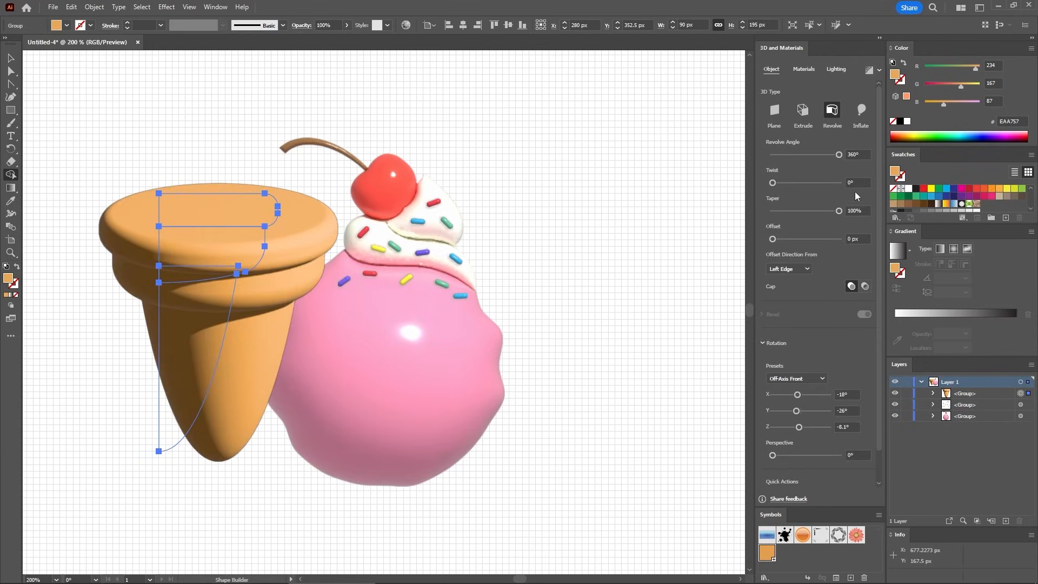
left_click(813, 378)
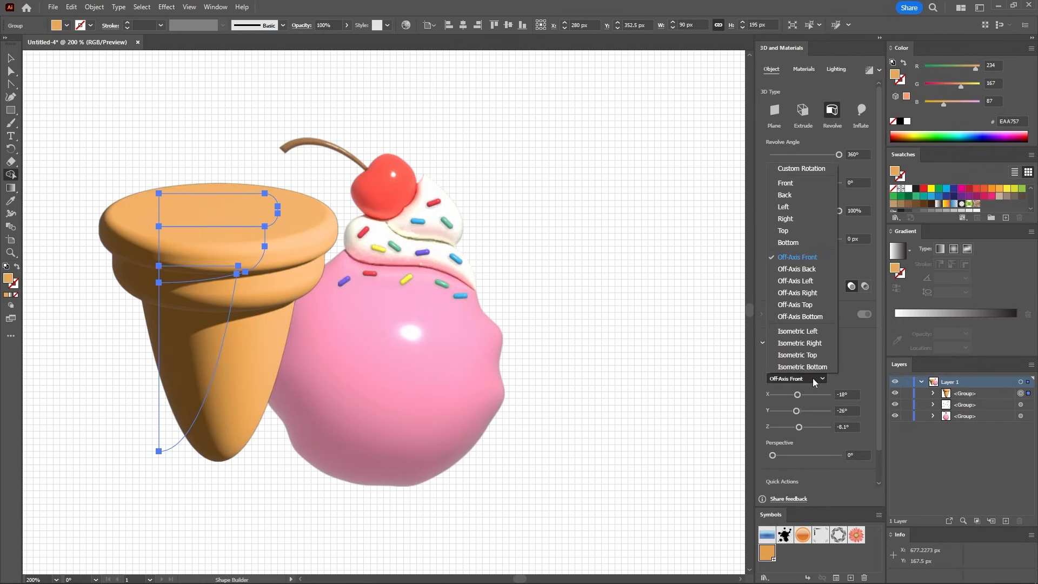
left_click(808, 185)
left_click(11, 58)
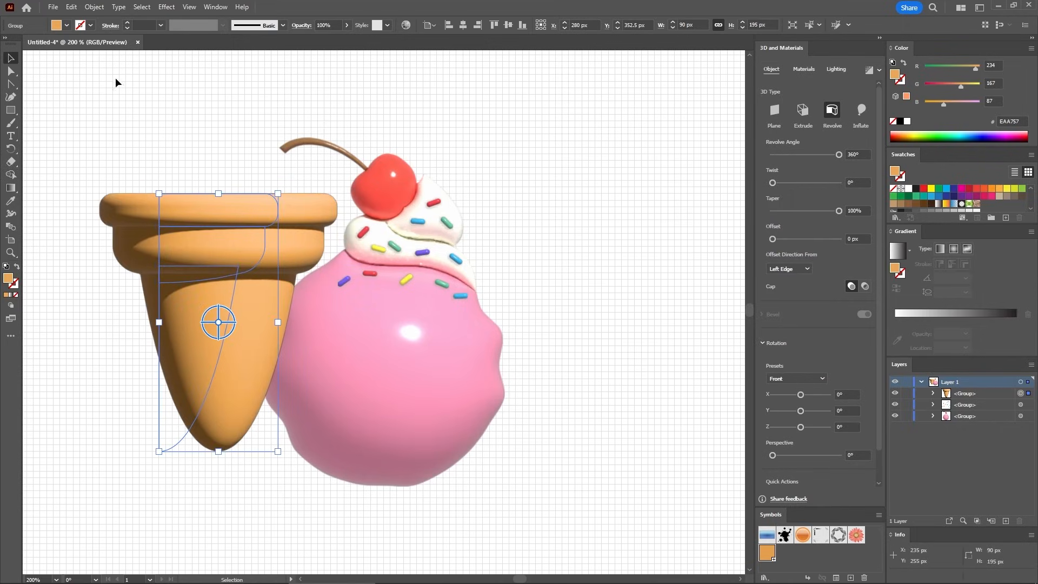
- Move the revolved cone centrally beneath the pink scoop so its rim covers the scoop's lower part
left_click(267, 169)
key("ctrl+minus")
key("ctrl+minus")
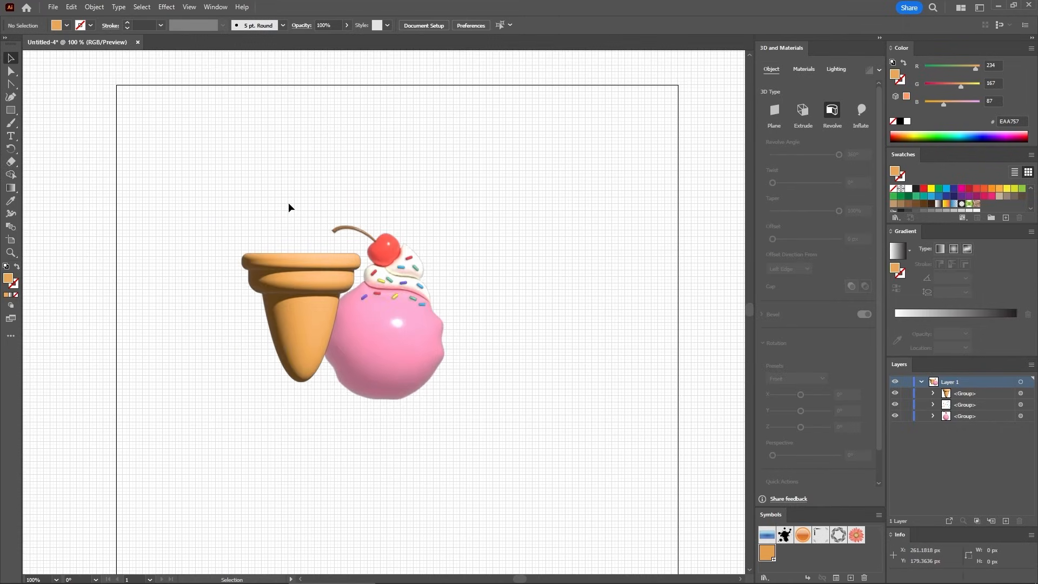
left_click_drag(302, 263, 382, 374)
left_click(490, 255)
left_click_drag(491, 200, 304, 479)
key("a")
key("ctrl+plus")
key("ctrl+plus")
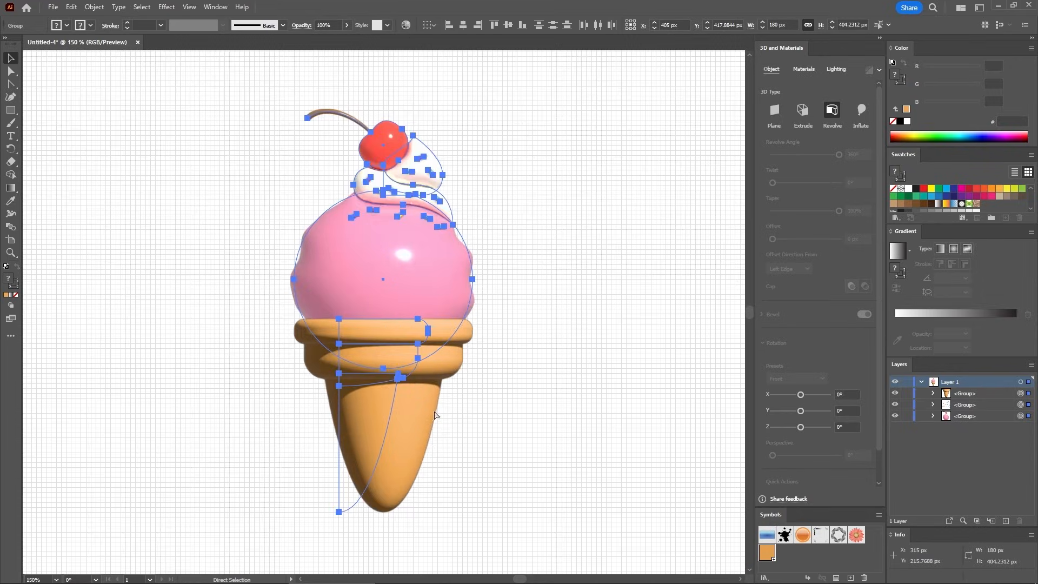
key("v")
key("ctrl+minus")
left_click(515, 359)
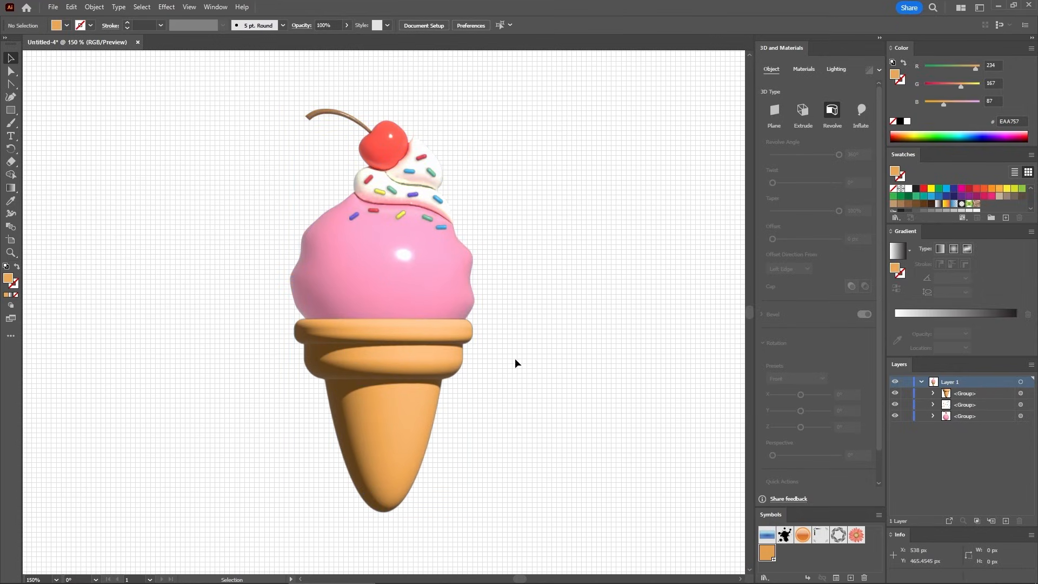
- Set the cone's lighting to 65% intensity, 150° rotation and 60° height, with ambient light intensity at 100%
left_click(407, 357)
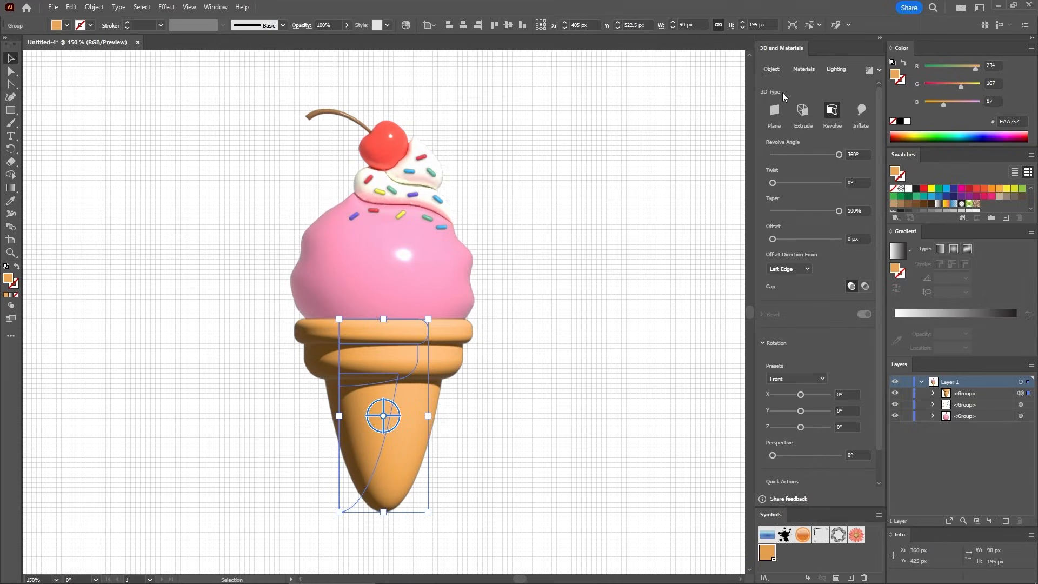
left_click(836, 70)
left_click(860, 172)
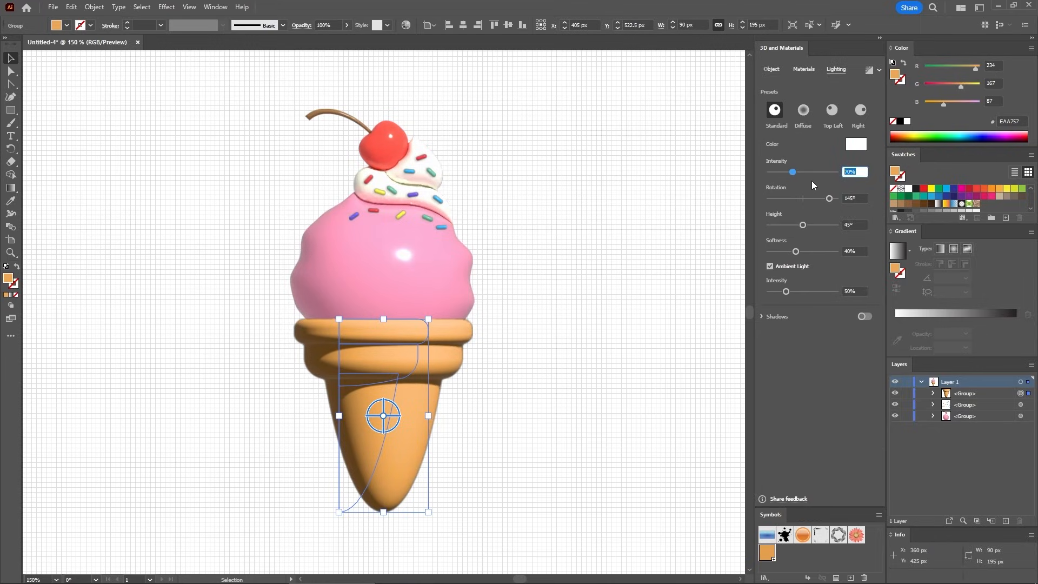
type("65")
key("Tab")
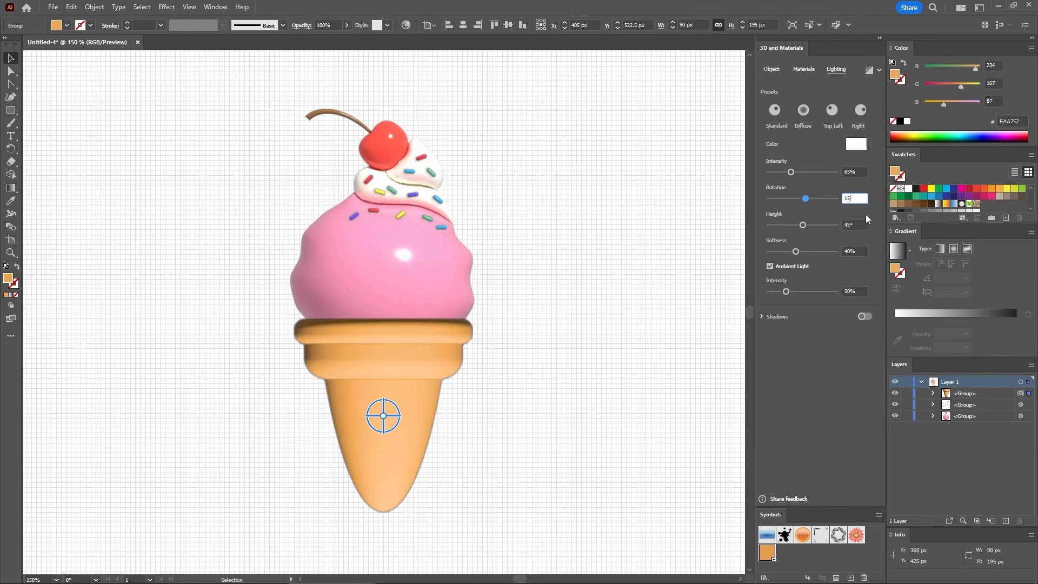
type("150")
key("Tab")
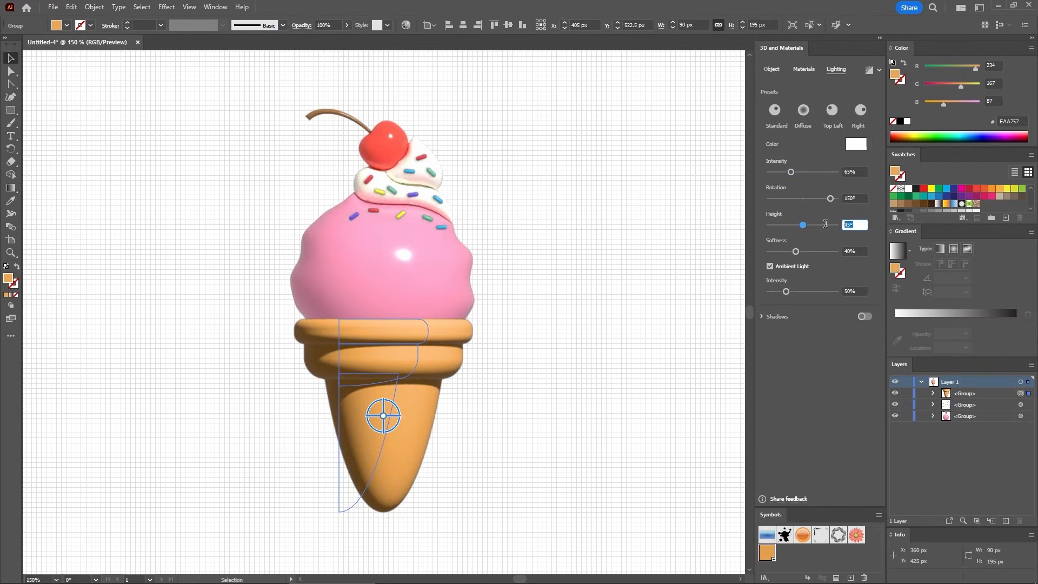
type("60")
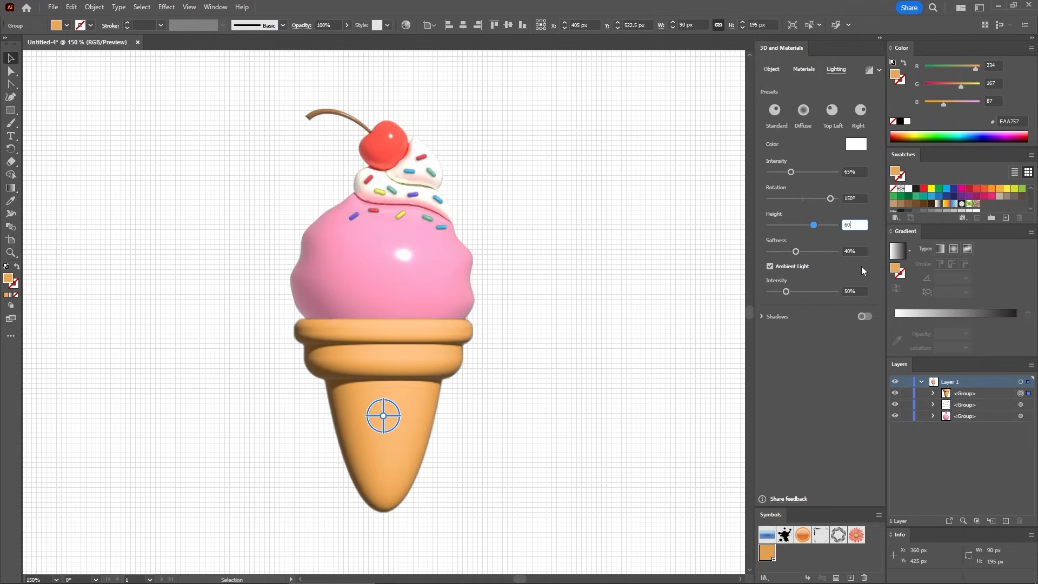
left_click(859, 290)
type("100")
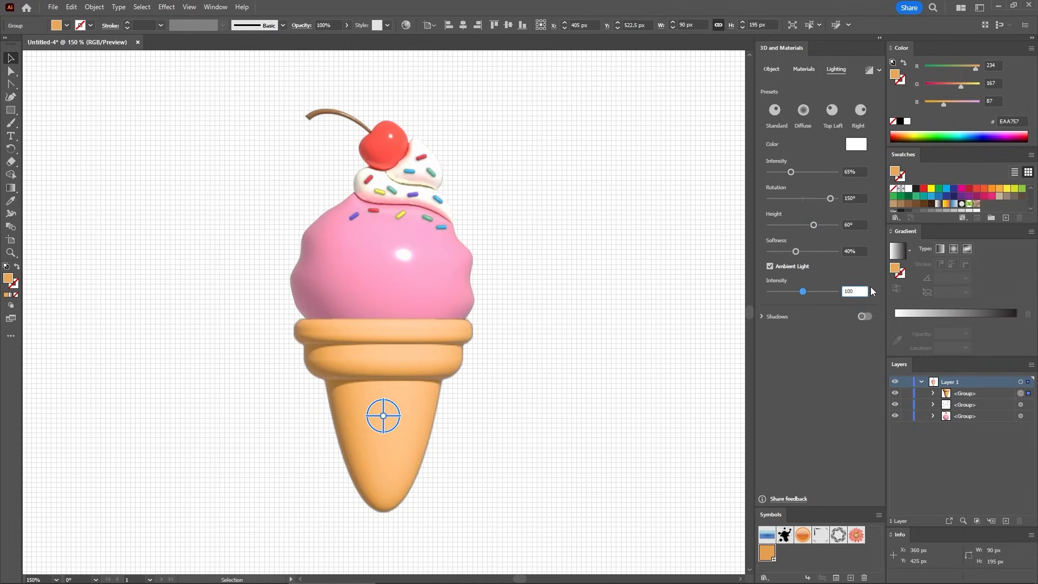
key("Return")
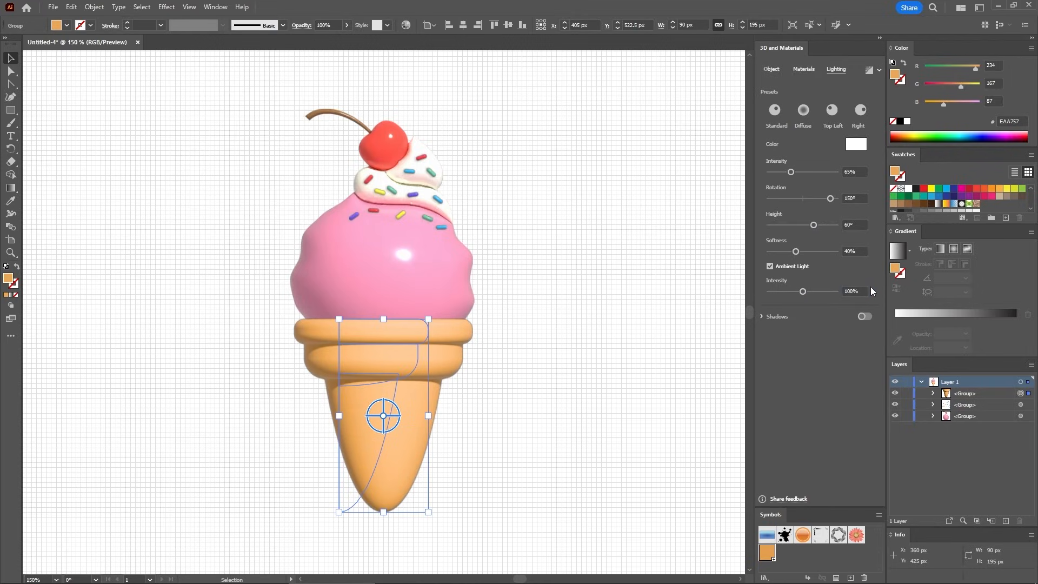
- Set the cone's roughness to 0.2 and map the New Symbol waffle graphic onto it with Invisible Geometry enabled
left_click(806, 69)
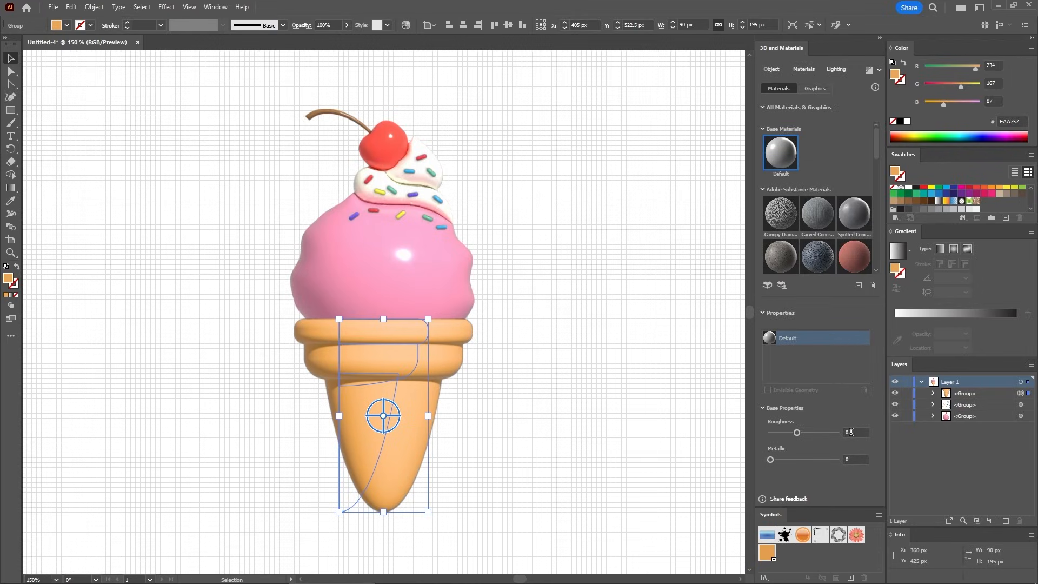
key("Return")
left_click(818, 89)
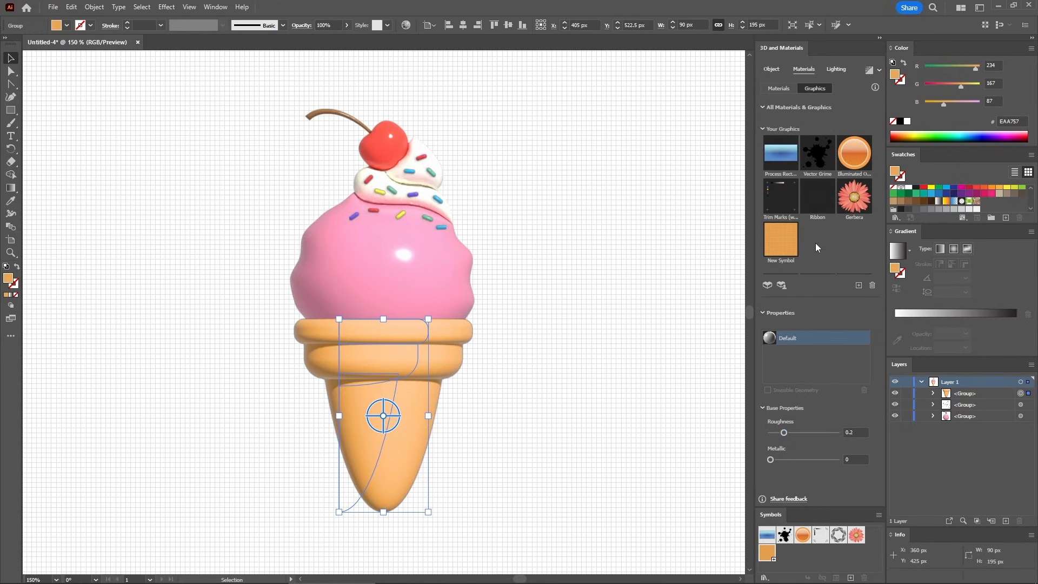
left_click(785, 243)
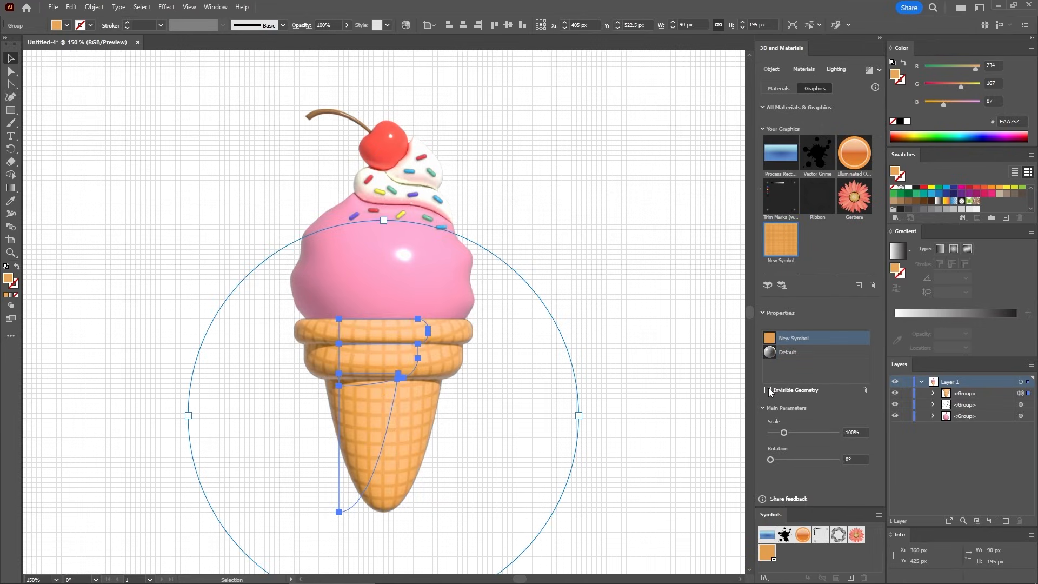
left_click(768, 389)
- Try scaling the mapped waffle graphic on the cone to 150%
left_click(853, 432)
type("150")
key("Return")
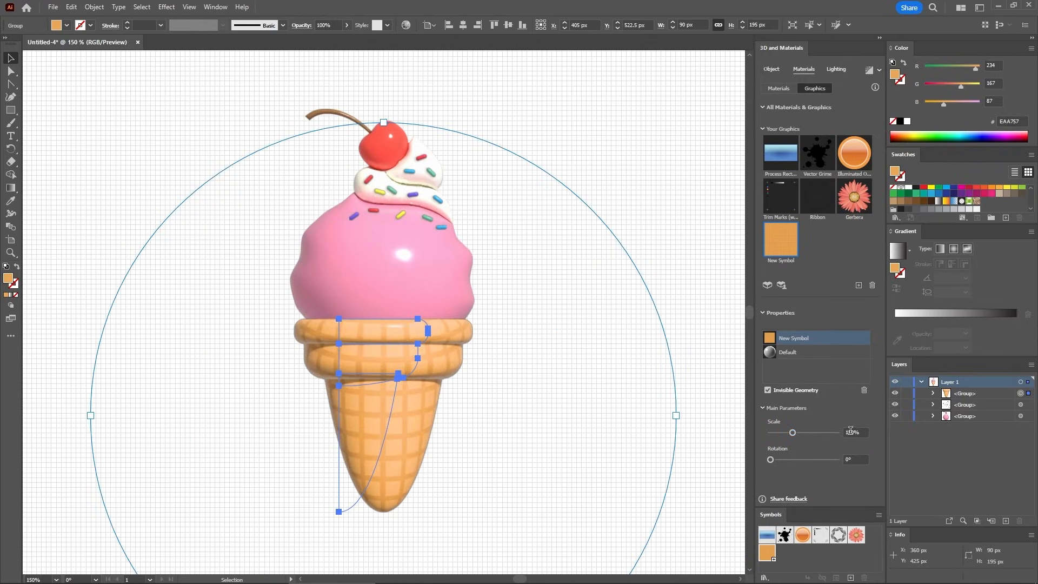
- Set the mapped waffle graphic's scale to 100% and its rotation to 45°
left_click_drag(853, 432, 812, 431)
type("10")
left_click_drag(858, 460, 839, 459)
type("45")
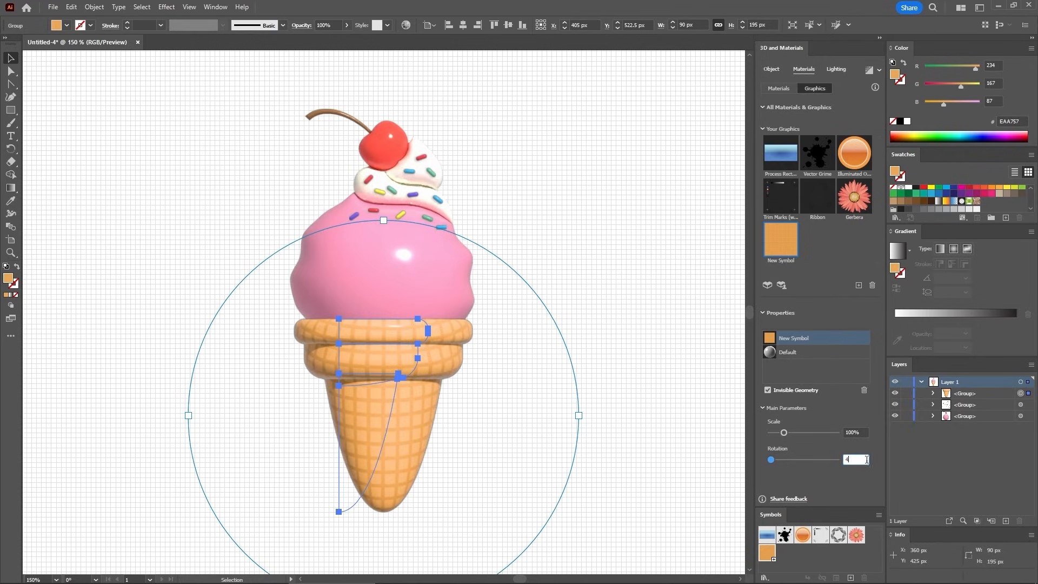
key("Return")
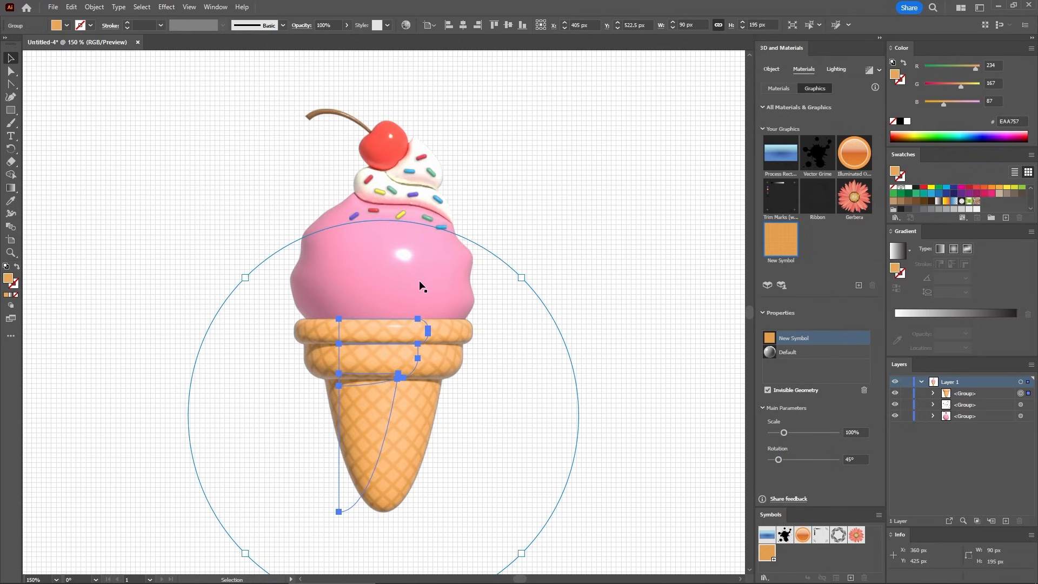
- Turn off Snap to Grid, hide the grid and leave the cone deselected
key("a")
key("ctrl+plus")
key("v")
key("ctrl+plus")
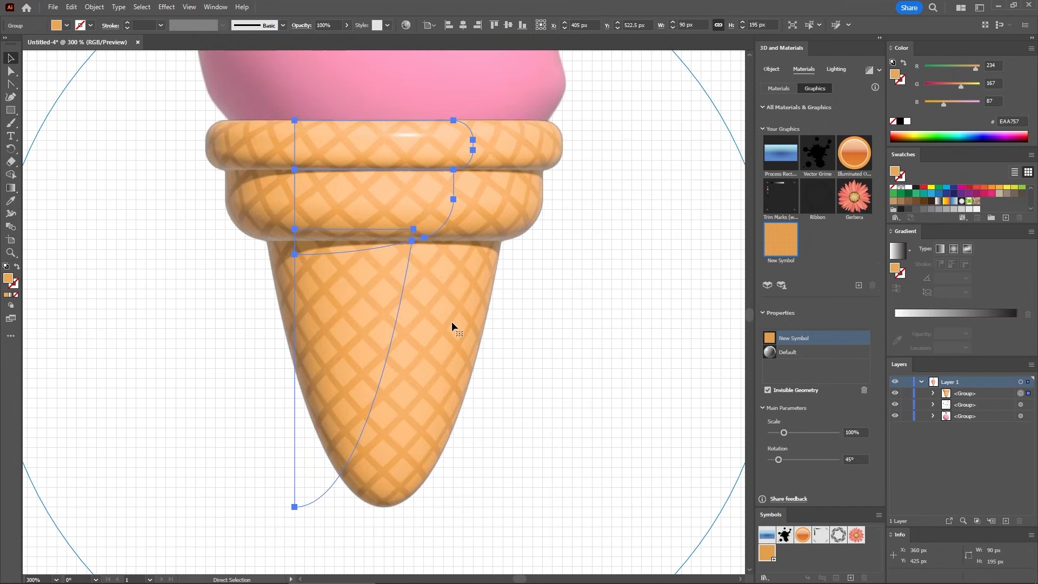
left_click(191, 7)
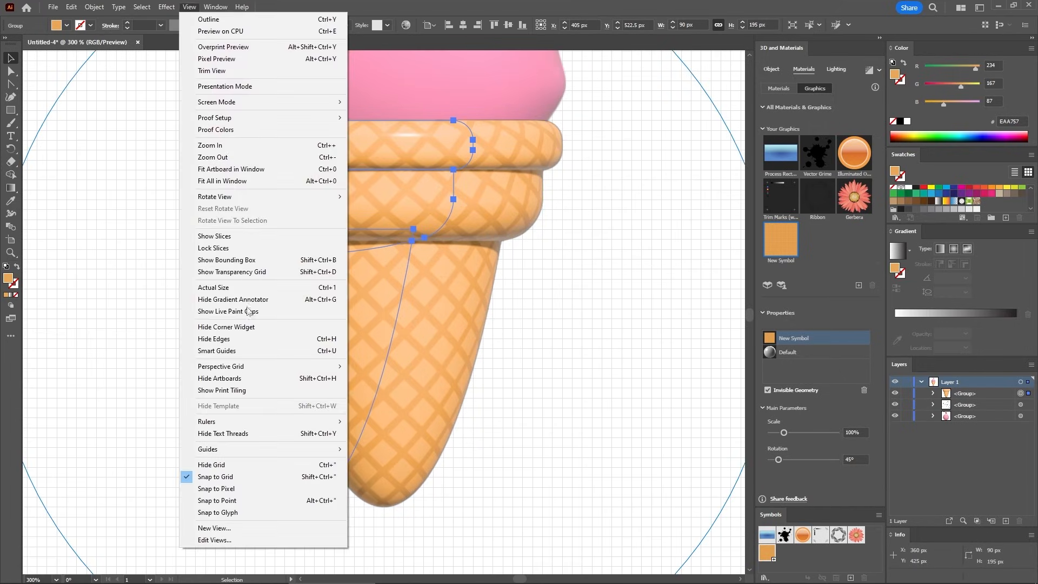
left_click(249, 476)
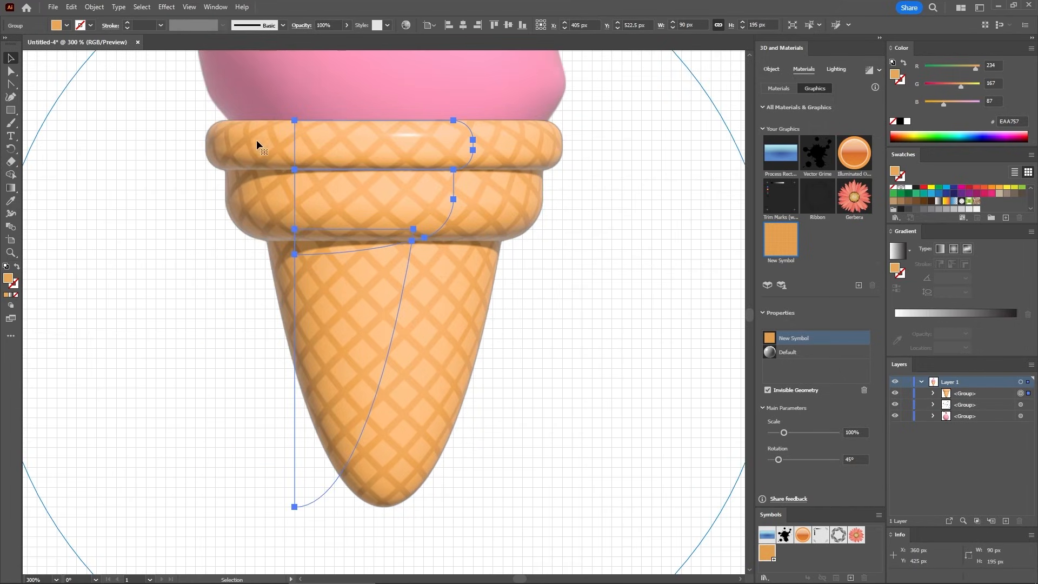
left_click(190, 7)
left_click(222, 466)
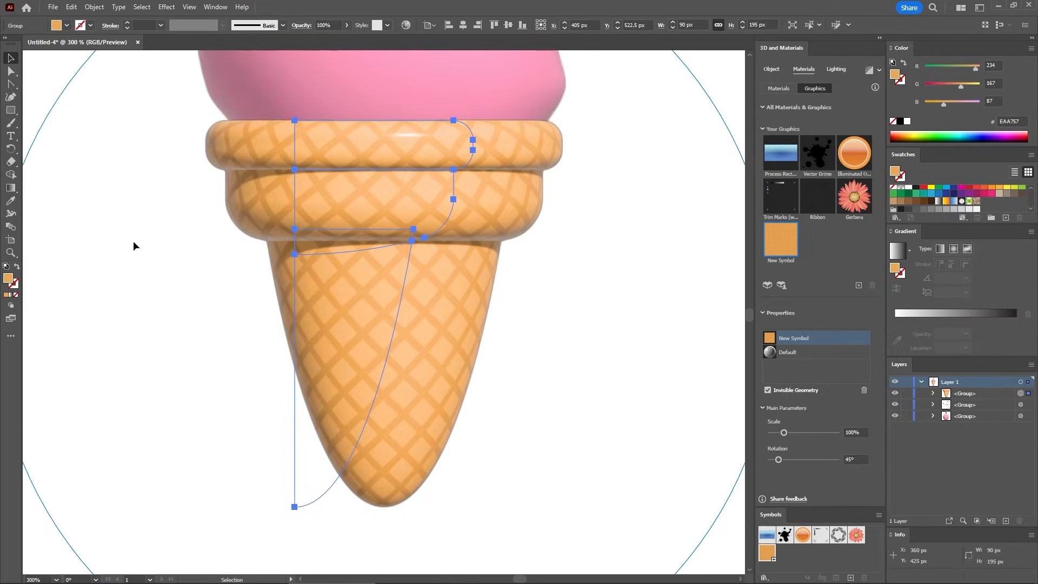
left_click(34, 85)
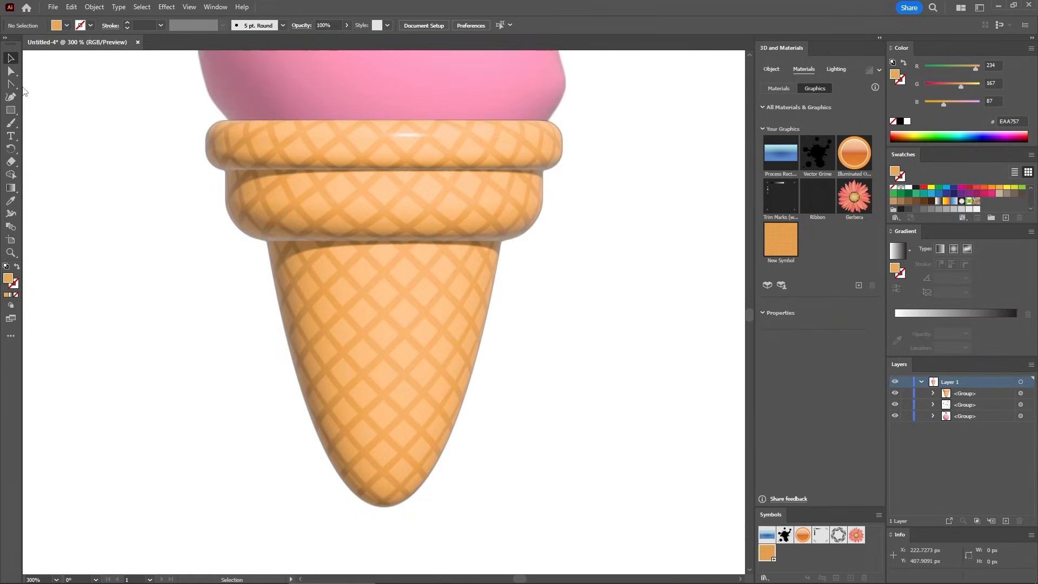
- Draw a closed teardrop-shaped drip about 24 by 44 px with the Pen tool over the left part of the cone's two rims
left_click(11, 84)
left_click(39, 86)
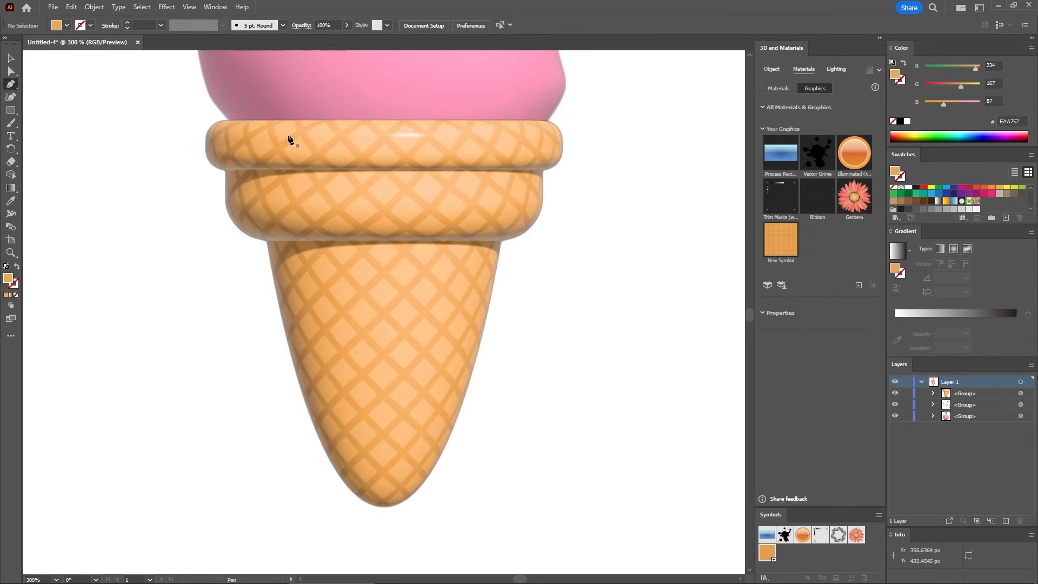
left_click_drag(288, 135, 300, 133)
mouse_move(309, 189)
left_mouse_down()
mouse_move(309, 207)
mouse_move(259, 220)
left_mouse_up()
left_click(282, 222)
left_click_drag(267, 177, 301, 132)
left_click(288, 135)
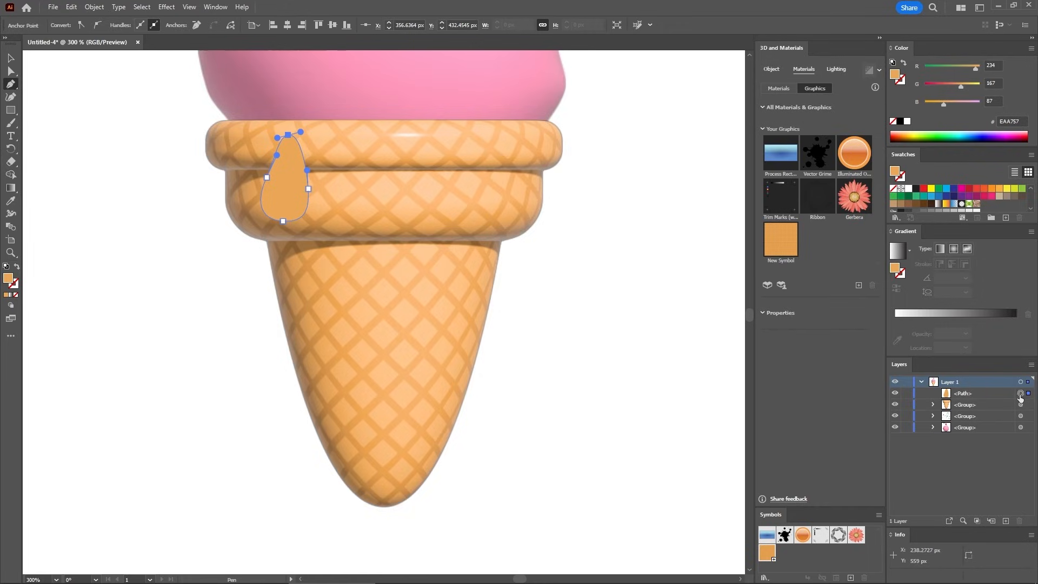
- Give the drip an inflated 3D look with an RGB 250, 145, 180 pink fill and render it with ray tracing
left_click(894, 189)
left_click(990, 66)
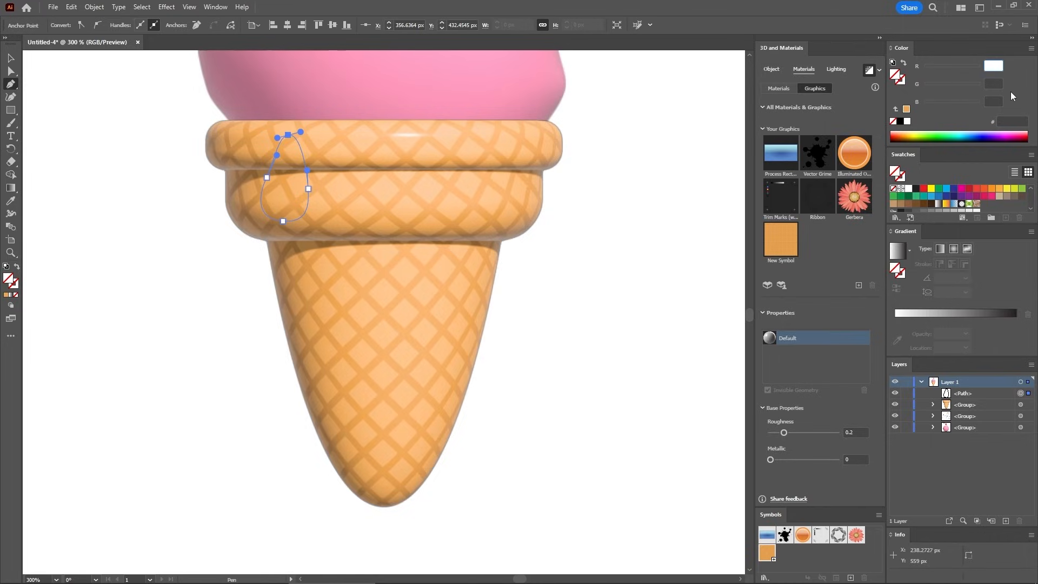
type("250")
key("Tab")
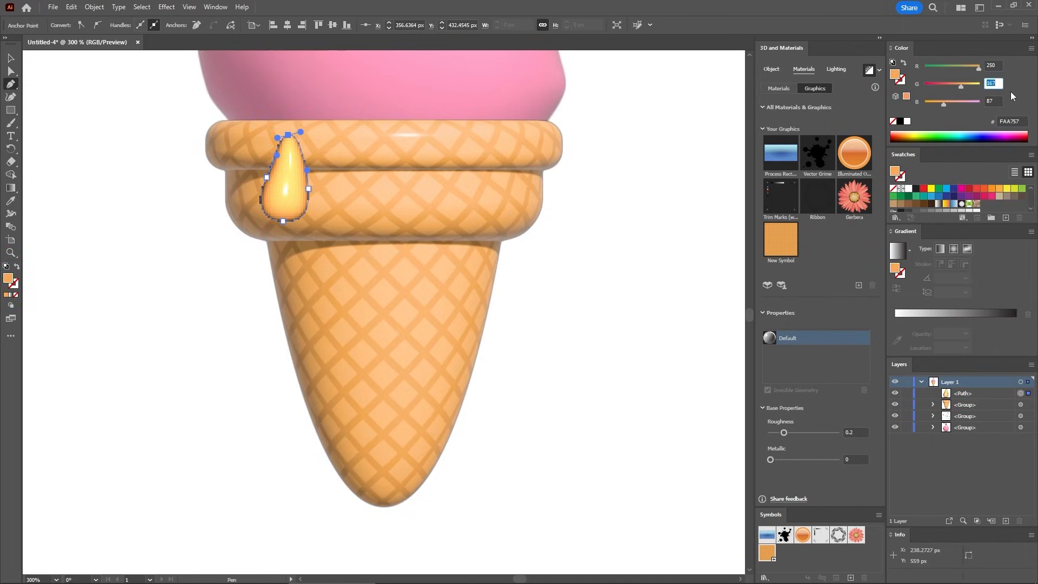
type("145")
key("Tab")
type("1")
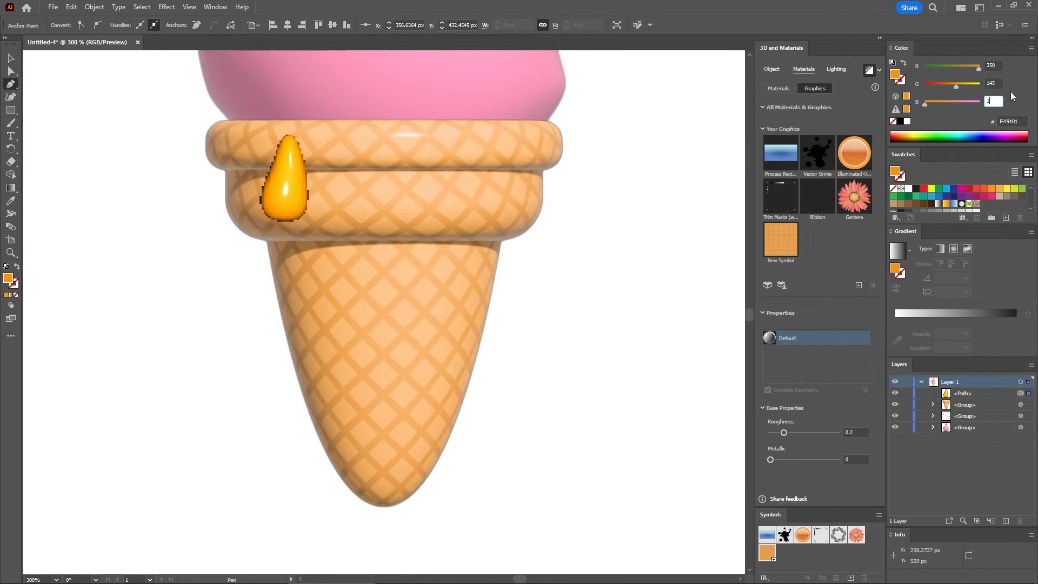
type("80")
key("Return")
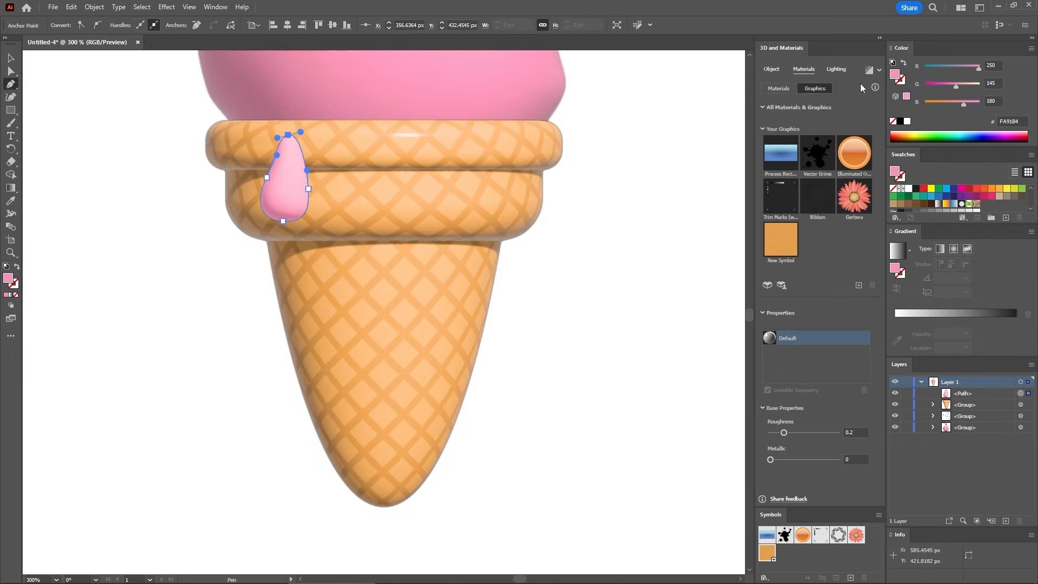
left_click(868, 72)
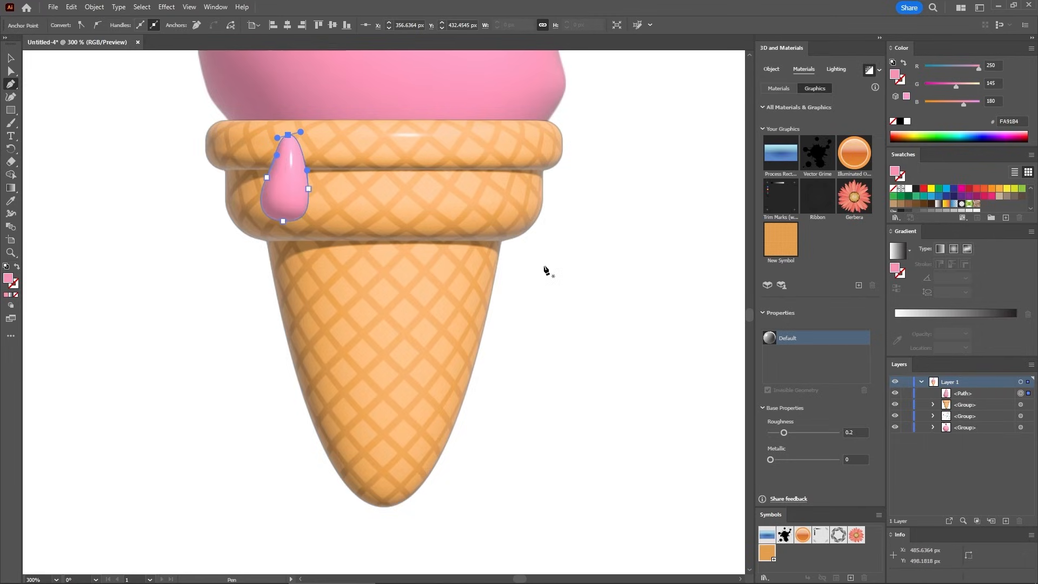
- Start a Drop Shadow effect on the pink drip and set the shadow color to black (000000)
left_click(13, 59)
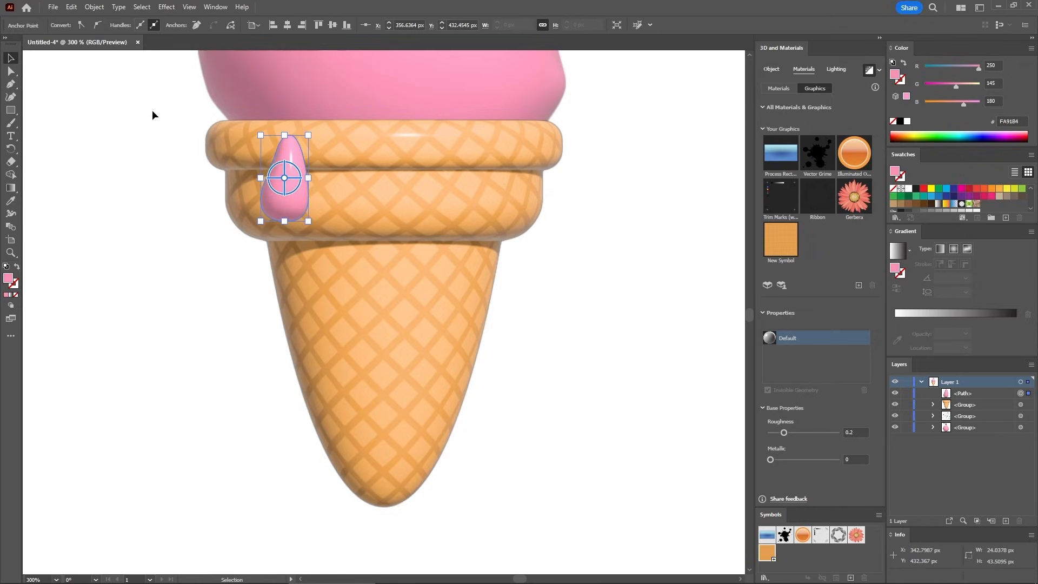
left_click(166, 7)
mouse_move(184, 129)
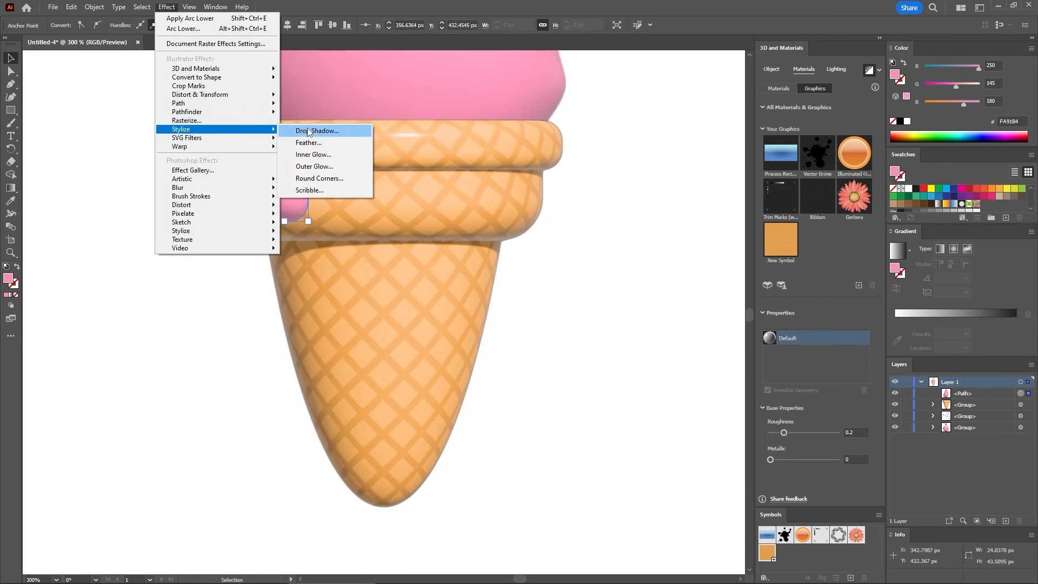
left_click(308, 131)
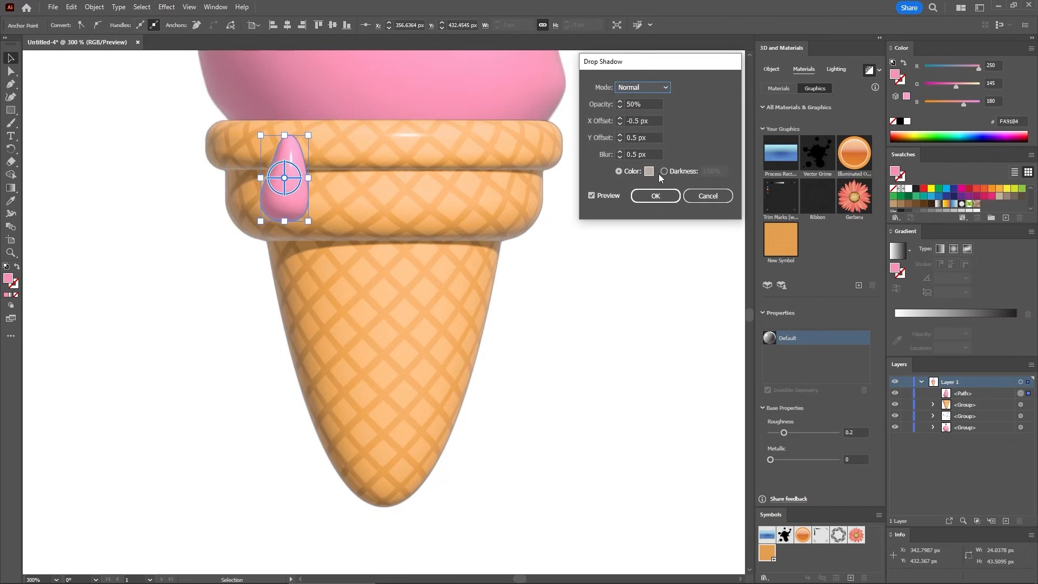
left_click(649, 171)
left_click_drag(169, 277, 140, 355)
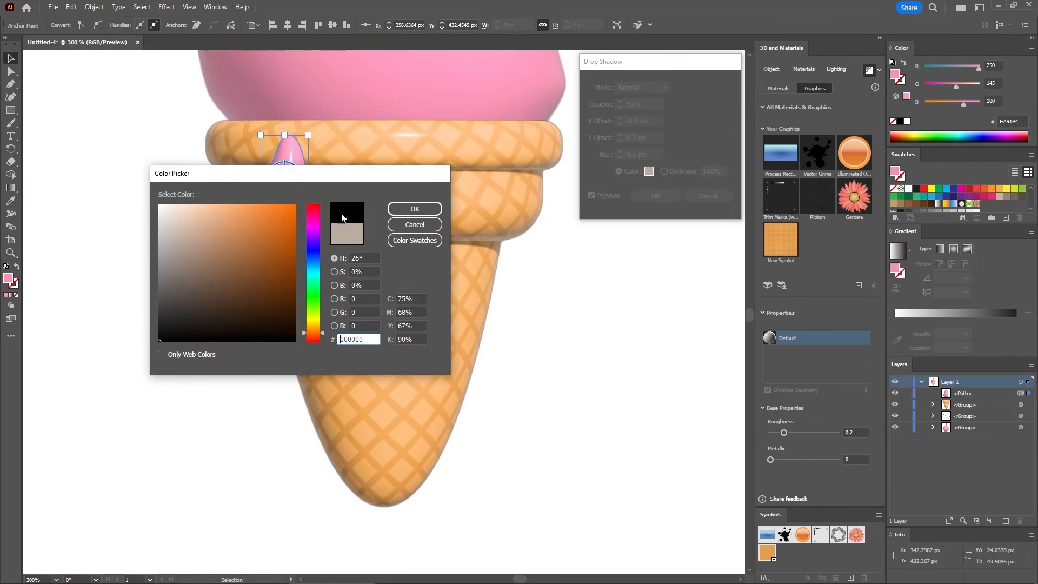
left_click(415, 208)
- Apply the drip's shadow in Multiply mode with an X offset of -5 px, a Y offset of 5 px and a 5 px blur
left_click(641, 89)
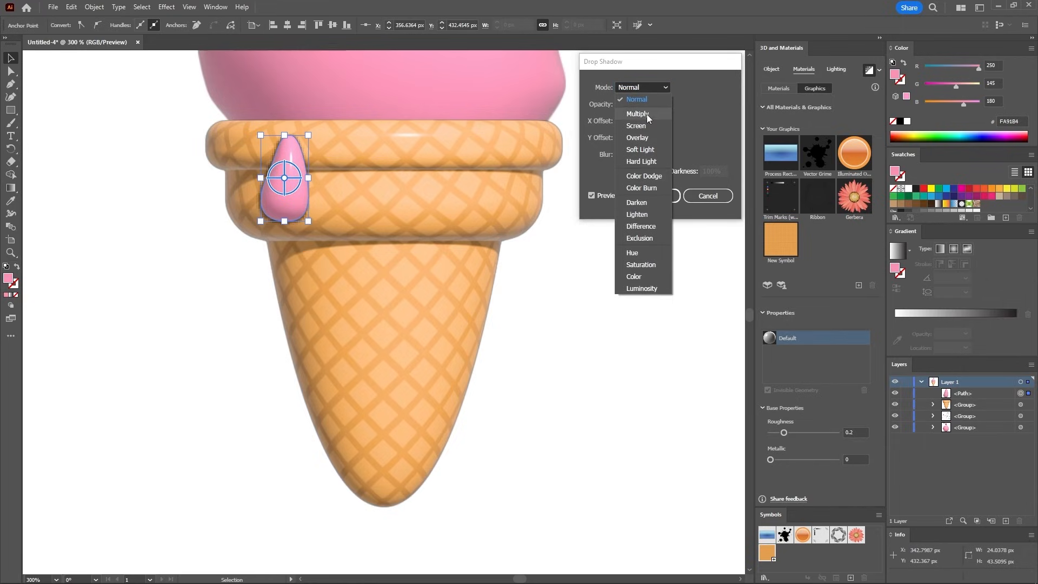
left_click(647, 115)
left_click(625, 105)
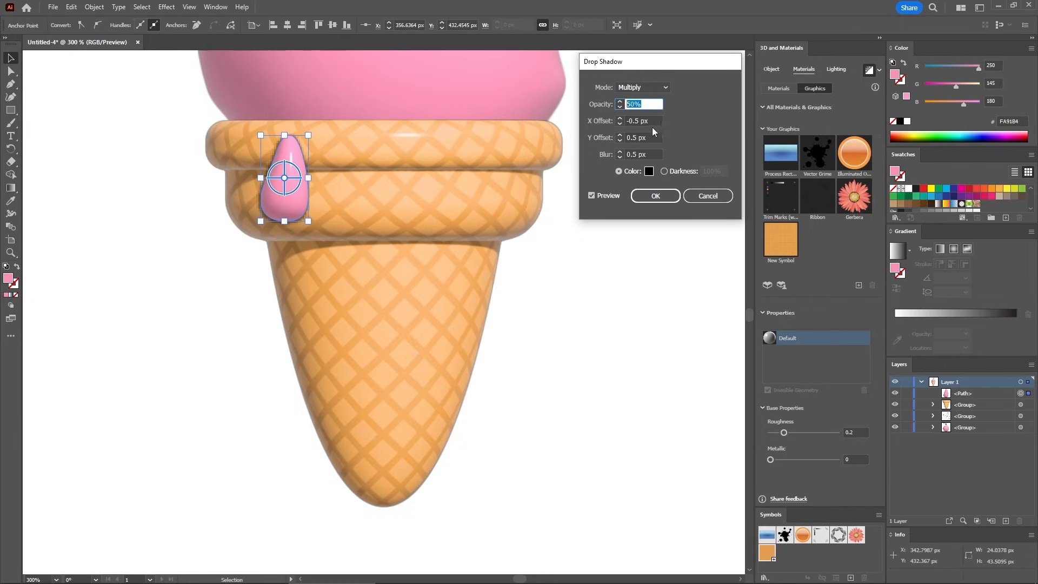
left_click_drag(650, 121, 631, 120)
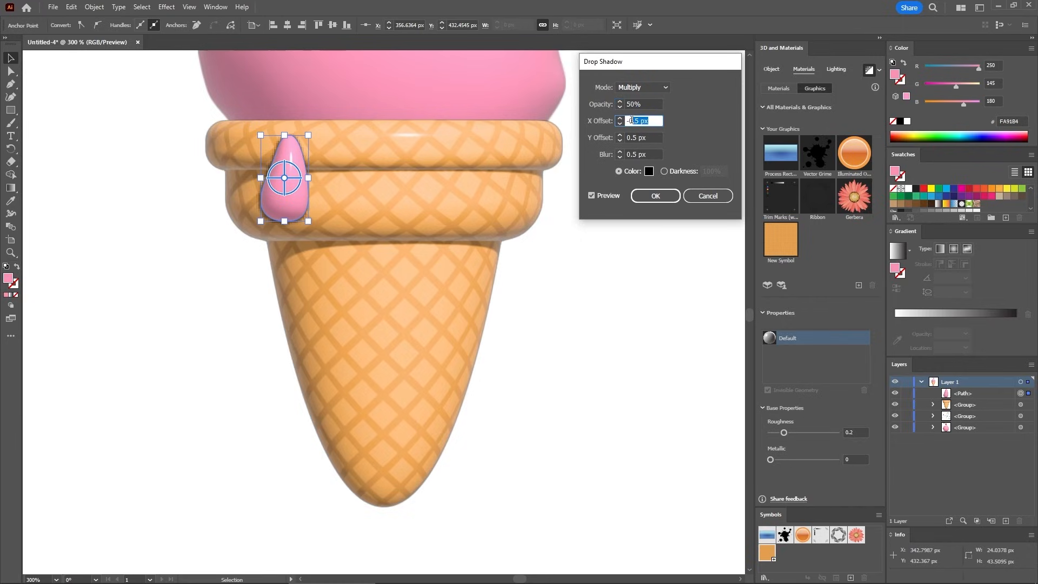
type("-5")
left_click(659, 140)
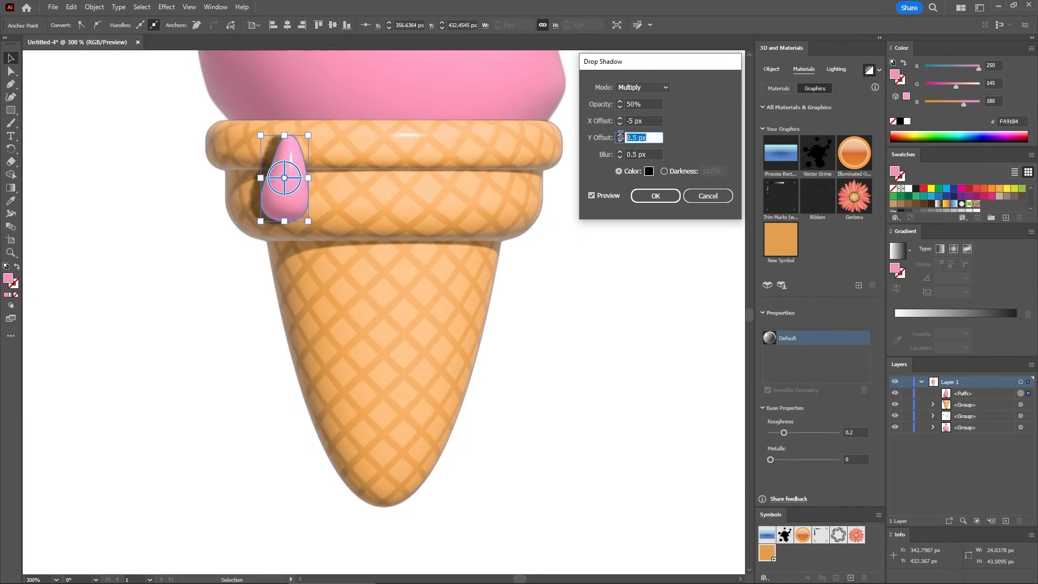
type("5")
left_click(631, 155)
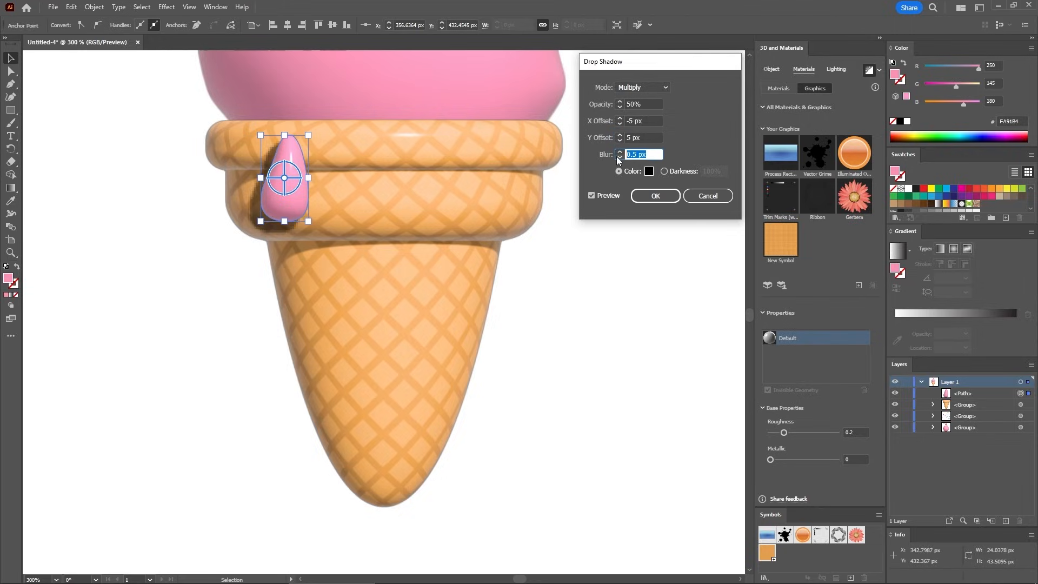
type("5")
left_click(656, 195)
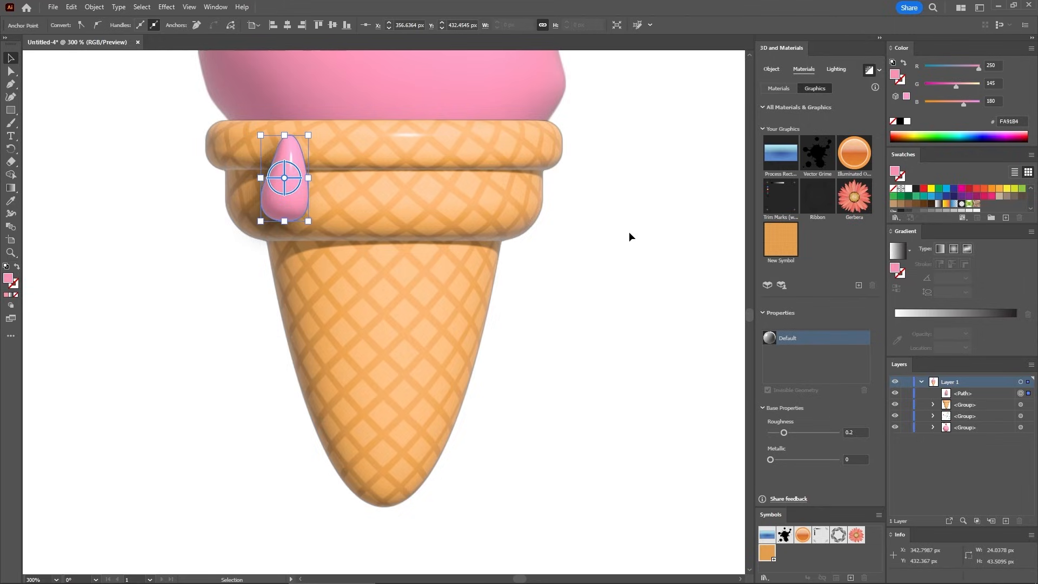
- Create an 850 by 850 px rectangle on the artboard
left_click(628, 229)
key("ctrl+0")
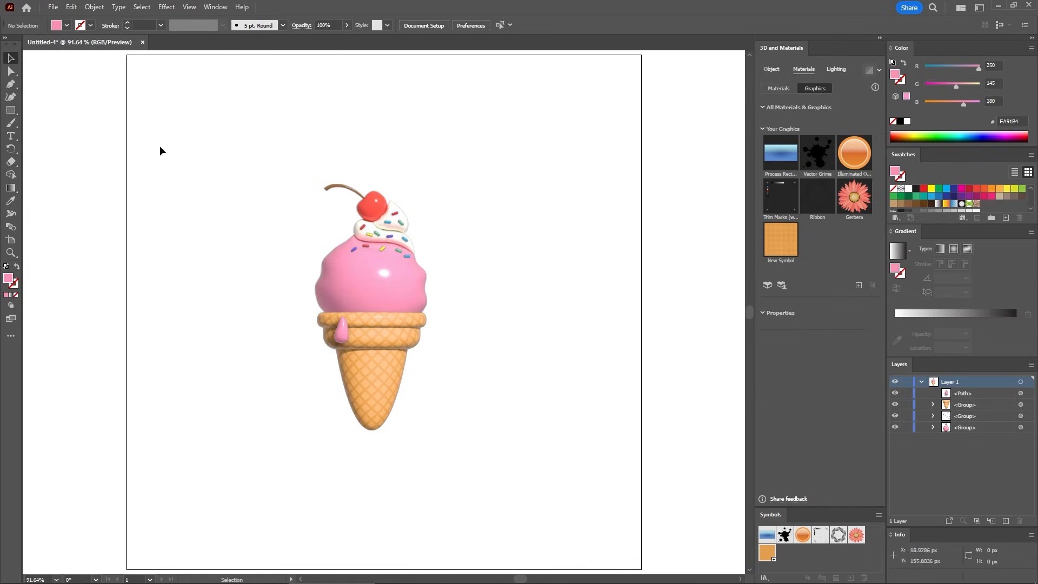
left_click(17, 111)
left_click(162, 132)
left_click(221, 177)
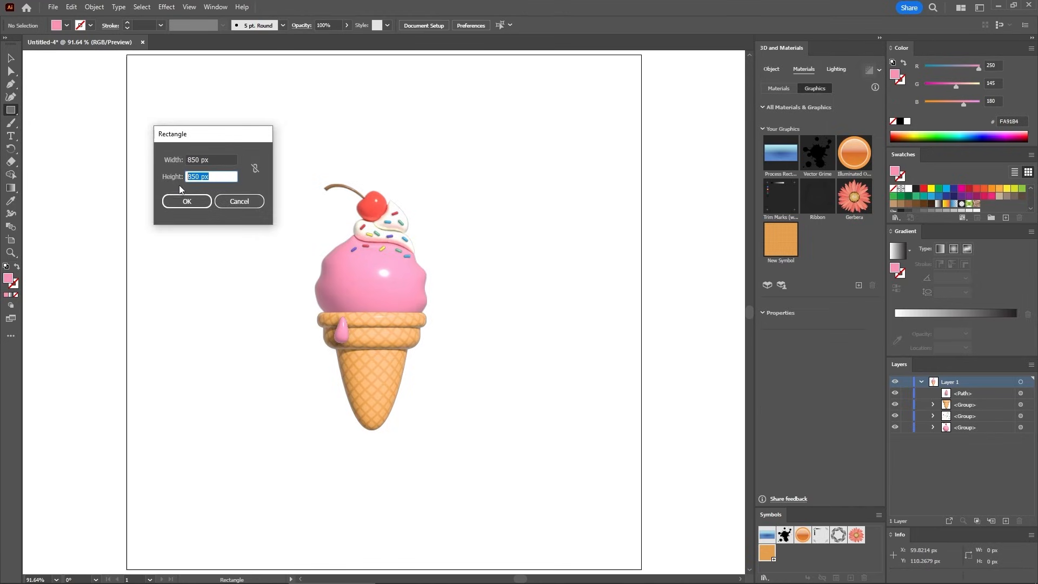
left_click(186, 201)
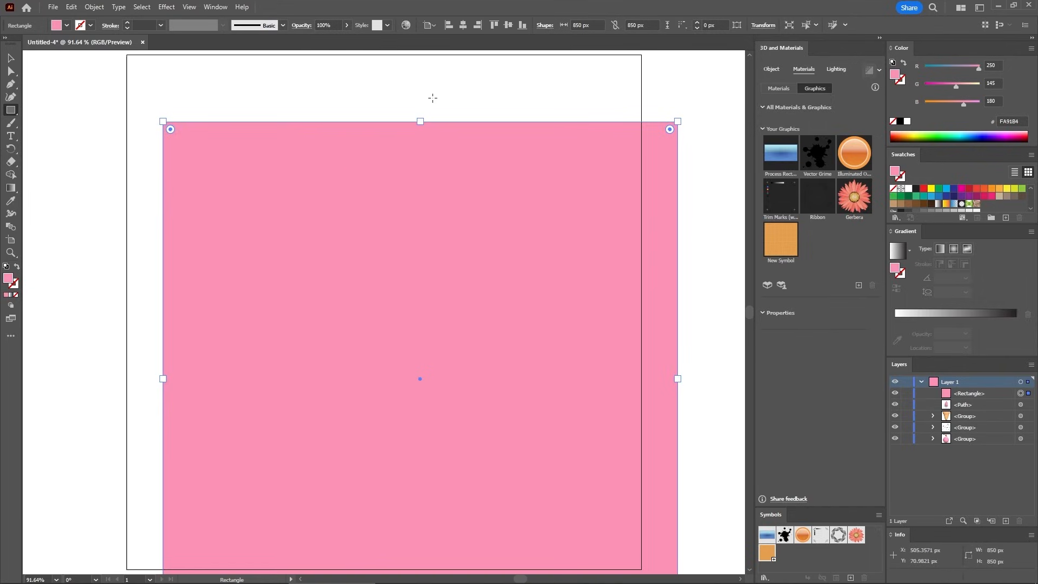
- Center the rectangle horizontally and vertically on the artboard and send it behind all the artwork
left_click(432, 26)
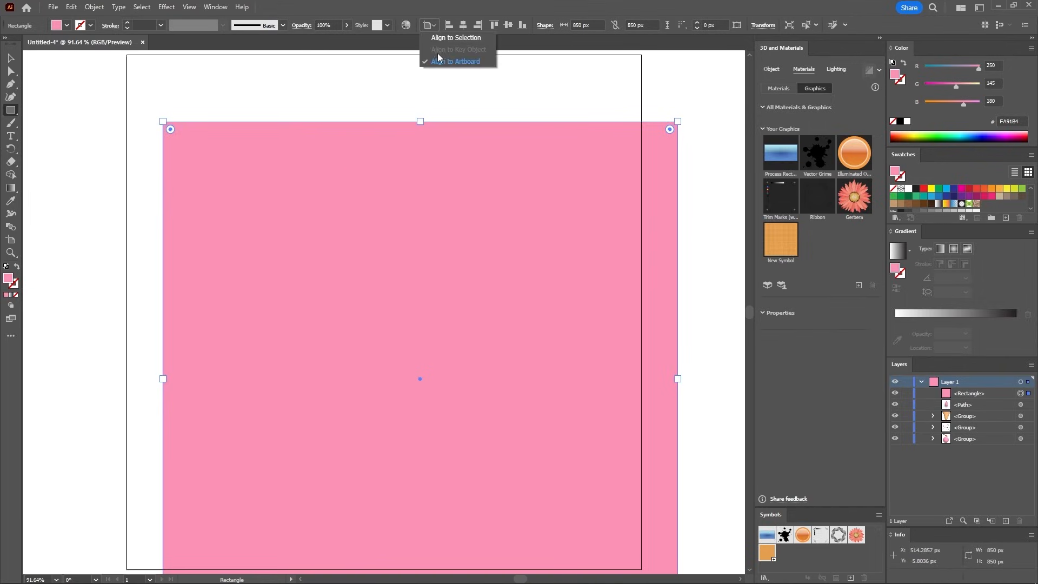
left_click(523, 48)
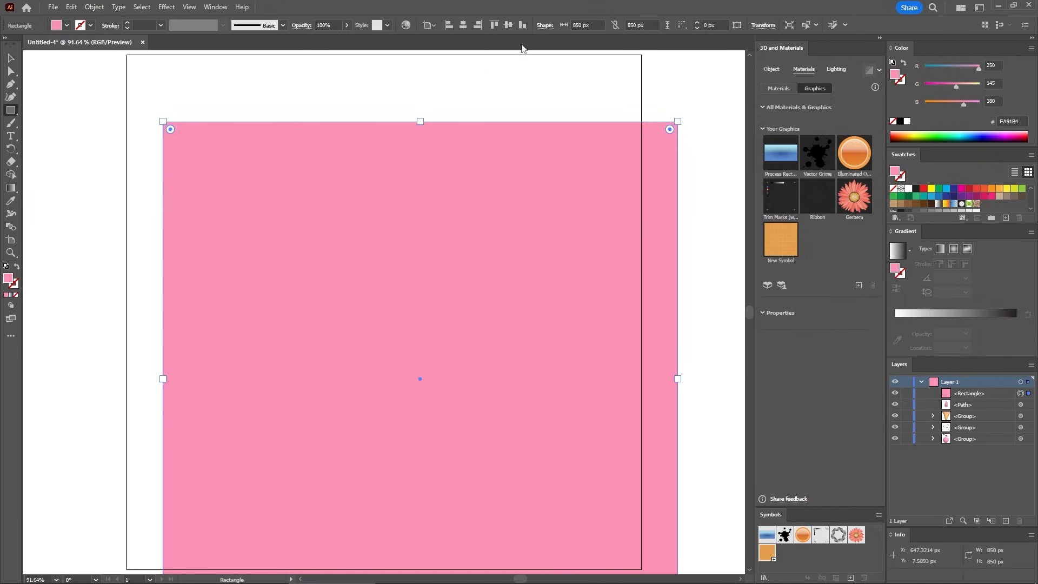
left_click(462, 25)
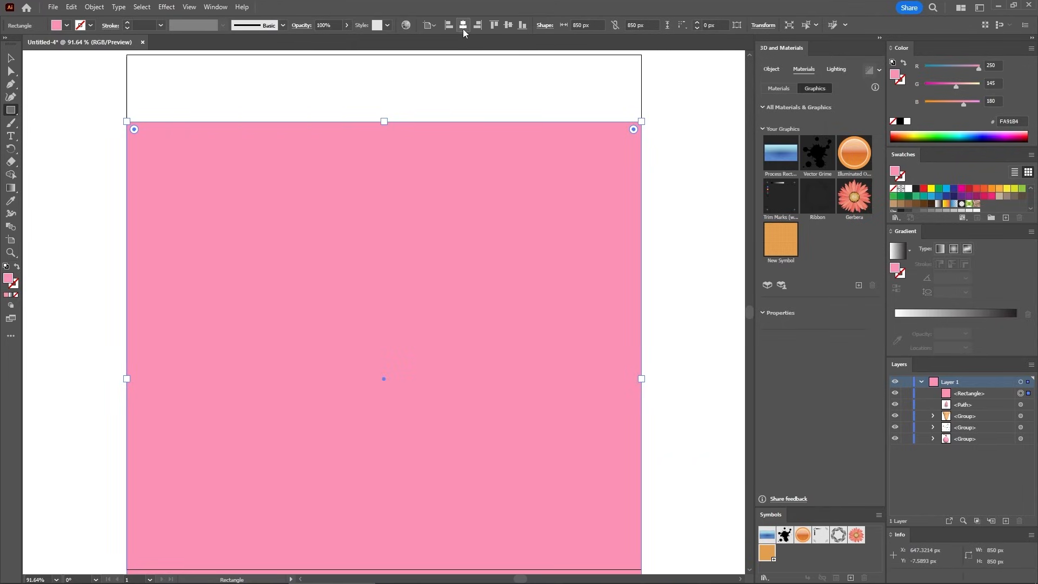
left_click(508, 27)
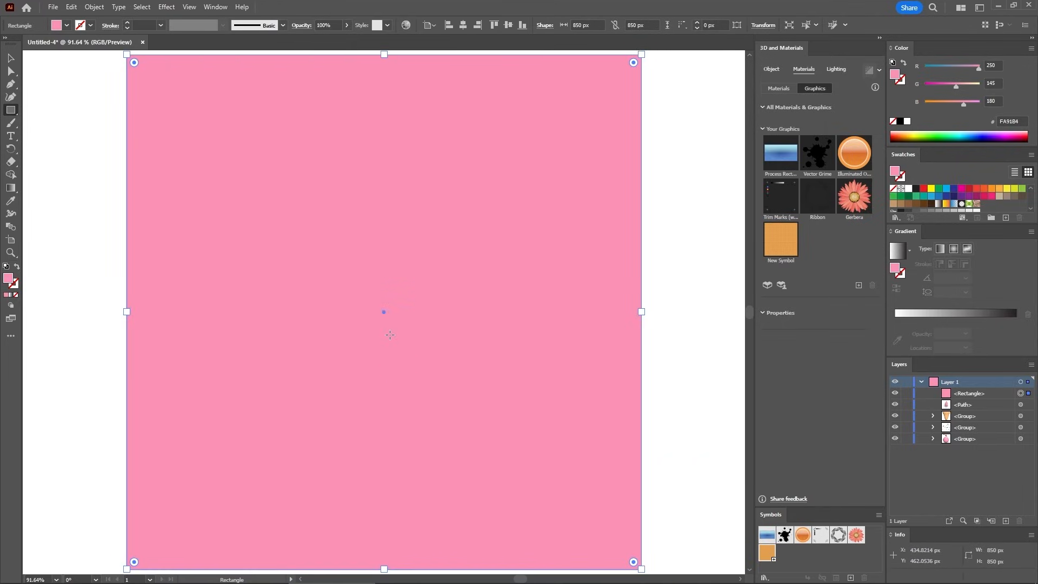
right_click(431, 228)
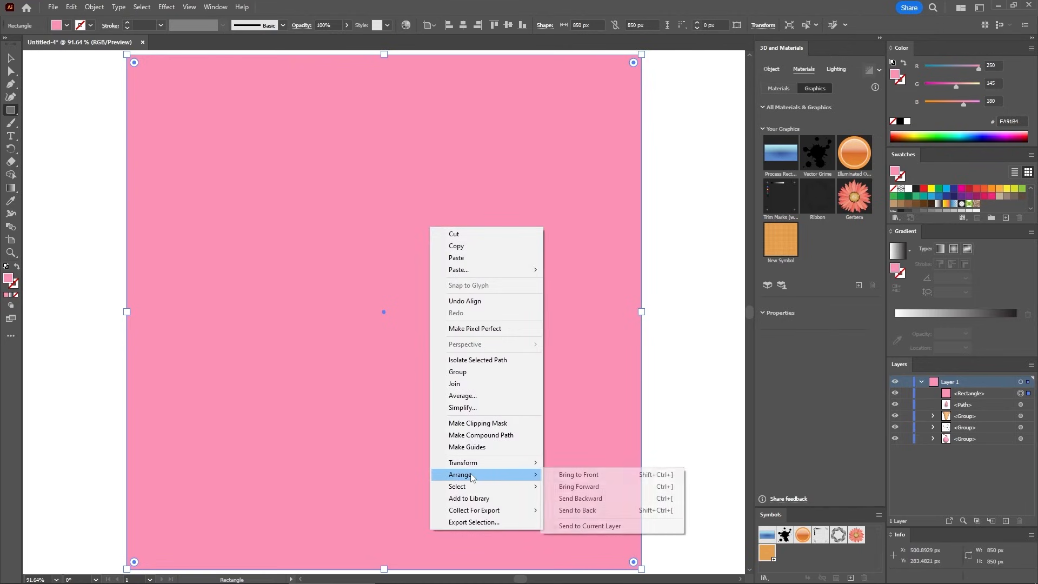
mouse_move(474, 476)
left_click(573, 511)
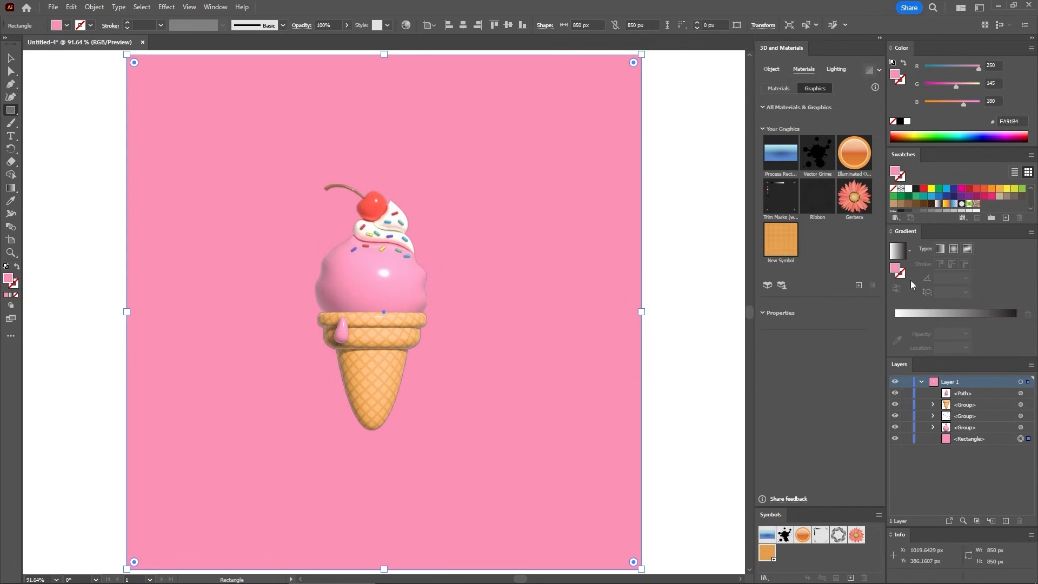
- Fill the background rectangle with a radial gradient and set its outer color stop to RGB 94, 182, 145
left_click(956, 249)
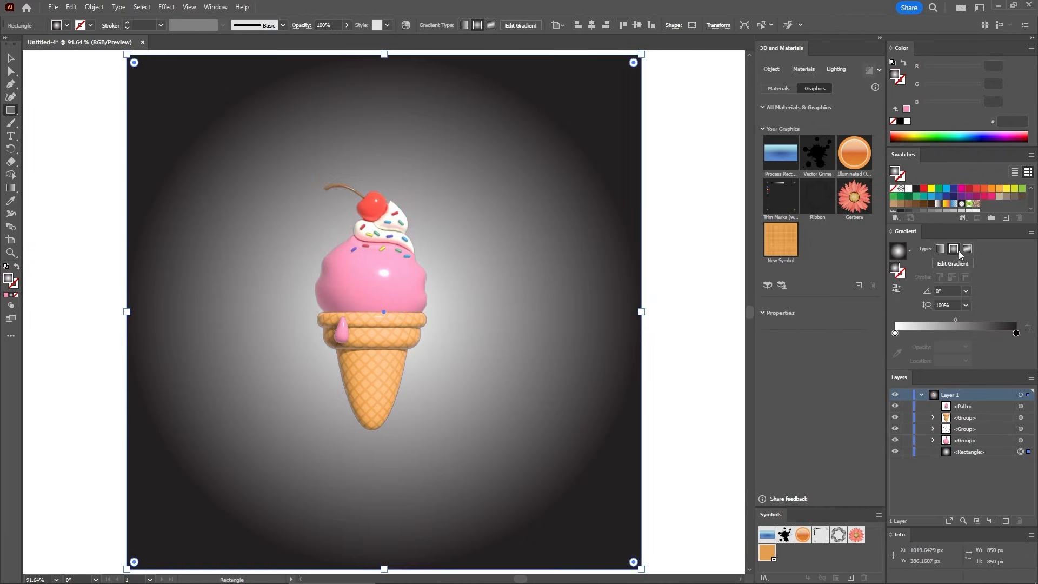
left_click(1017, 334)
left_click(1031, 48)
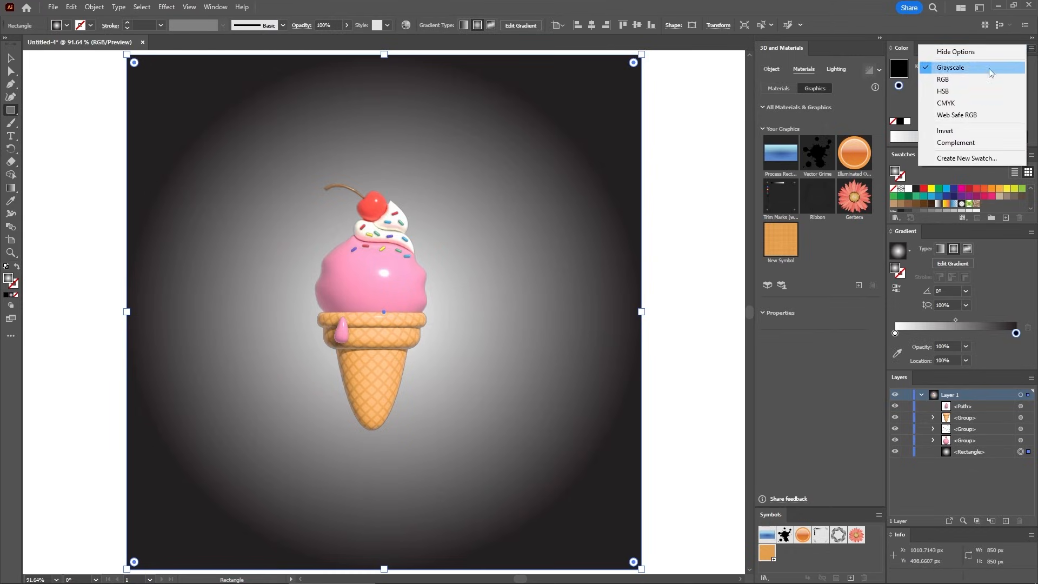
left_click(920, 81)
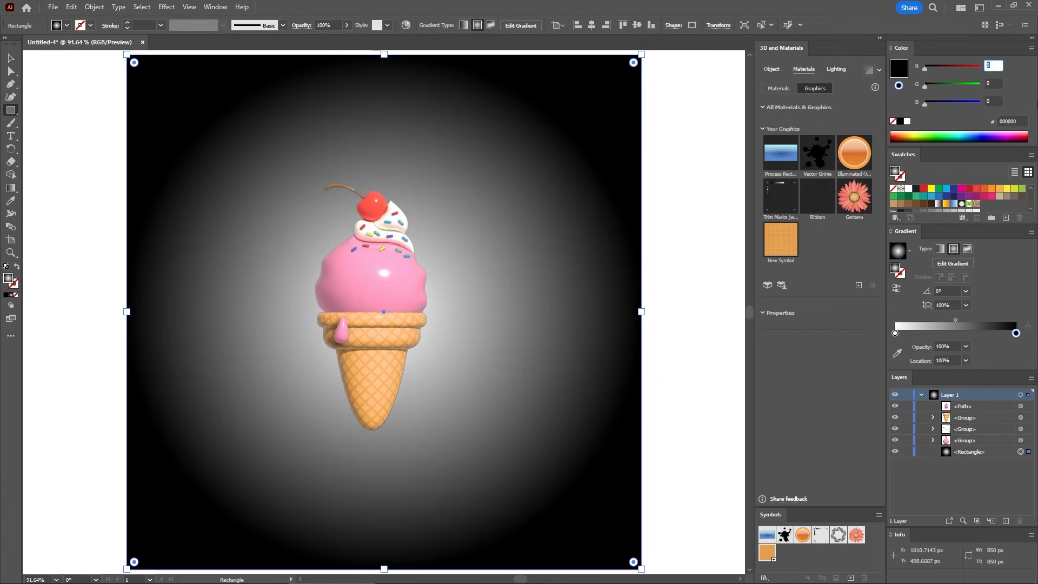
type("4")
key("Tab")
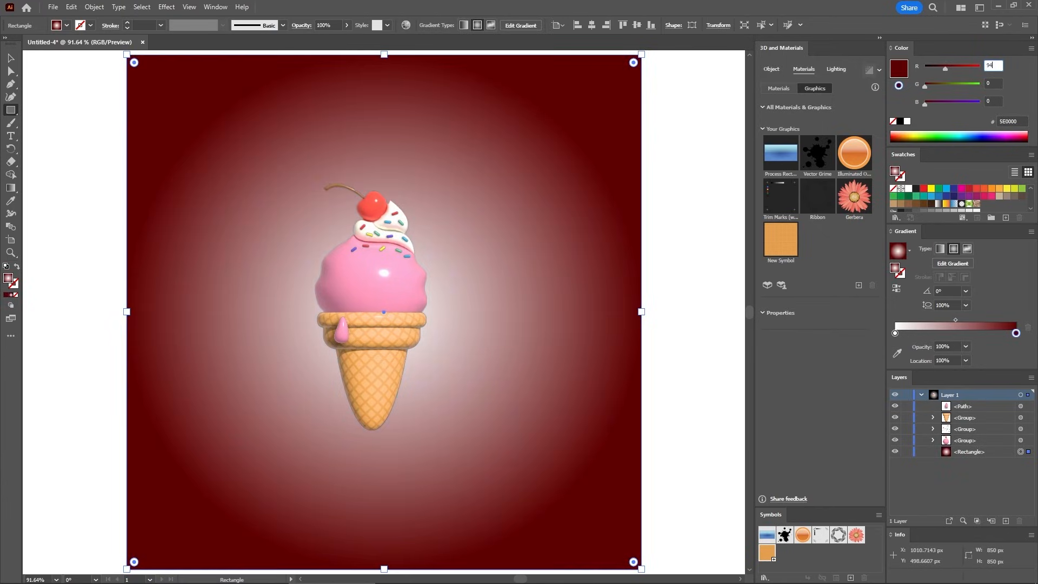
type("182")
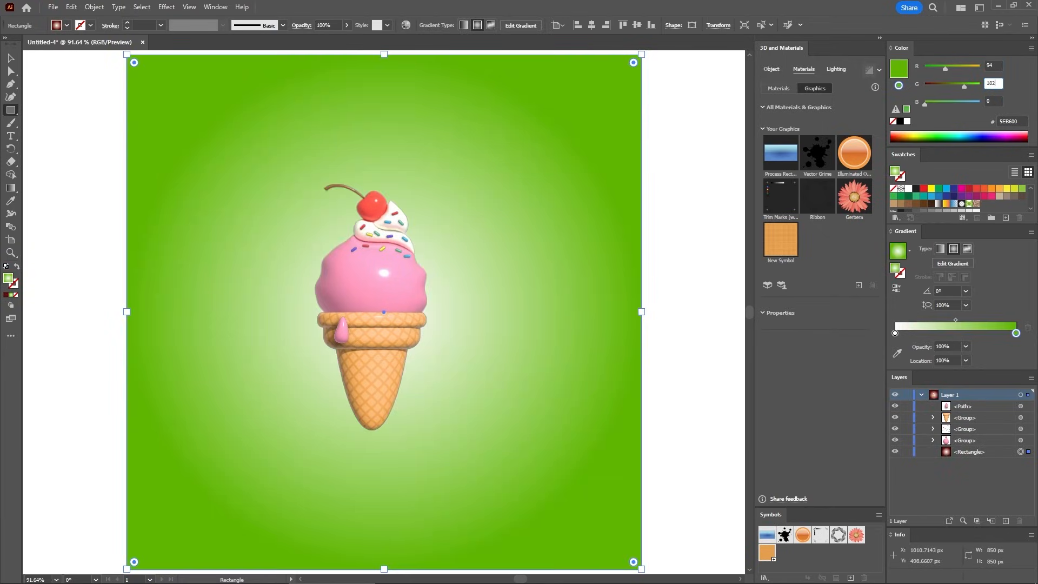
key("Tab")
type("14")
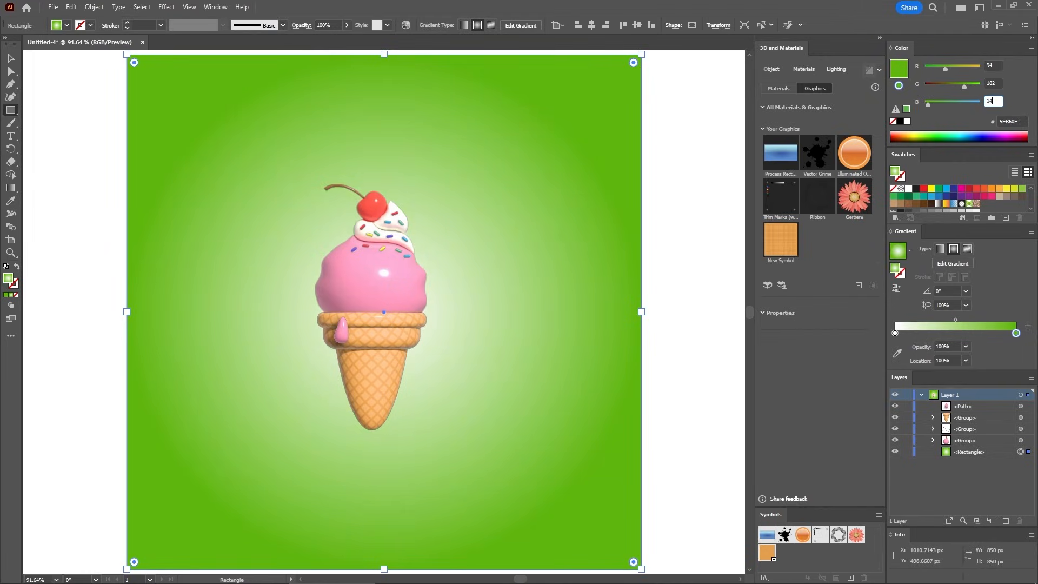
type("5")
key("Return")
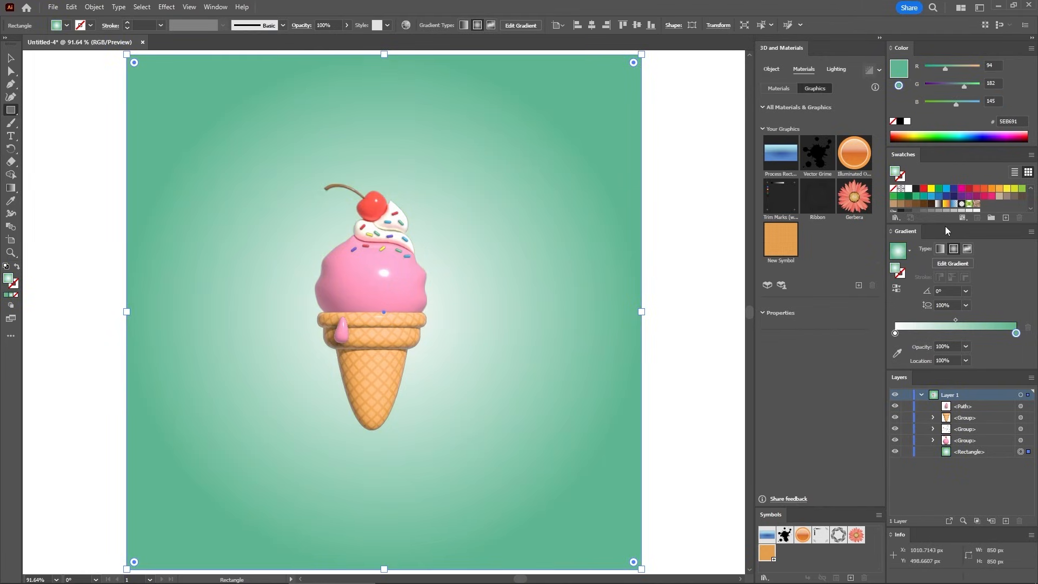
- Set the inner color stop of the background's radial gradient to RGB 218, 254, 186
left_click(895, 333)
left_click(1032, 50)
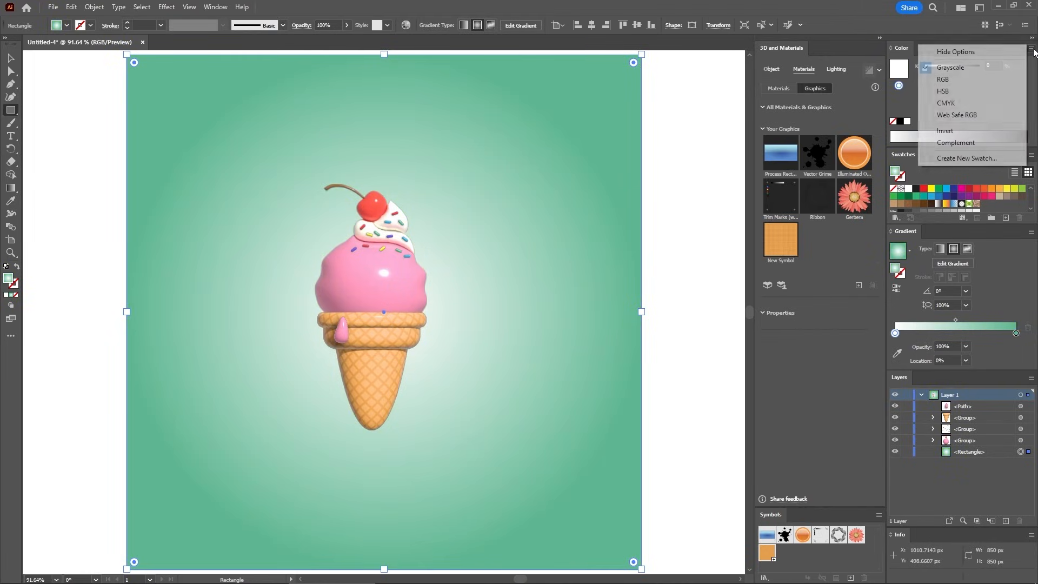
left_click(1001, 80)
left_click(999, 66)
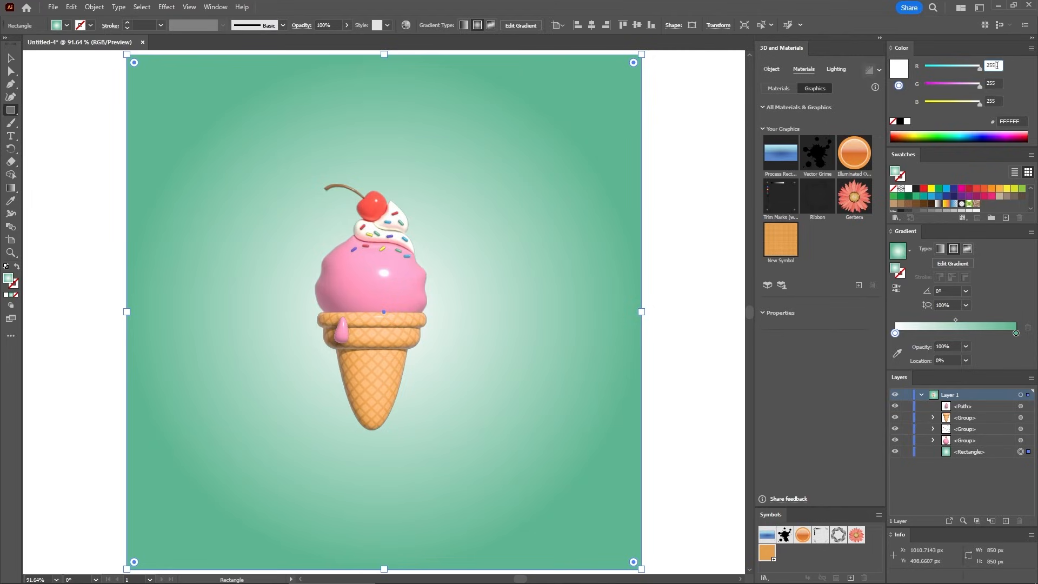
type("218")
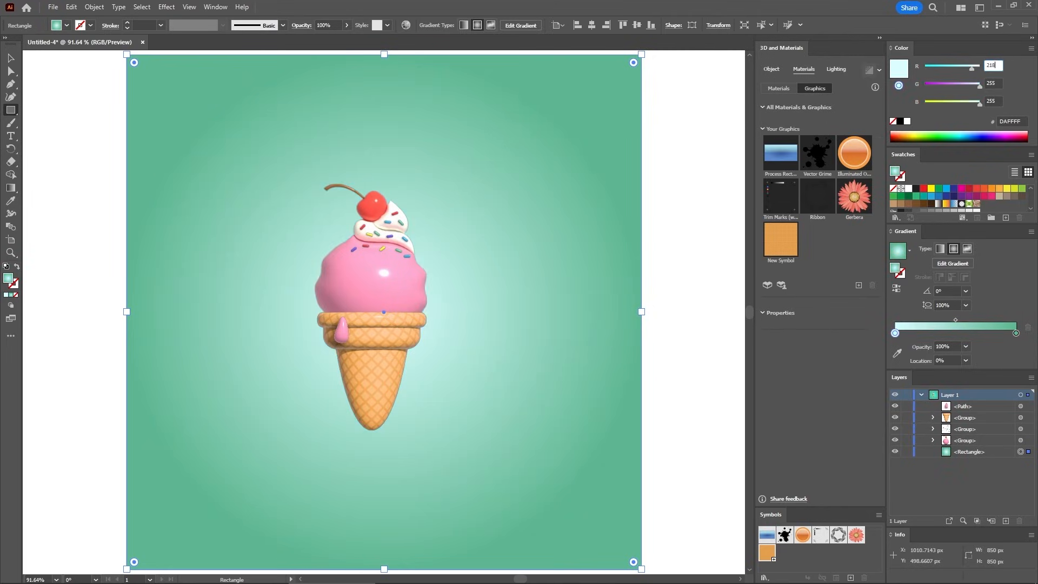
key("Tab")
type("254")
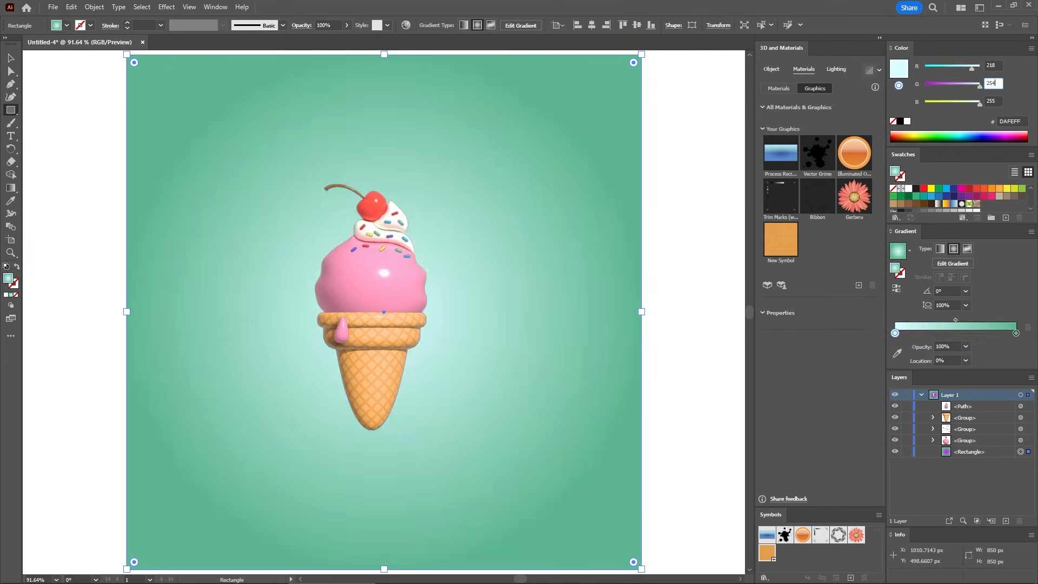
key("Tab")
type("1")
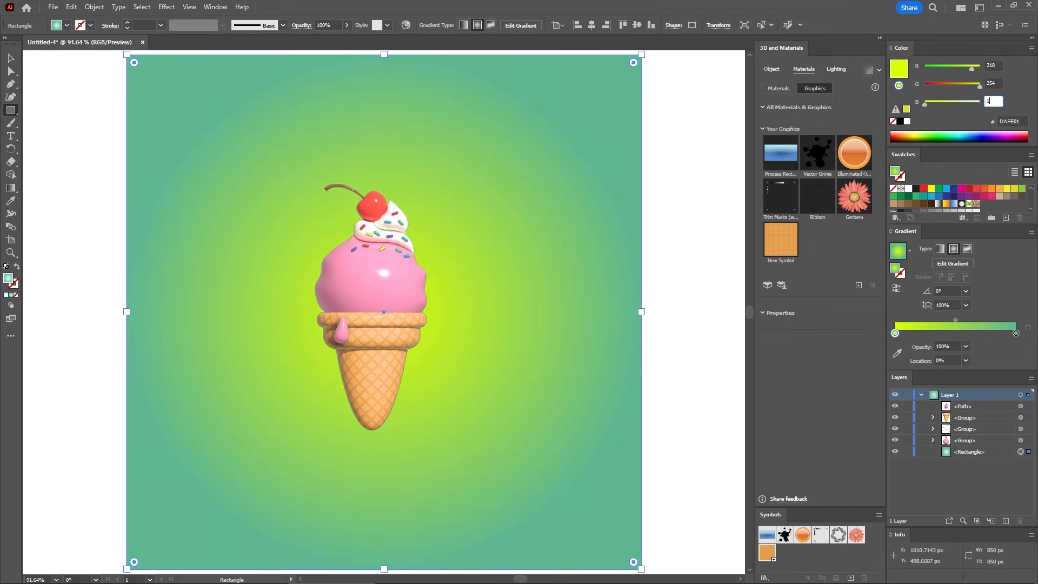
type("86")
key("Return")
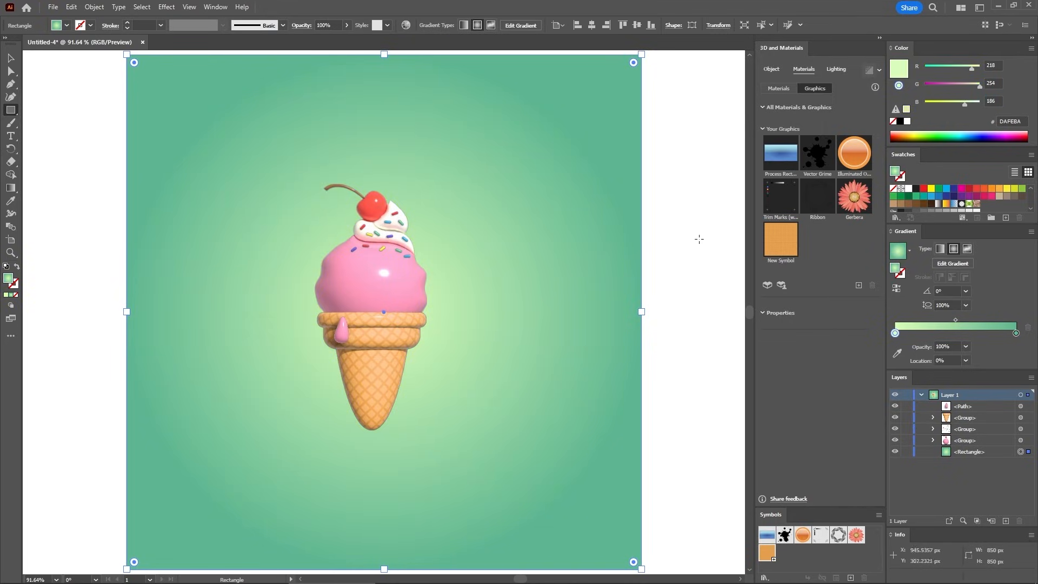
- Enlarge the background's radial gradient to a radius of about 603 px so its circle reaches the artboard corners
key("g")
key("ctrl+minus")
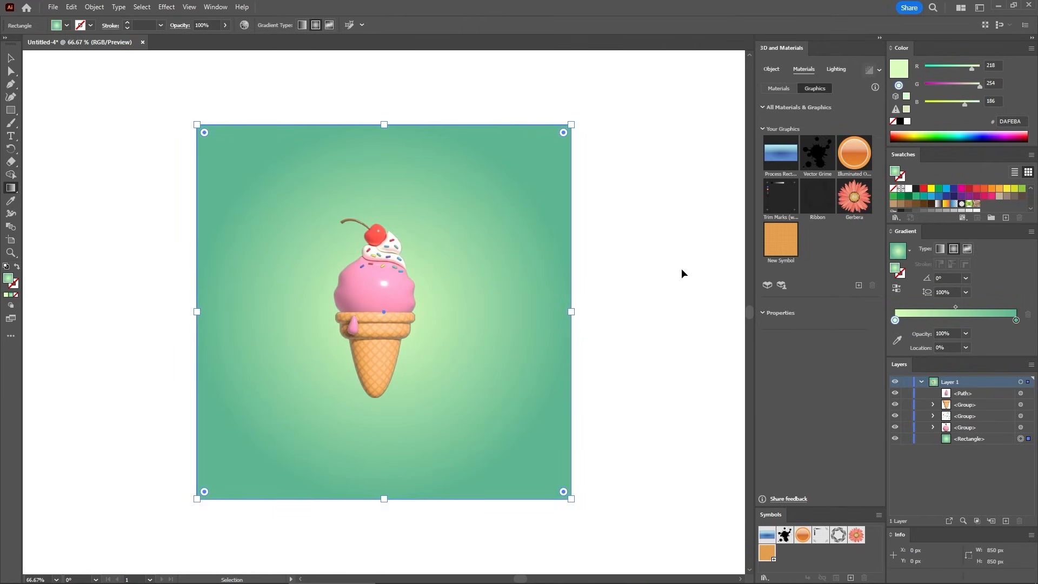
key("g")
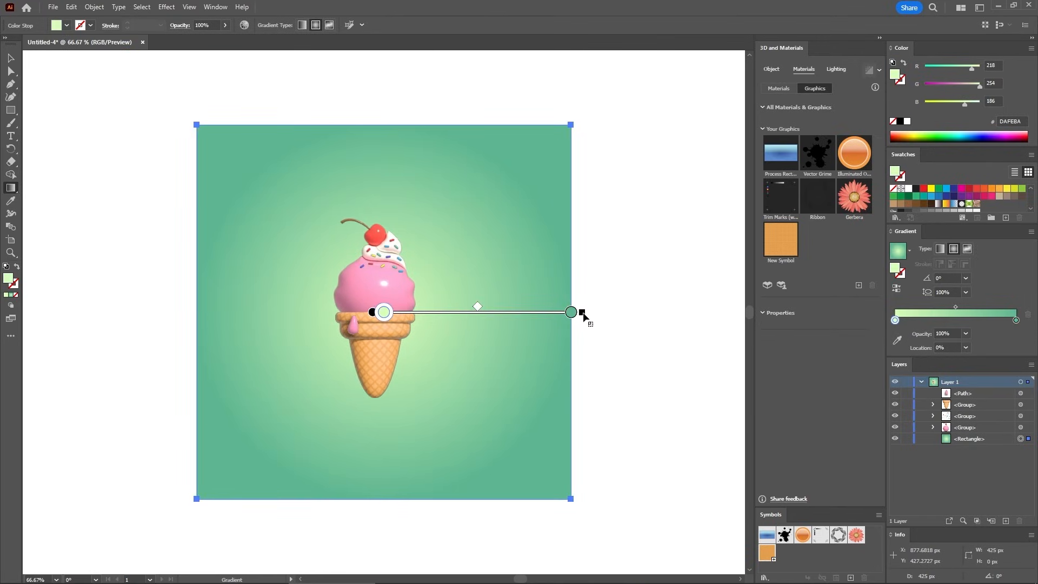
mouse_move(580, 312)
left_mouse_down()
mouse_move(660, 315)
mouse_move(665, 325)
left_mouse_up()
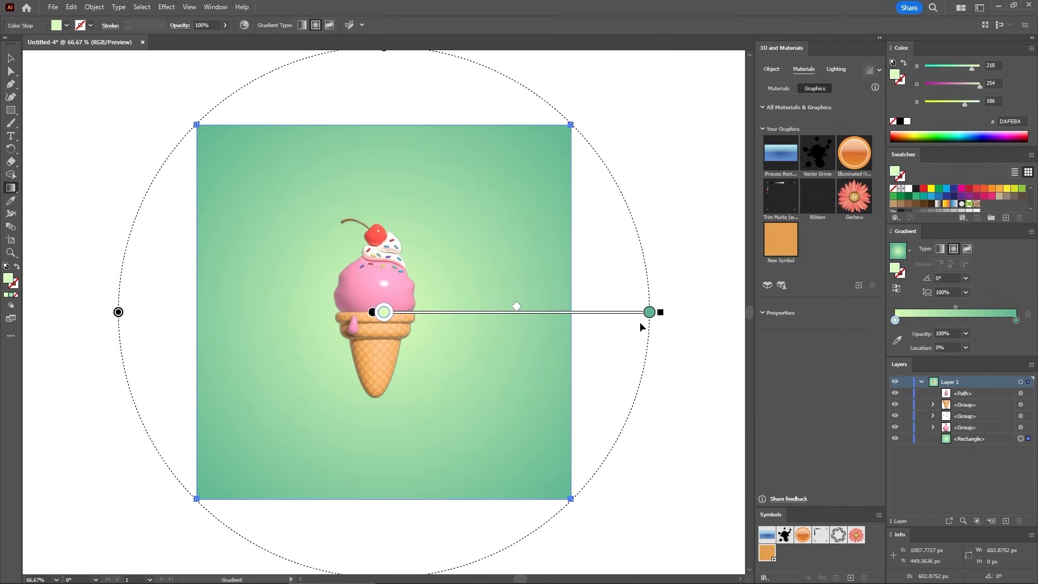
key("space")
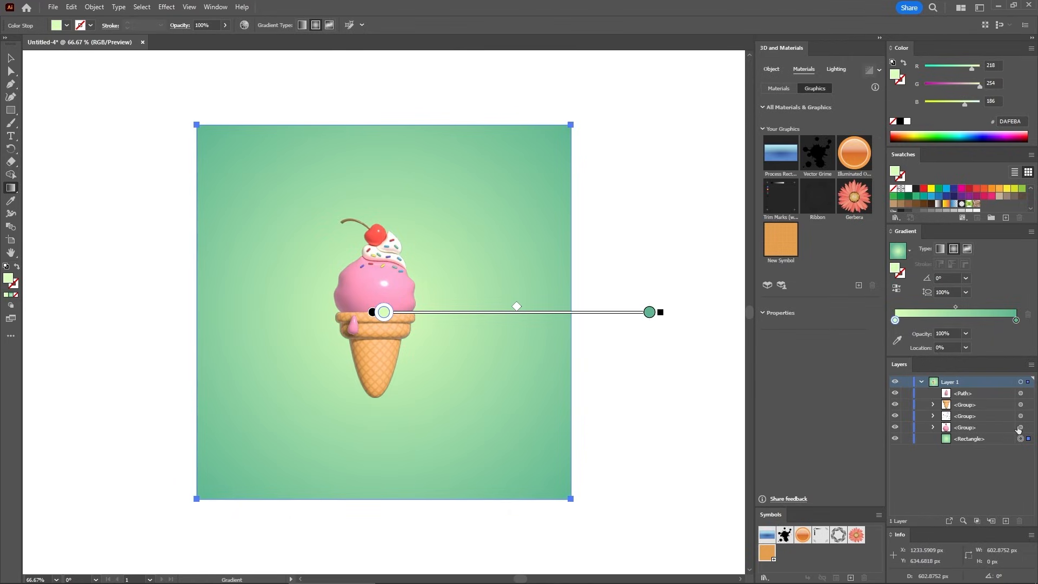
- Group all the ice cream parts without the background and center the group horizontally and vertically on the artboard
left_click_drag(1019, 428, 1019, 395)
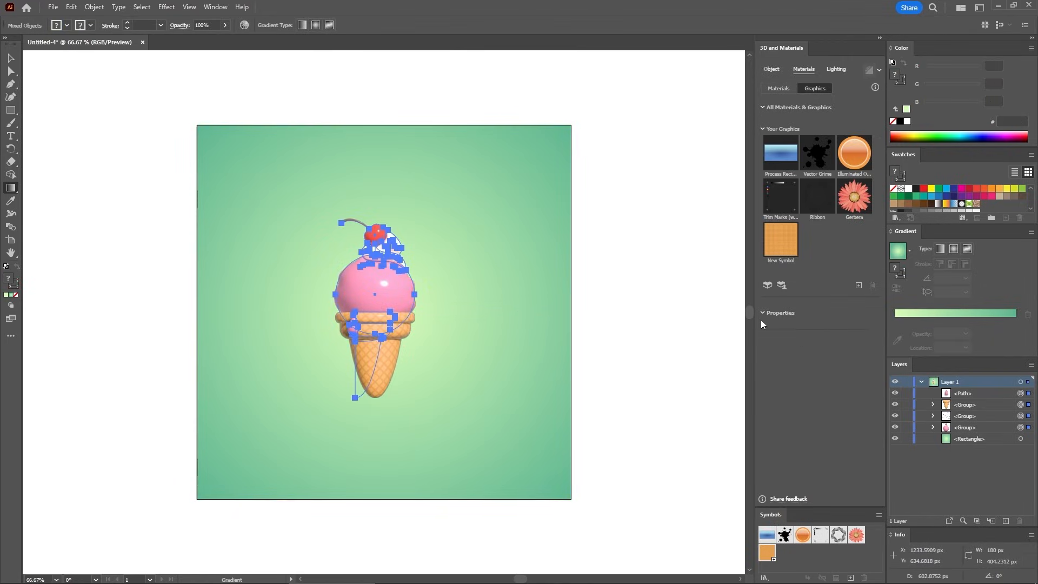
key("ctrl+g")
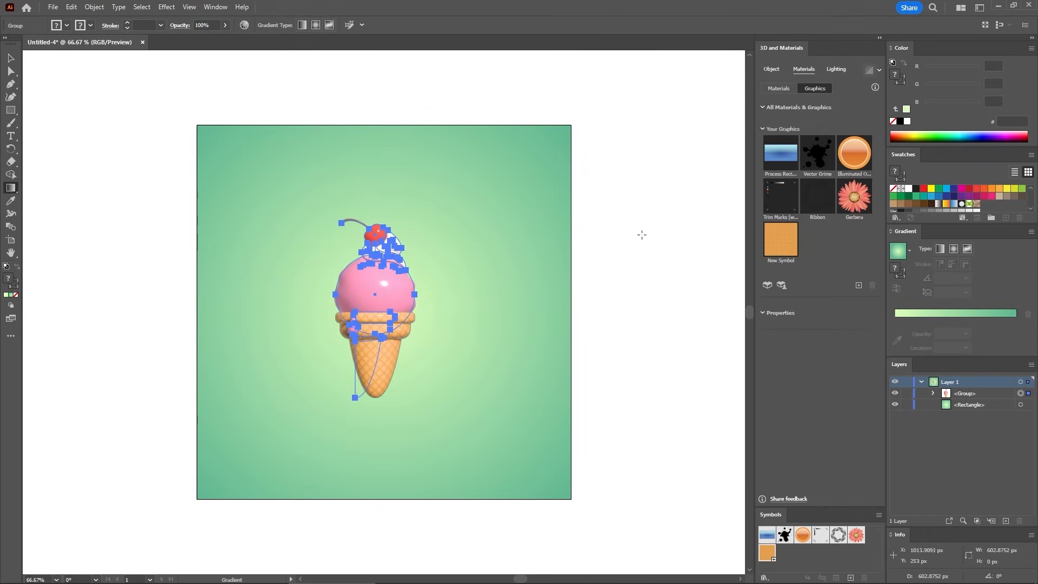
left_click(14, 60)
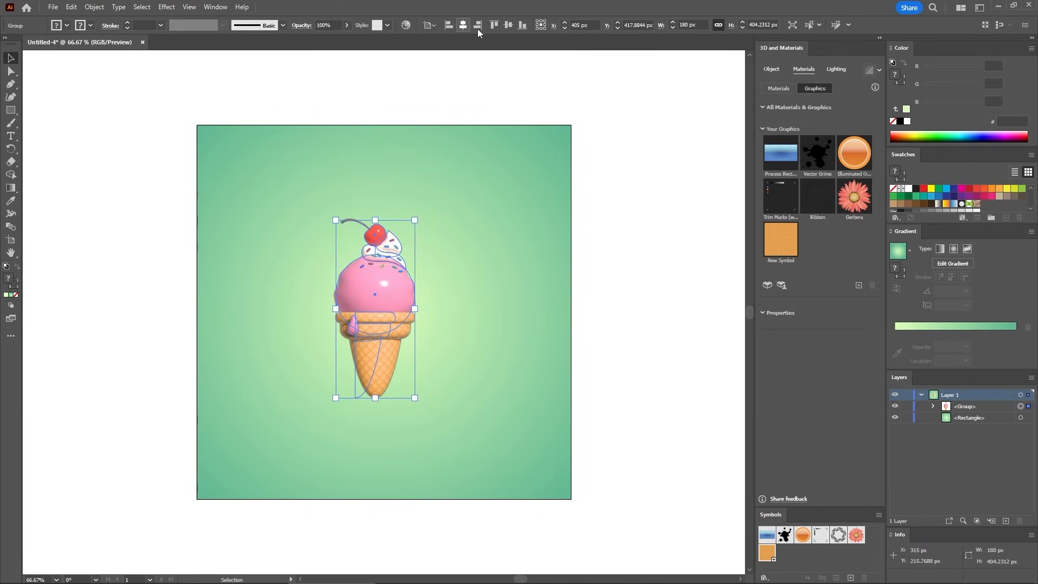
left_click(511, 26)
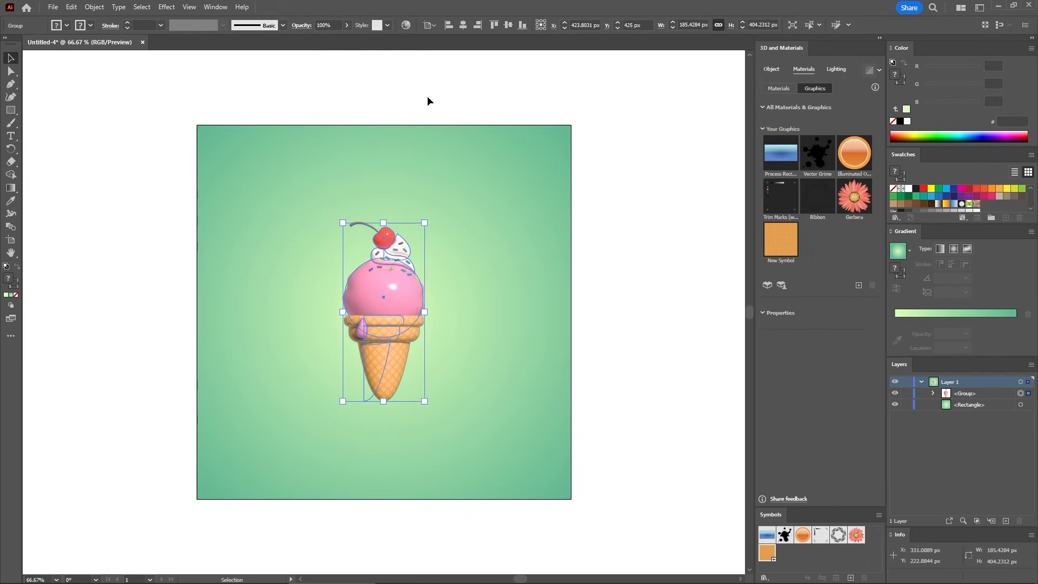
- Create a 50 by 20 px ellipse on the artboard with nothing else selected
left_click_drag(10, 109, 54, 123)
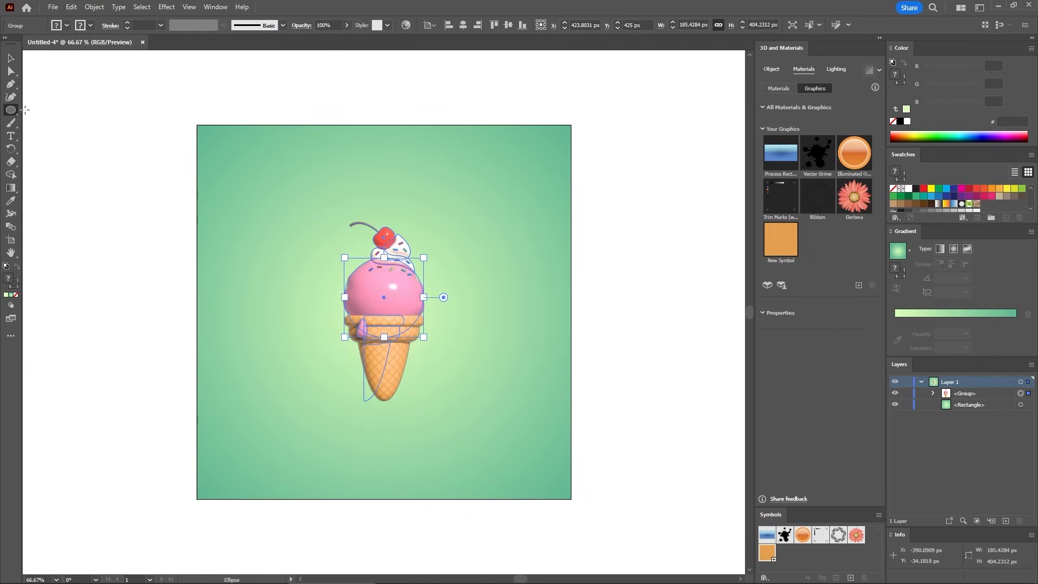
key("ctrl+shift+a")
key("ctrl+1")
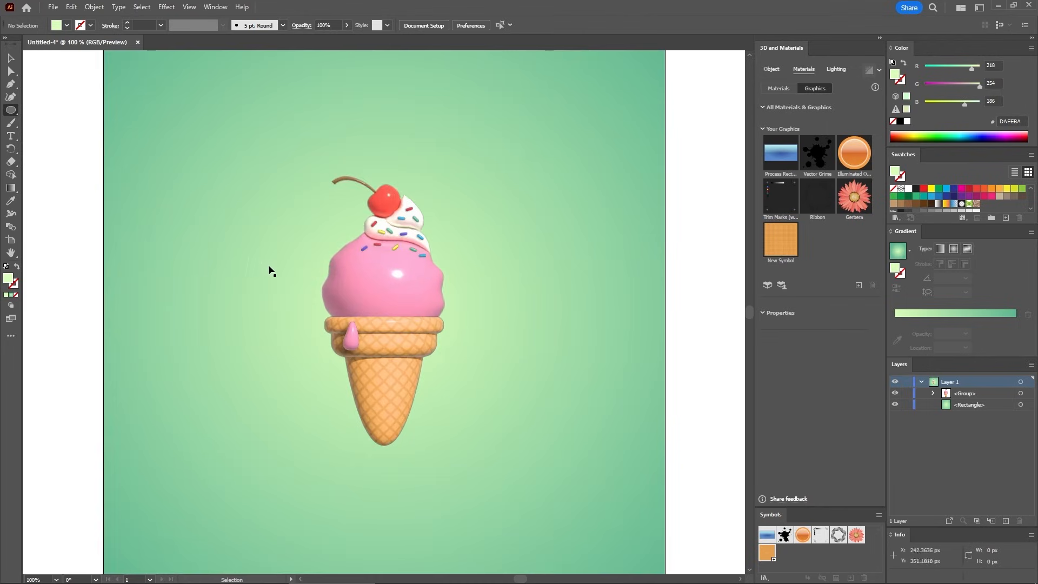
left_click(308, 240)
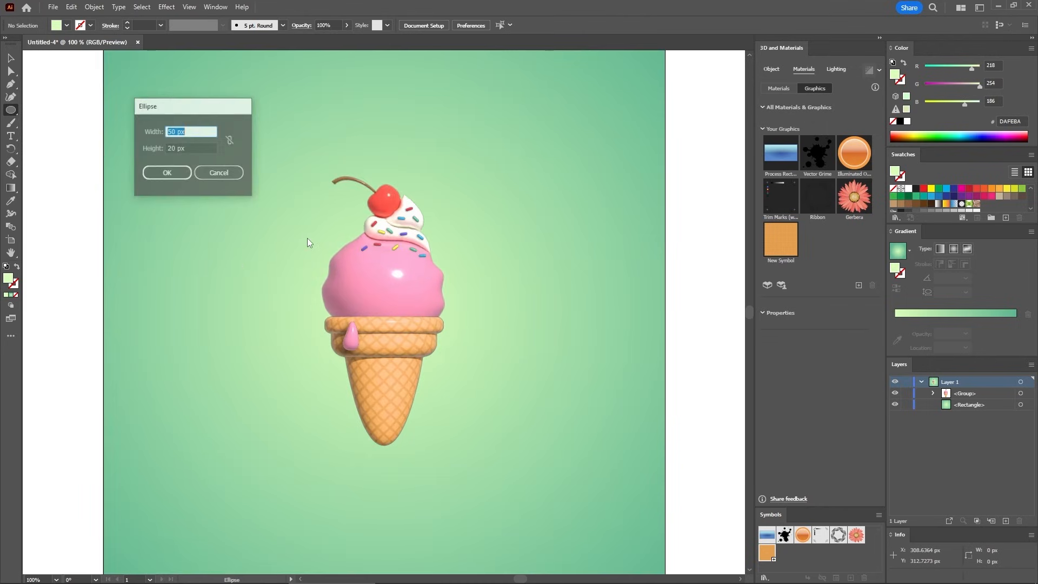
left_click(167, 173)
- Set the ellipse's fill color to RGB 54, 135, 101
left_click(996, 65)
type("54")
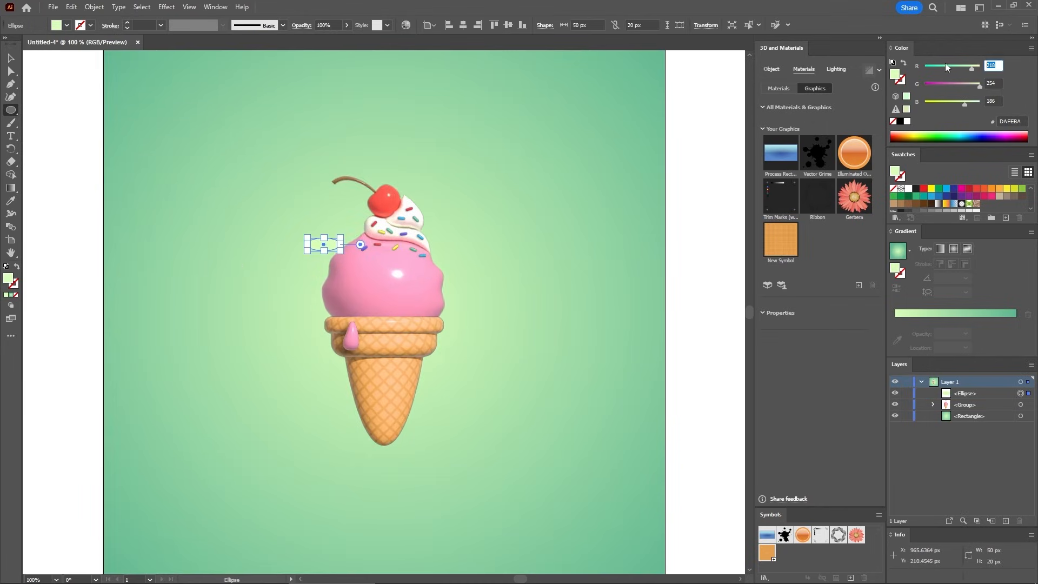
key("Tab")
type("135")
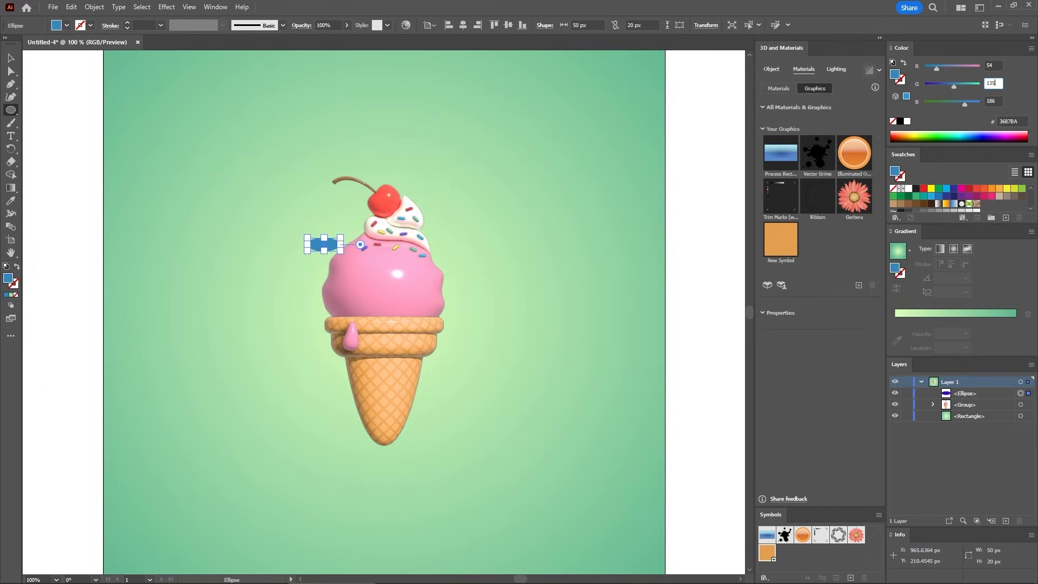
key("Tab")
type("101")
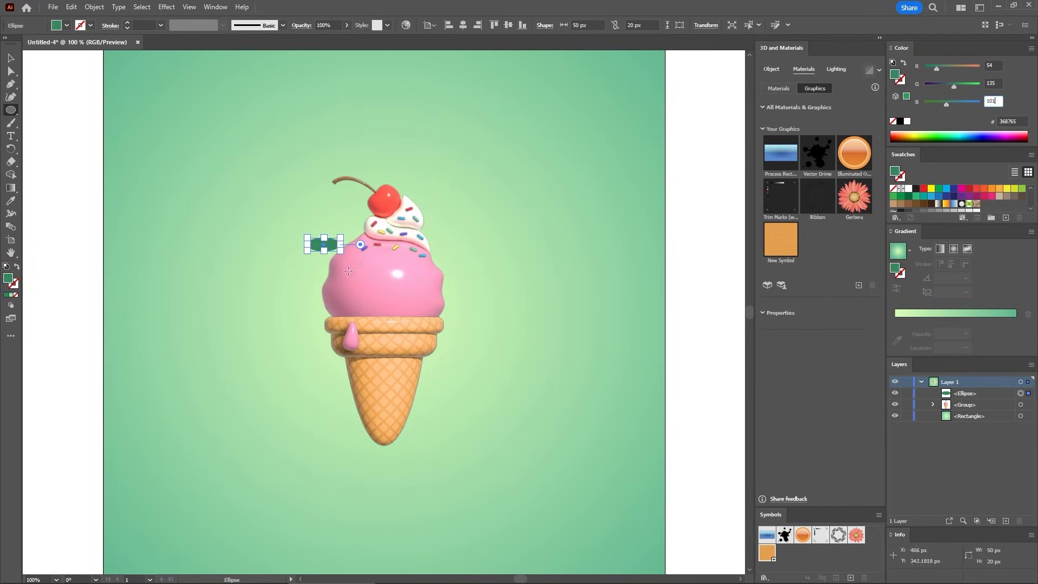
key("Return")
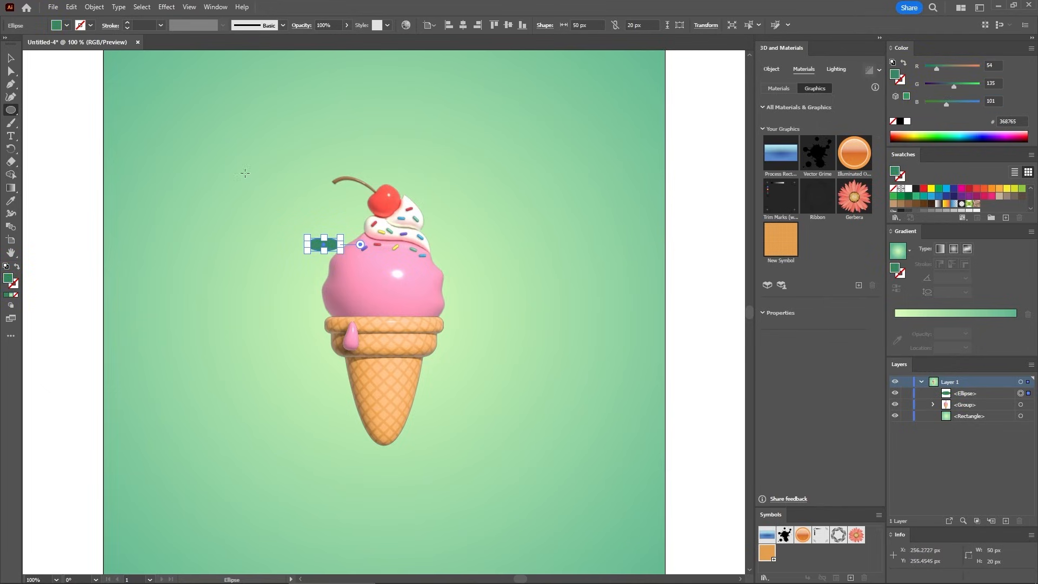
- Place the ellipse centered just below the cone tip as a ground shadow and set its opacity to 15%
left_click(12, 60)
left_click_drag(330, 242, 390, 472)
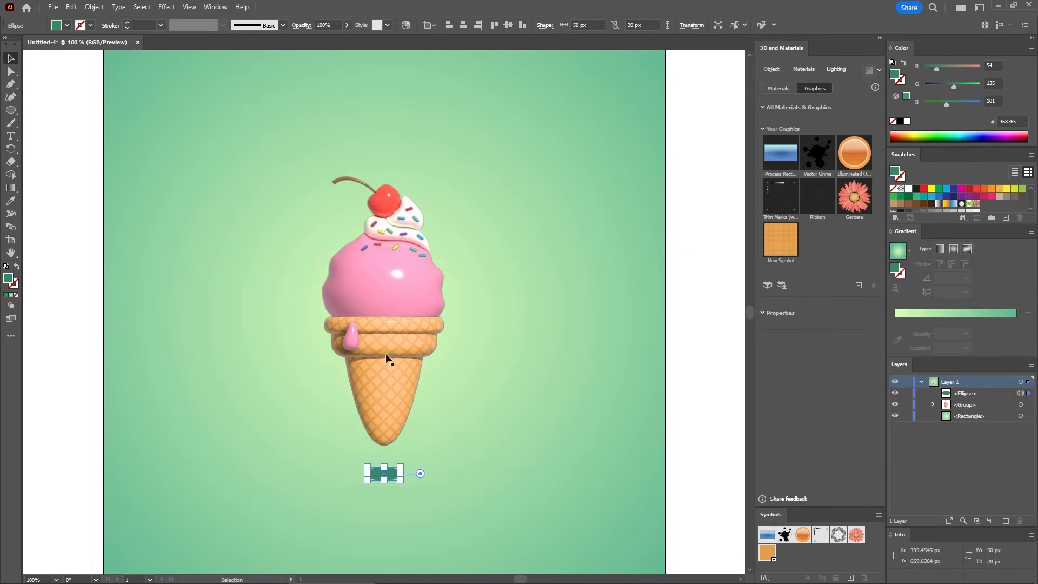
left_click(337, 26)
type("15")
key("Return")
left_click(687, 248)
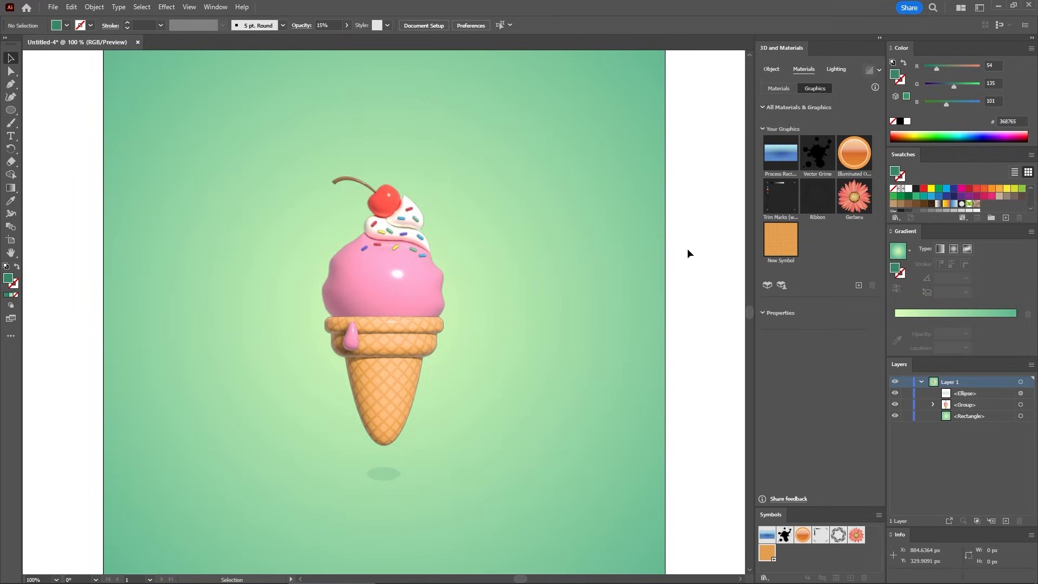